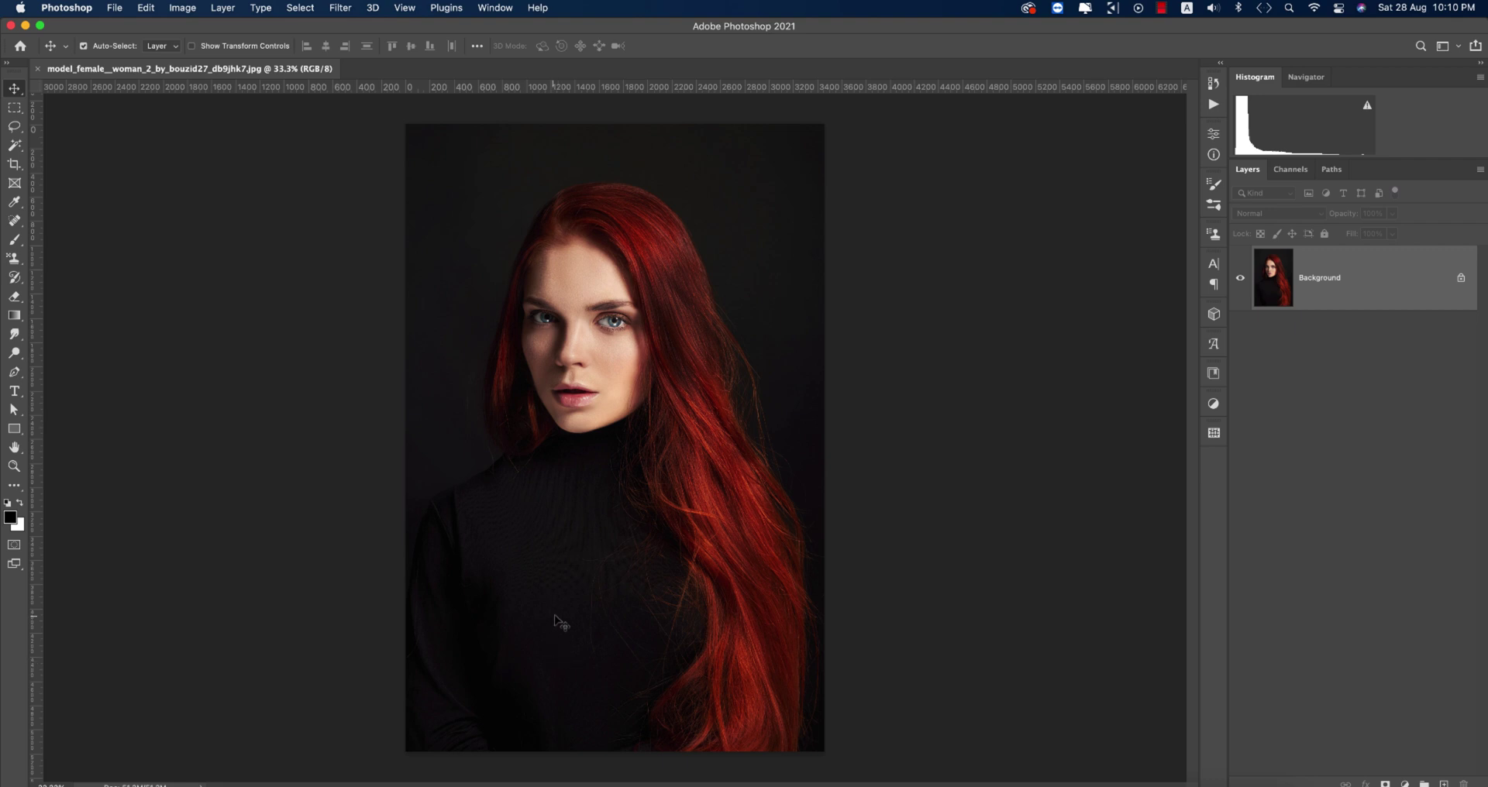
Step: Zoom in on the red-haired portrait
scroll(597, 399, "up", 2)
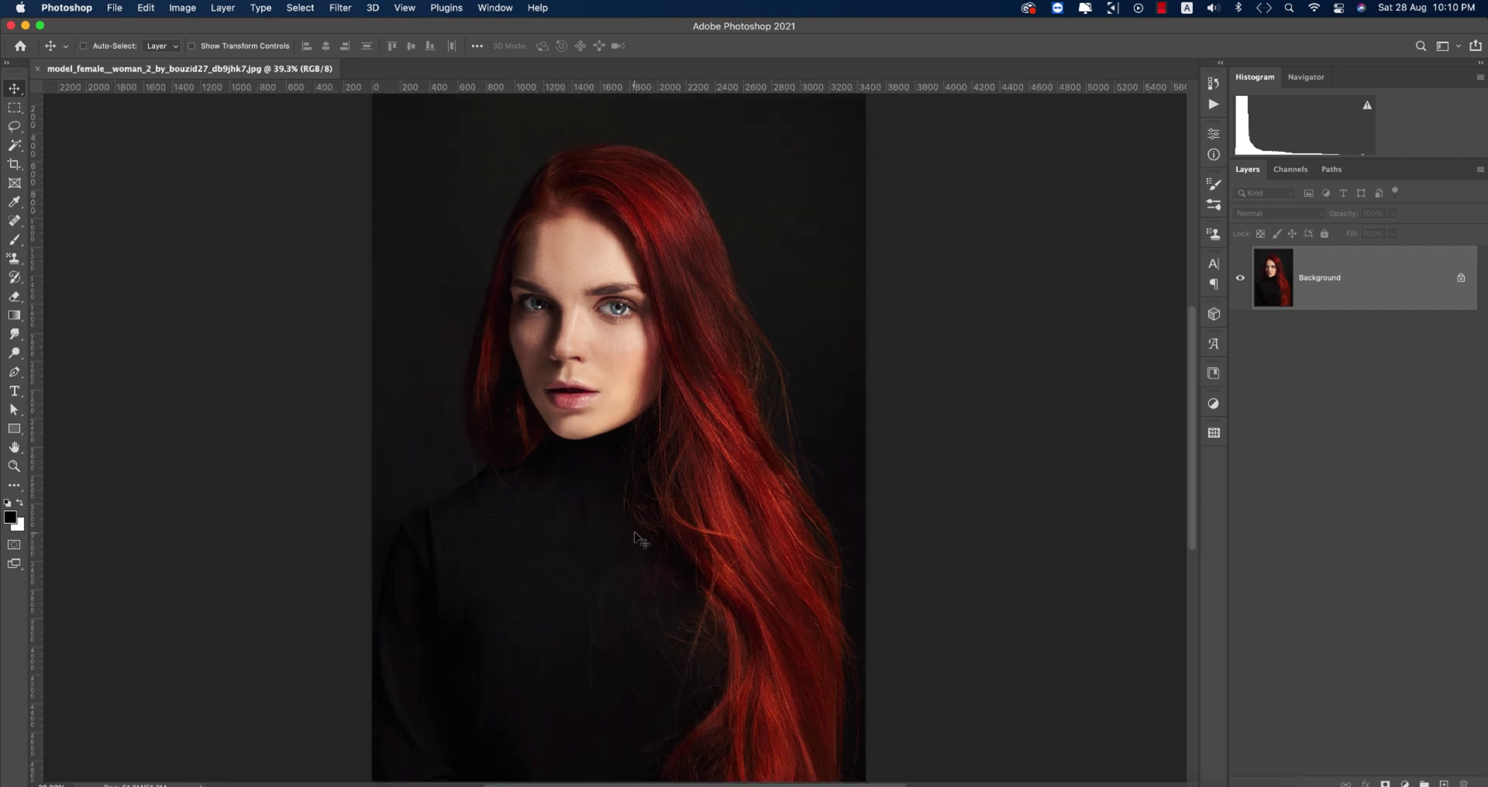
Step: Fit the portrait to the window, duplicate it onto Layer 1, and launch Camera Raw Filter
key("super+0")
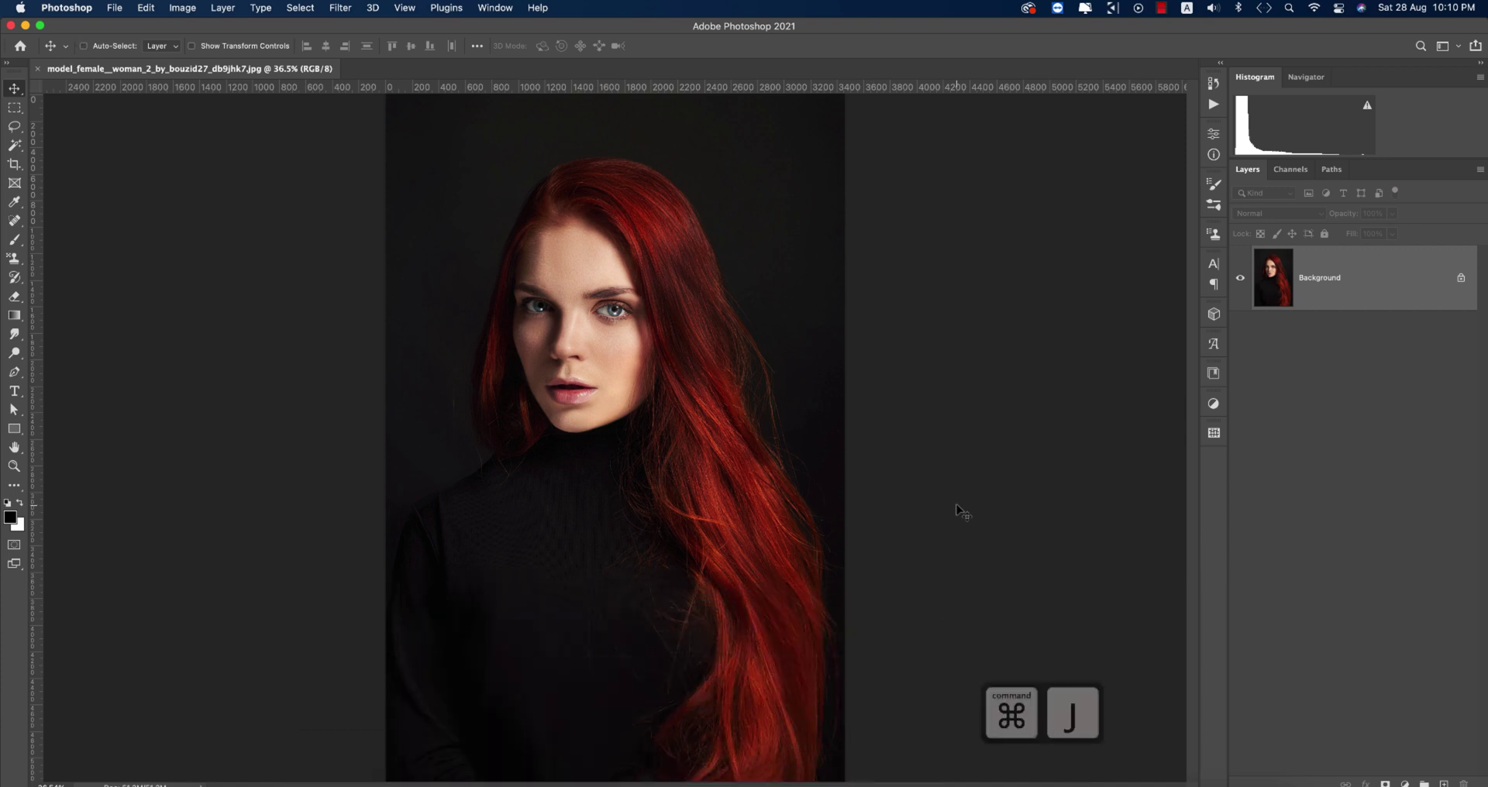
key("super+j")
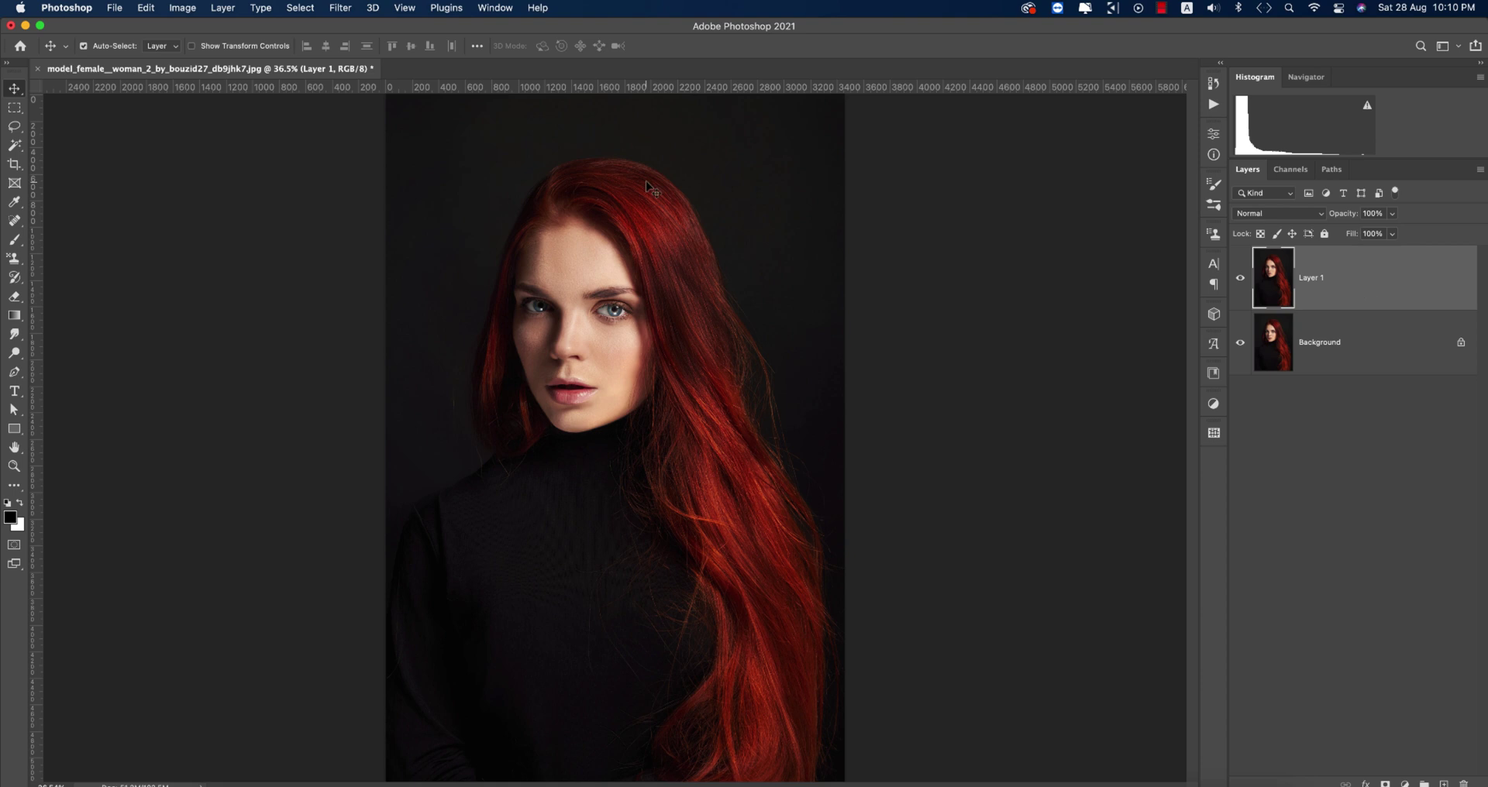
left_click(341, 8)
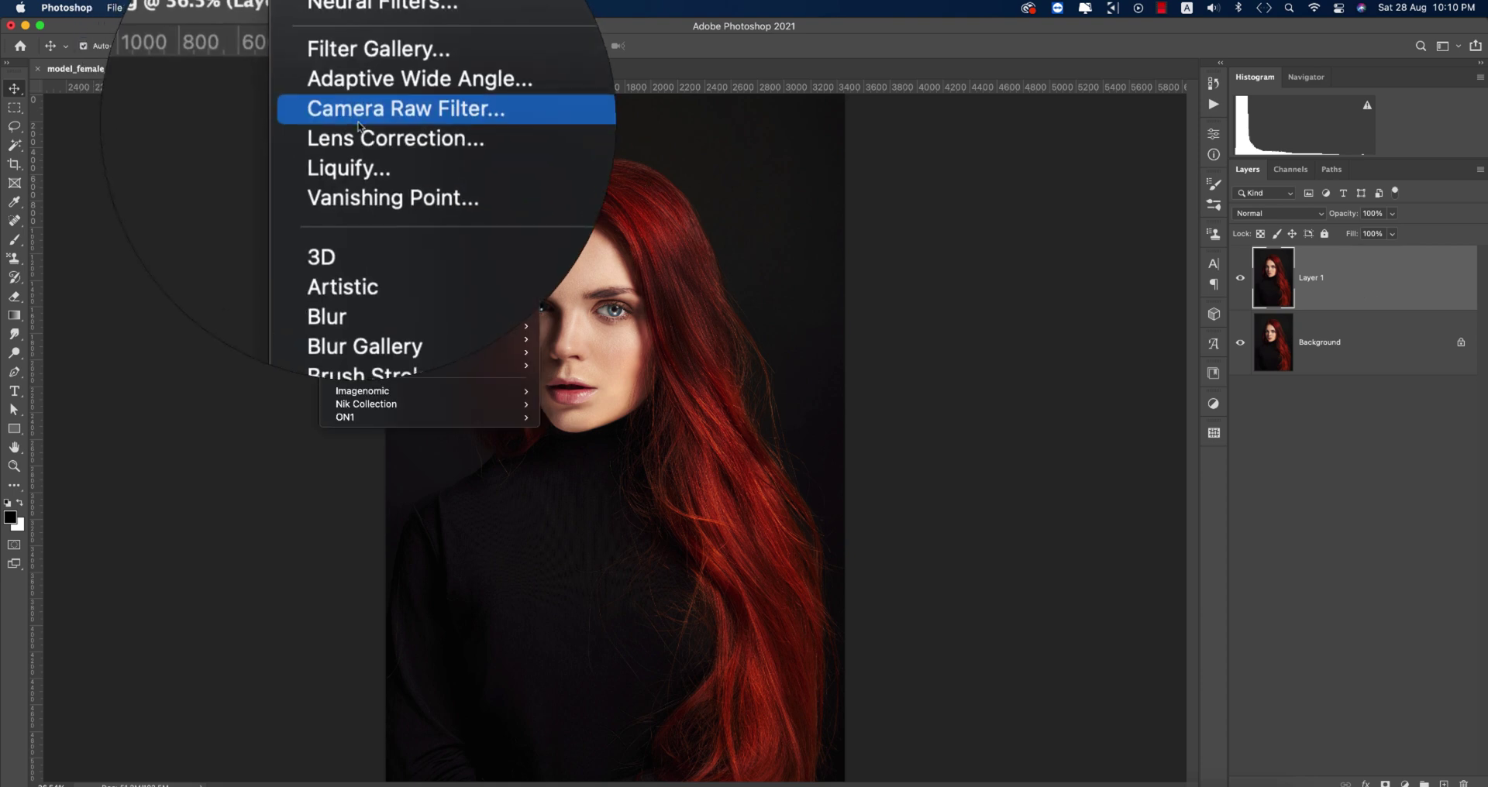
left_click(358, 124)
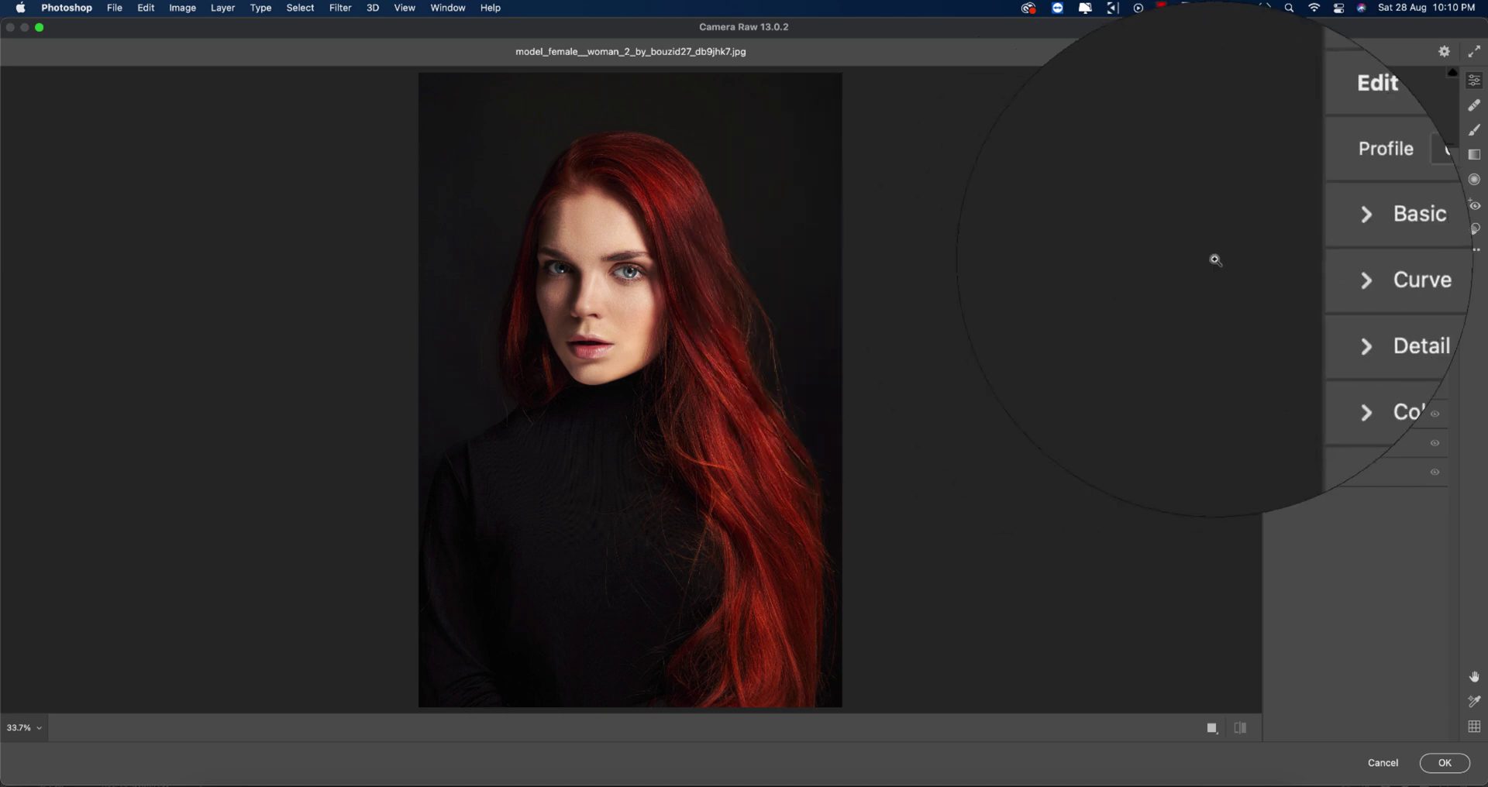
Step: Look through the Basic, Curve and Detail panels, leaving Basic expanded
left_click(1293, 246)
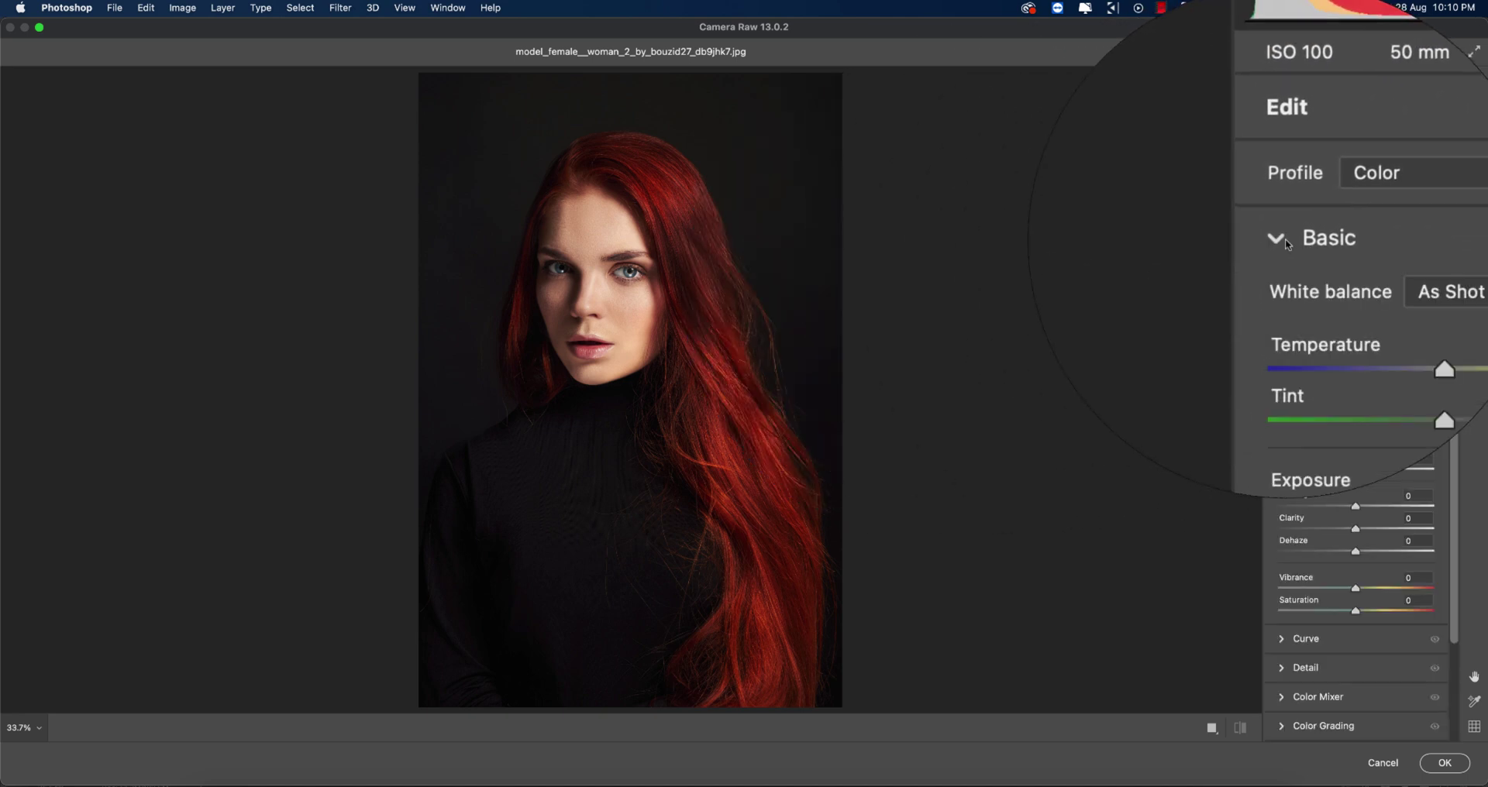
left_click(1286, 243)
left_click(1285, 270)
left_click(1285, 269)
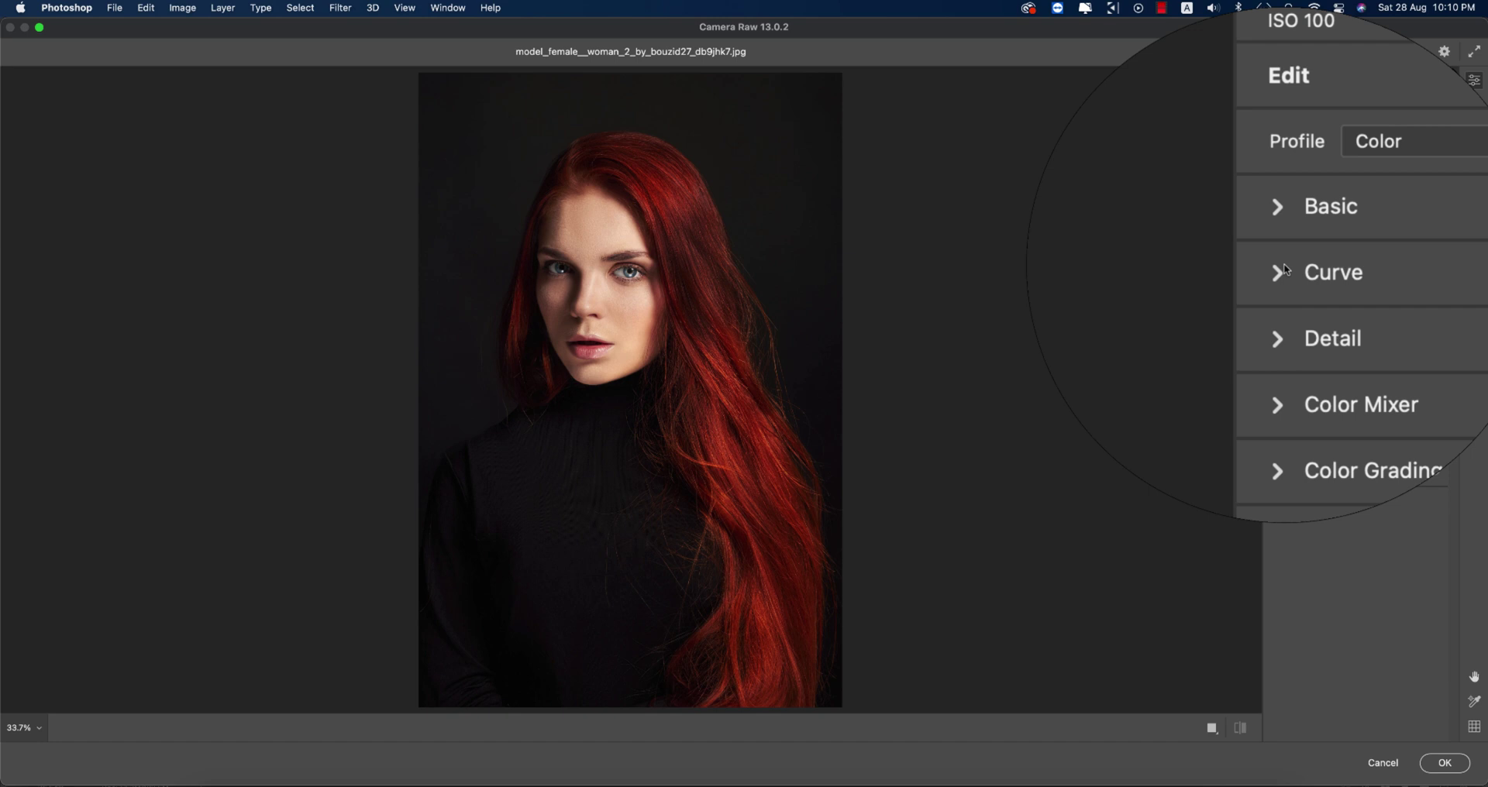
left_click(1285, 295)
left_click(1285, 294)
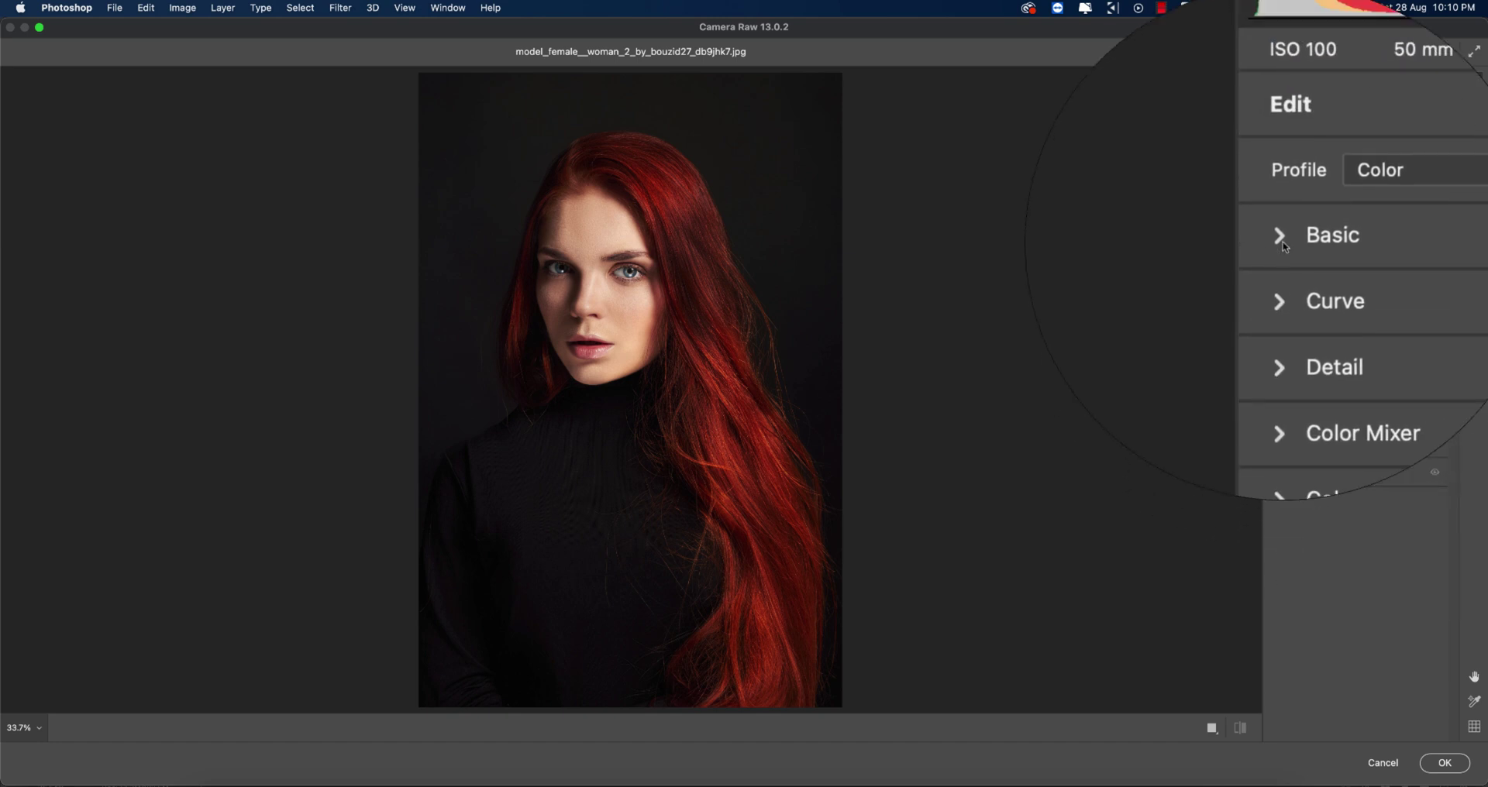
left_click(1284, 244)
left_click(1283, 245)
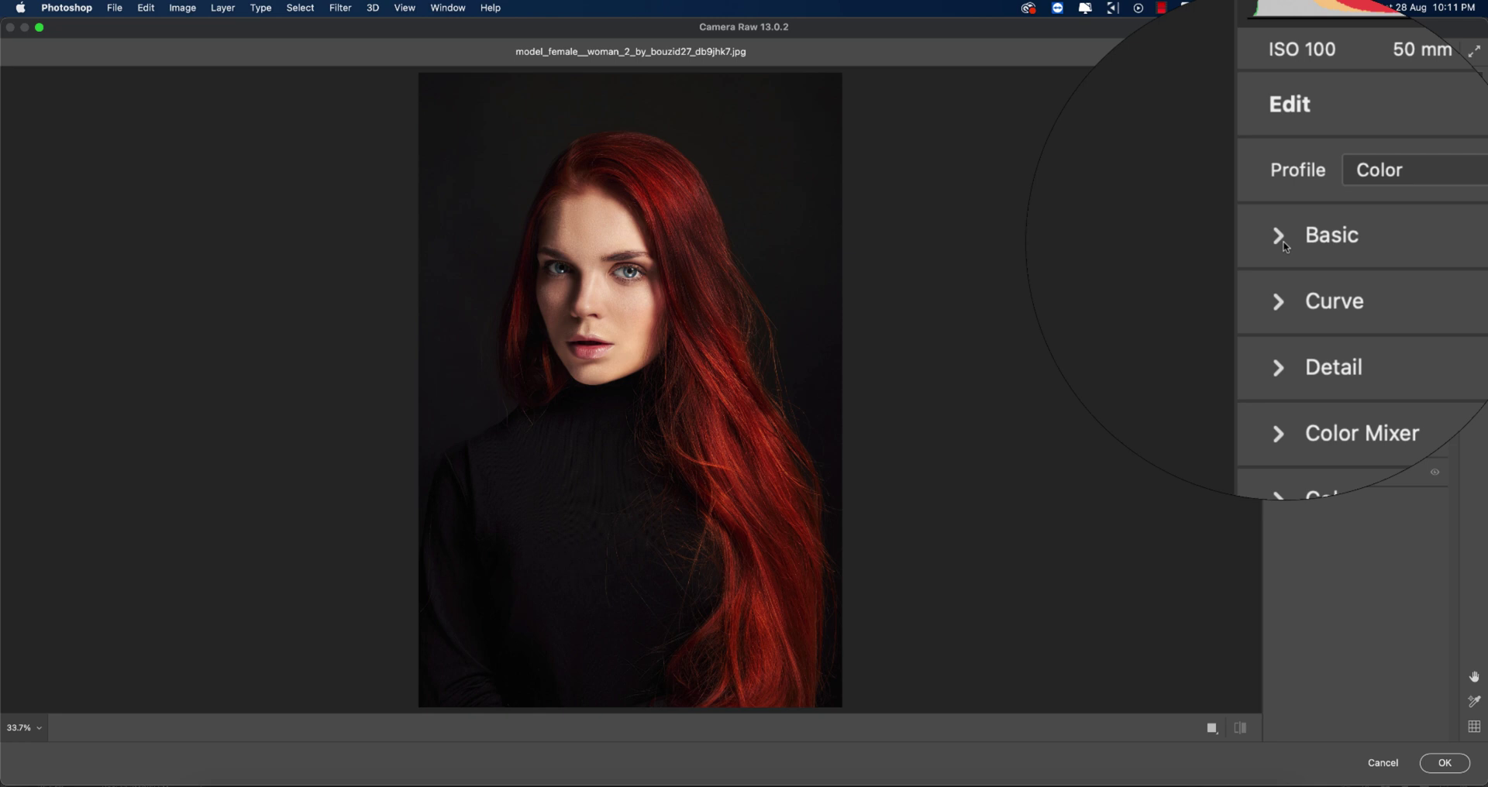
left_click(1284, 245)
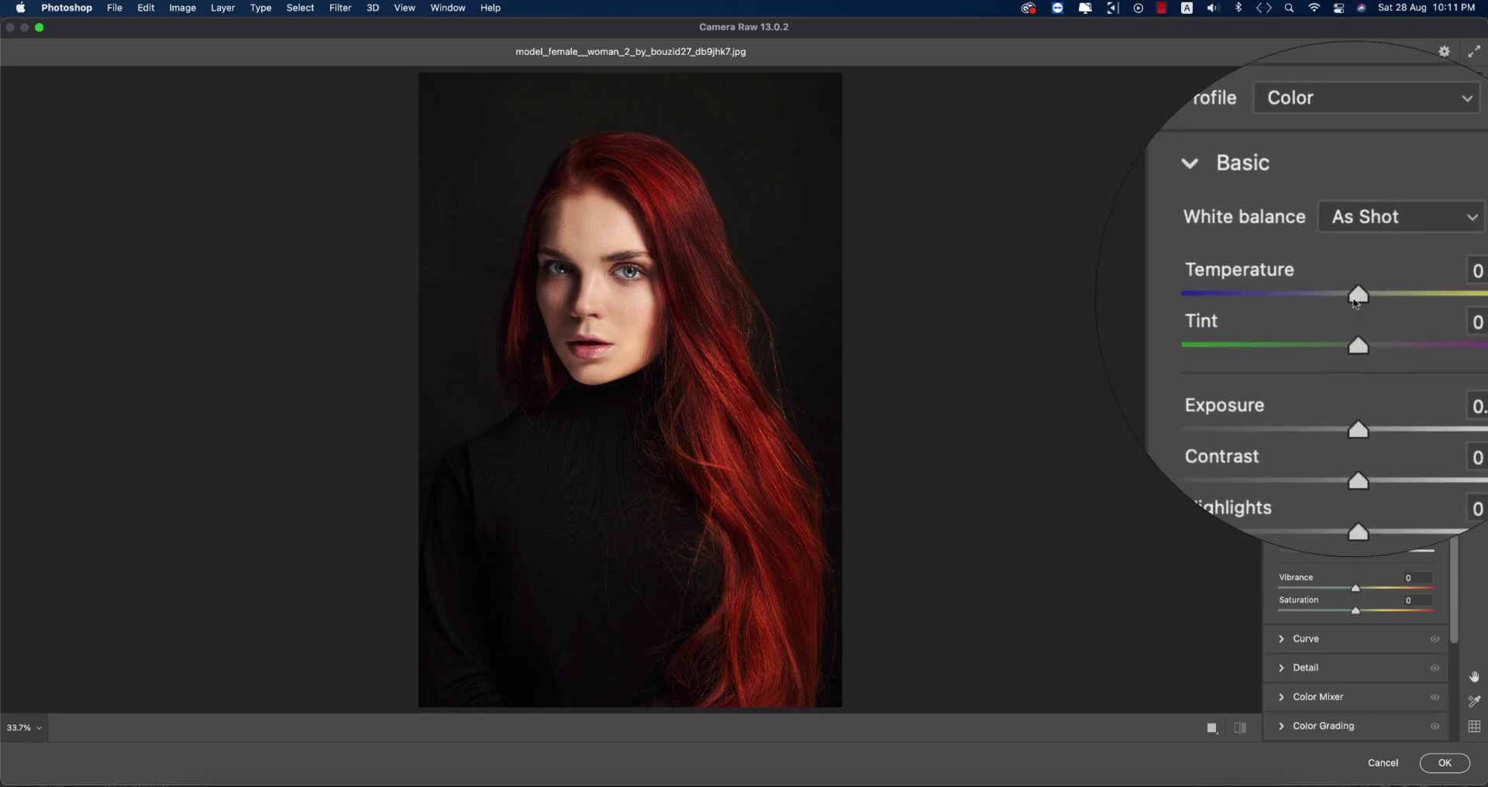
Step: Cool the white balance to Temperature -9, Tint +4, set Exposure -0.05 and lift the shadows
left_click_drag(1354, 302, 1363, 321)
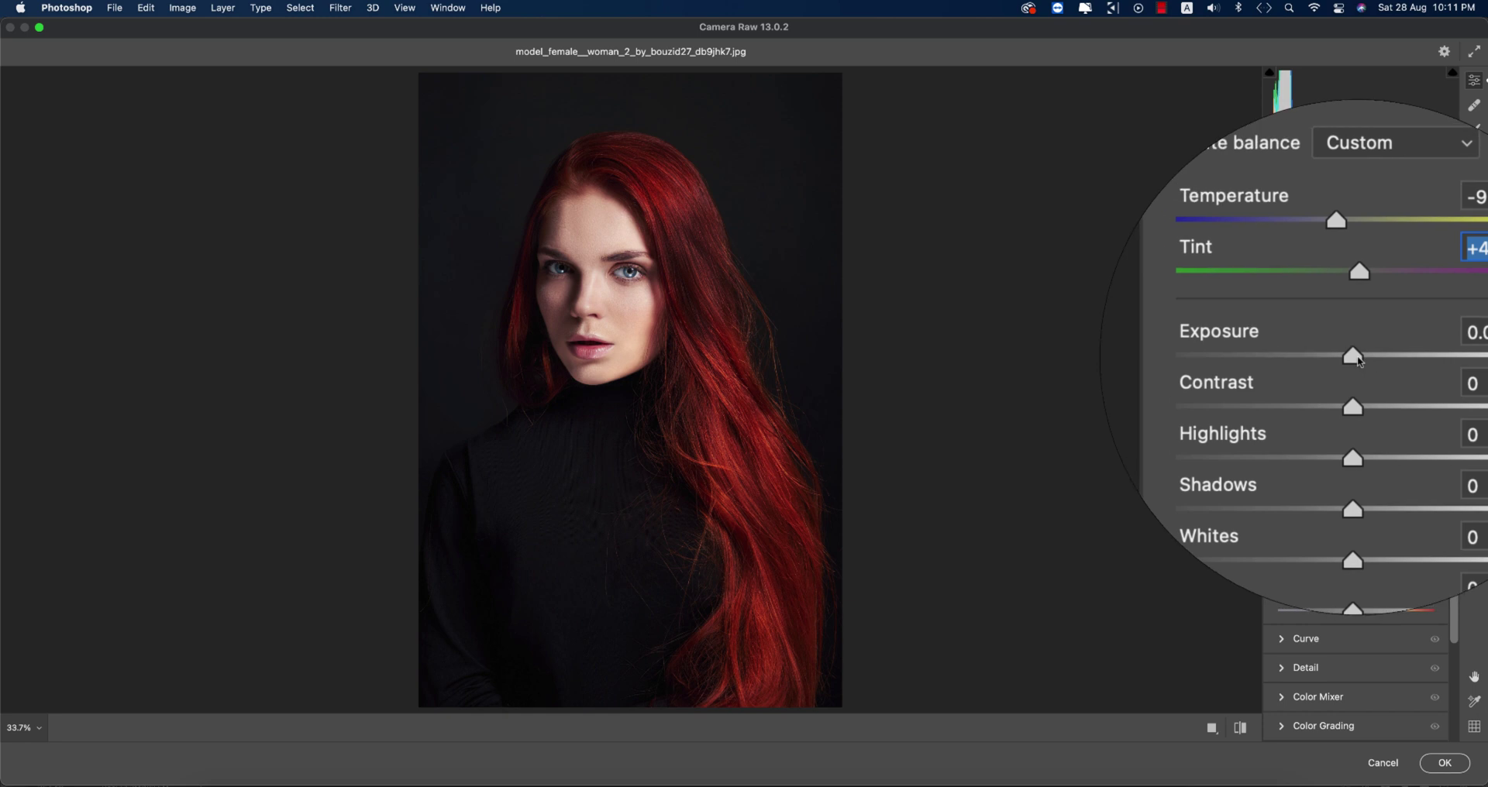
left_click(1357, 361)
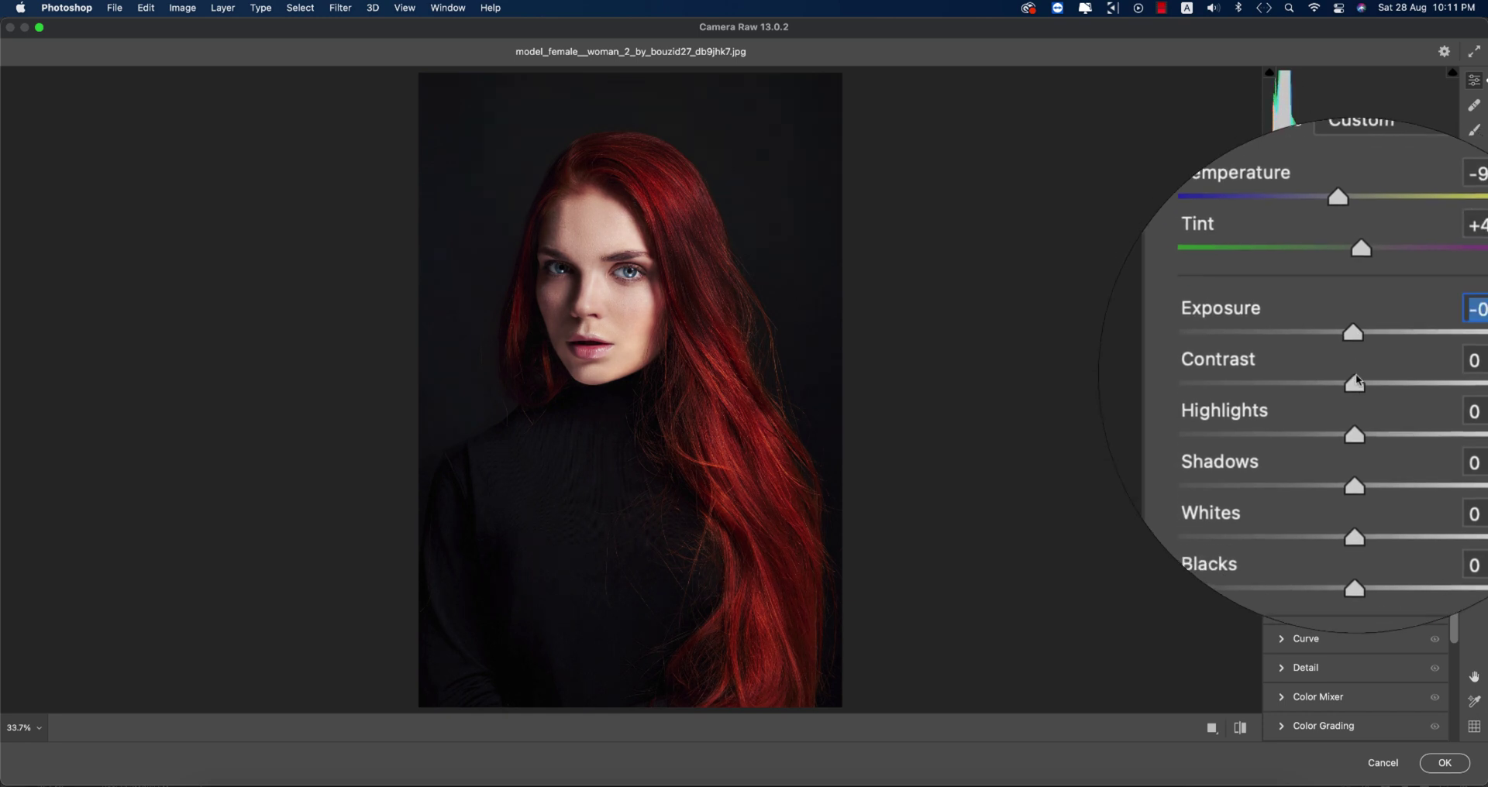
left_click_drag(1355, 375, 1360, 375)
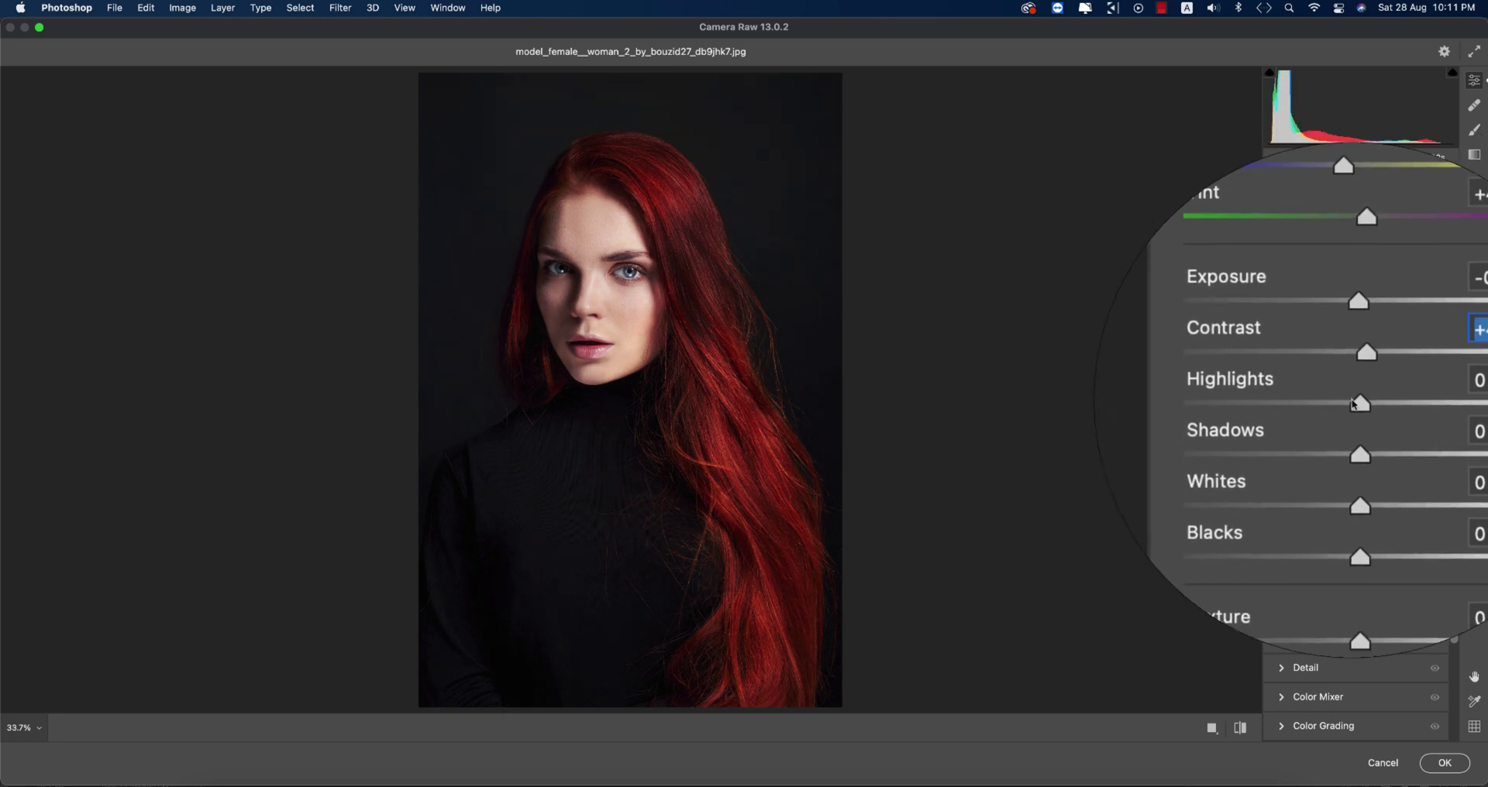
left_click_drag(1362, 423, 1362, 472)
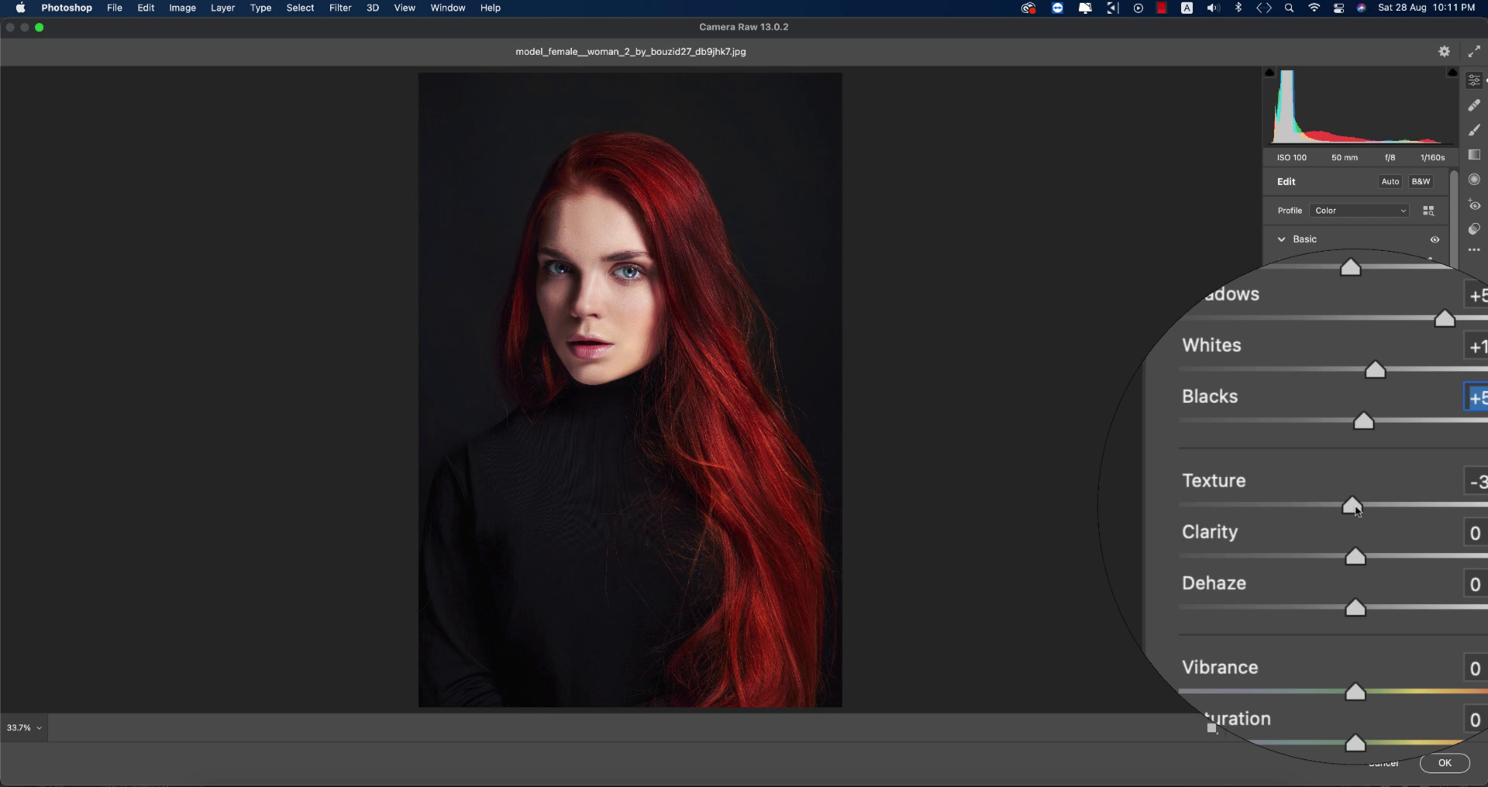
Step: Reset Texture to 0, set Dehaze +7 and Vibrance -12, then collapse Basic
left_click(1354, 508)
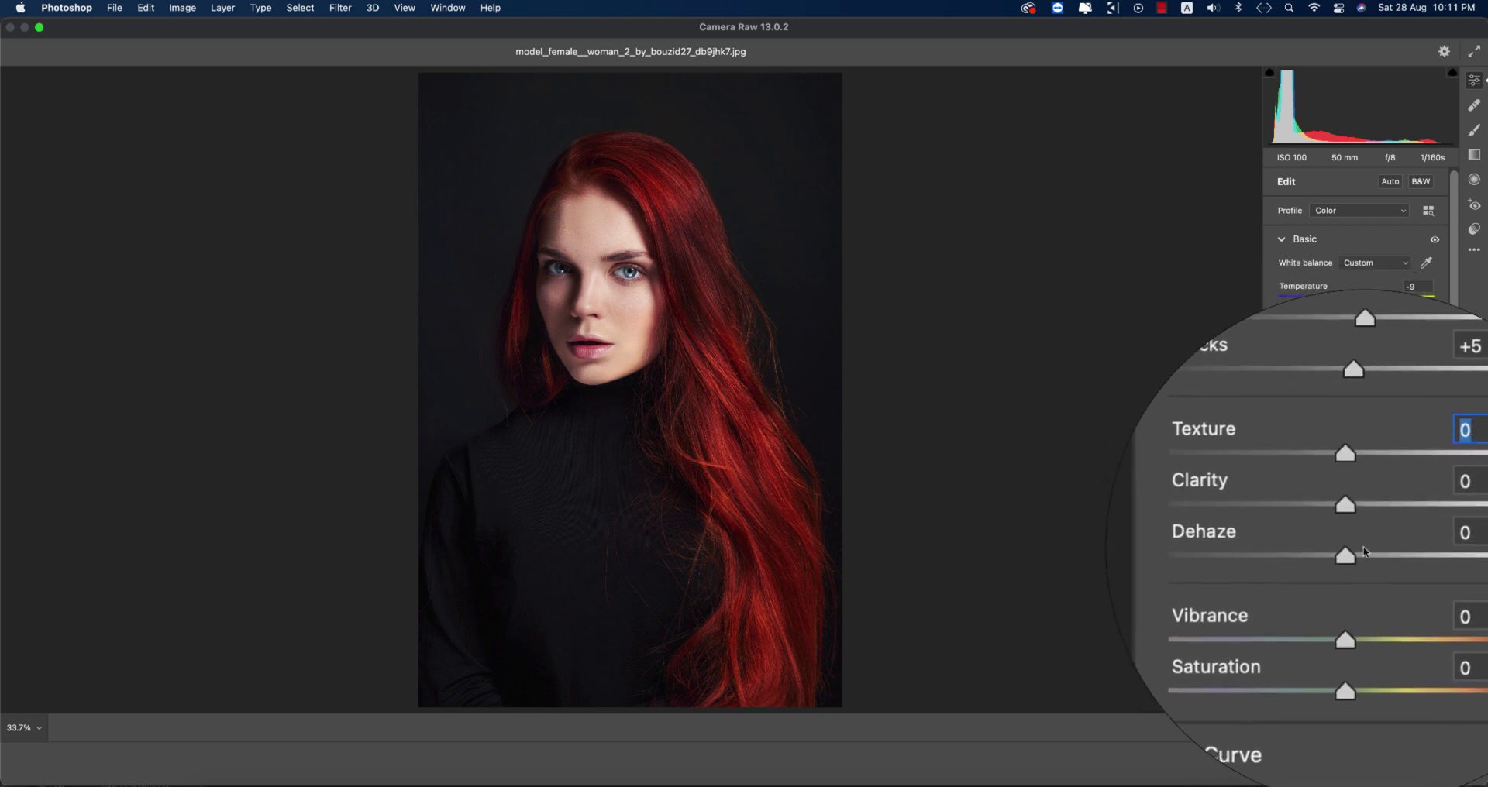
left_click_drag(1355, 553, 1357, 555)
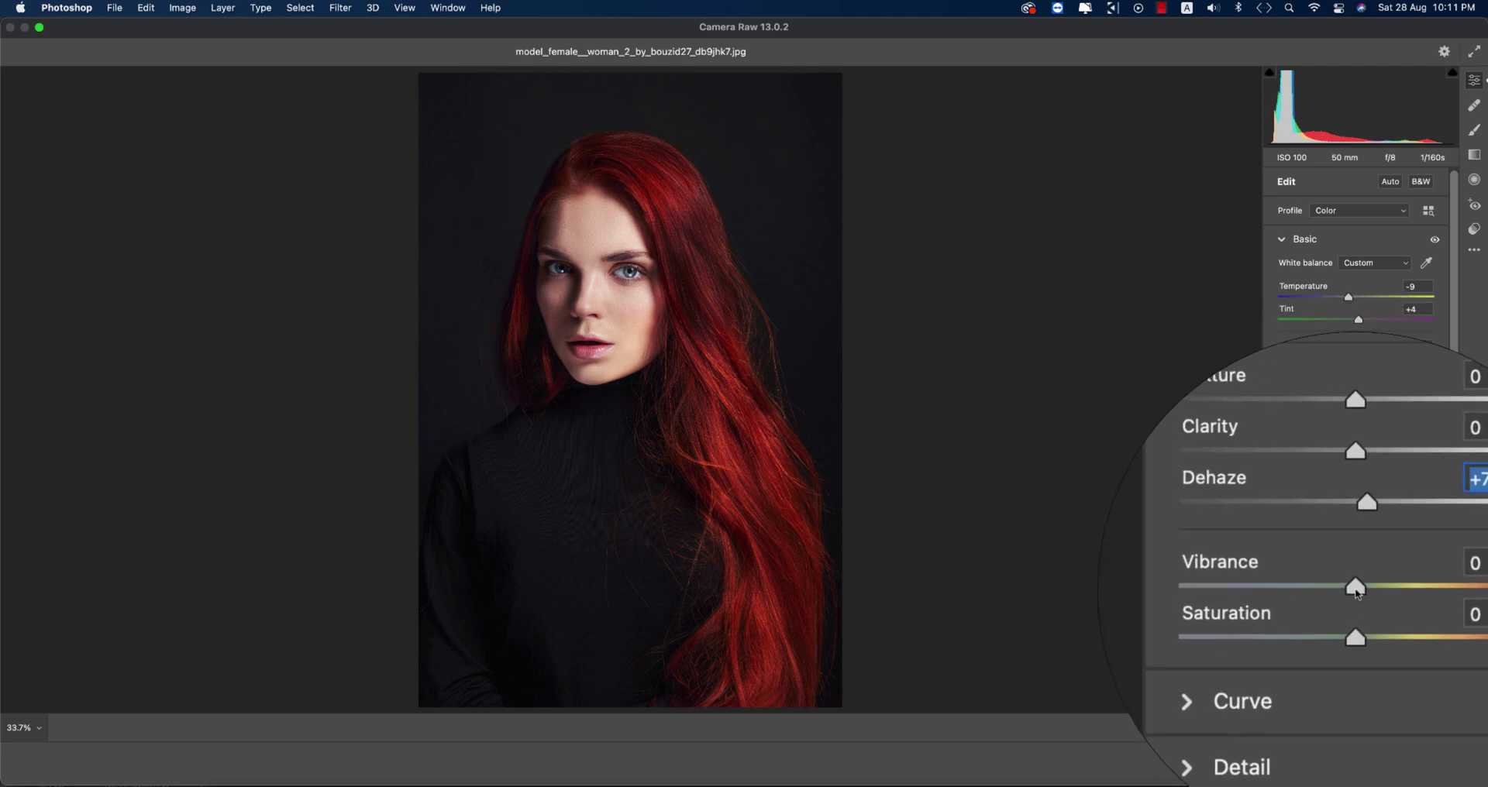
mouse_move(1362, 587)
left_mouse_down()
mouse_move(1348, 591)
mouse_move(1356, 614)
left_mouse_up()
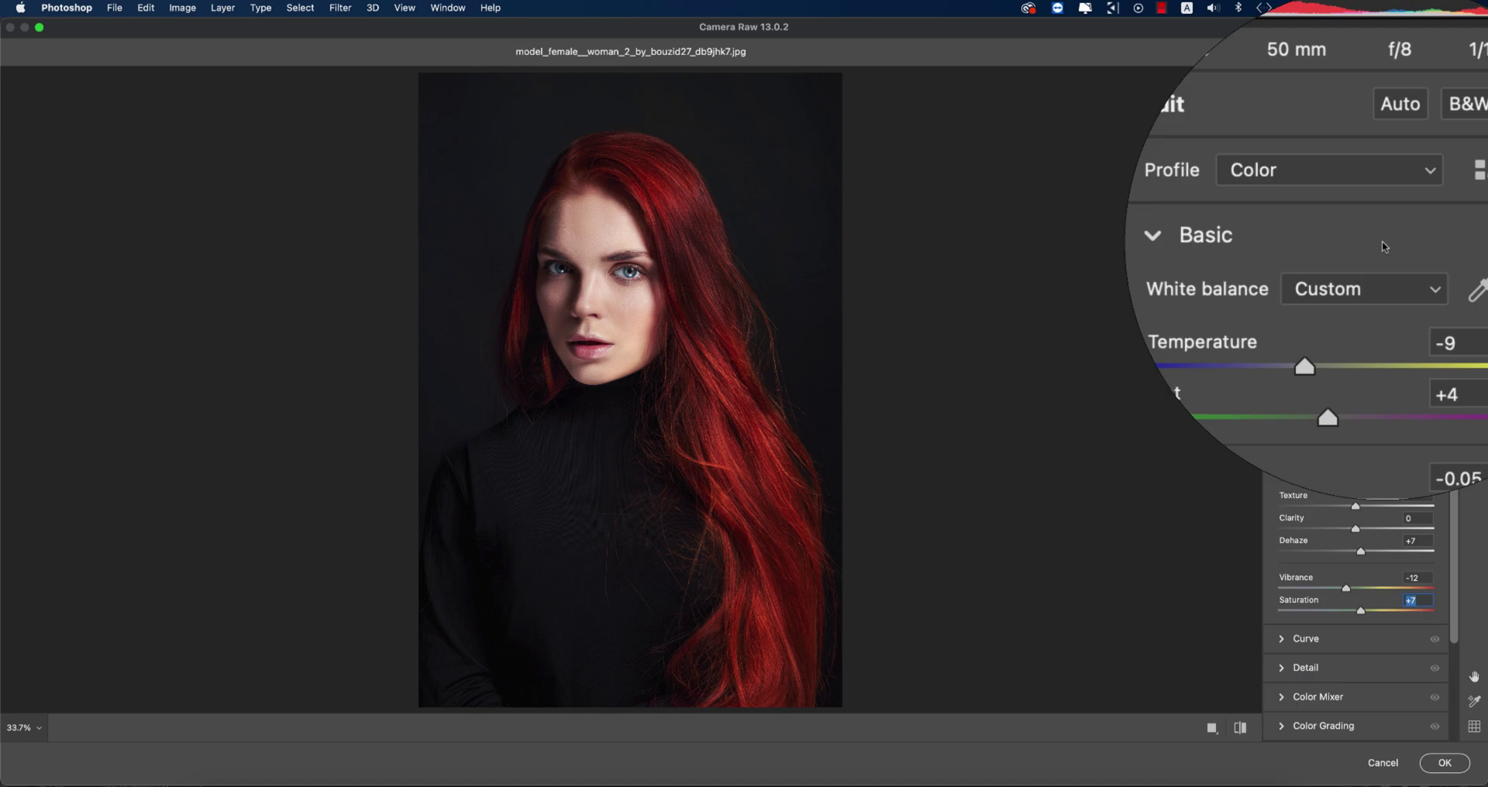
left_click(1281, 241)
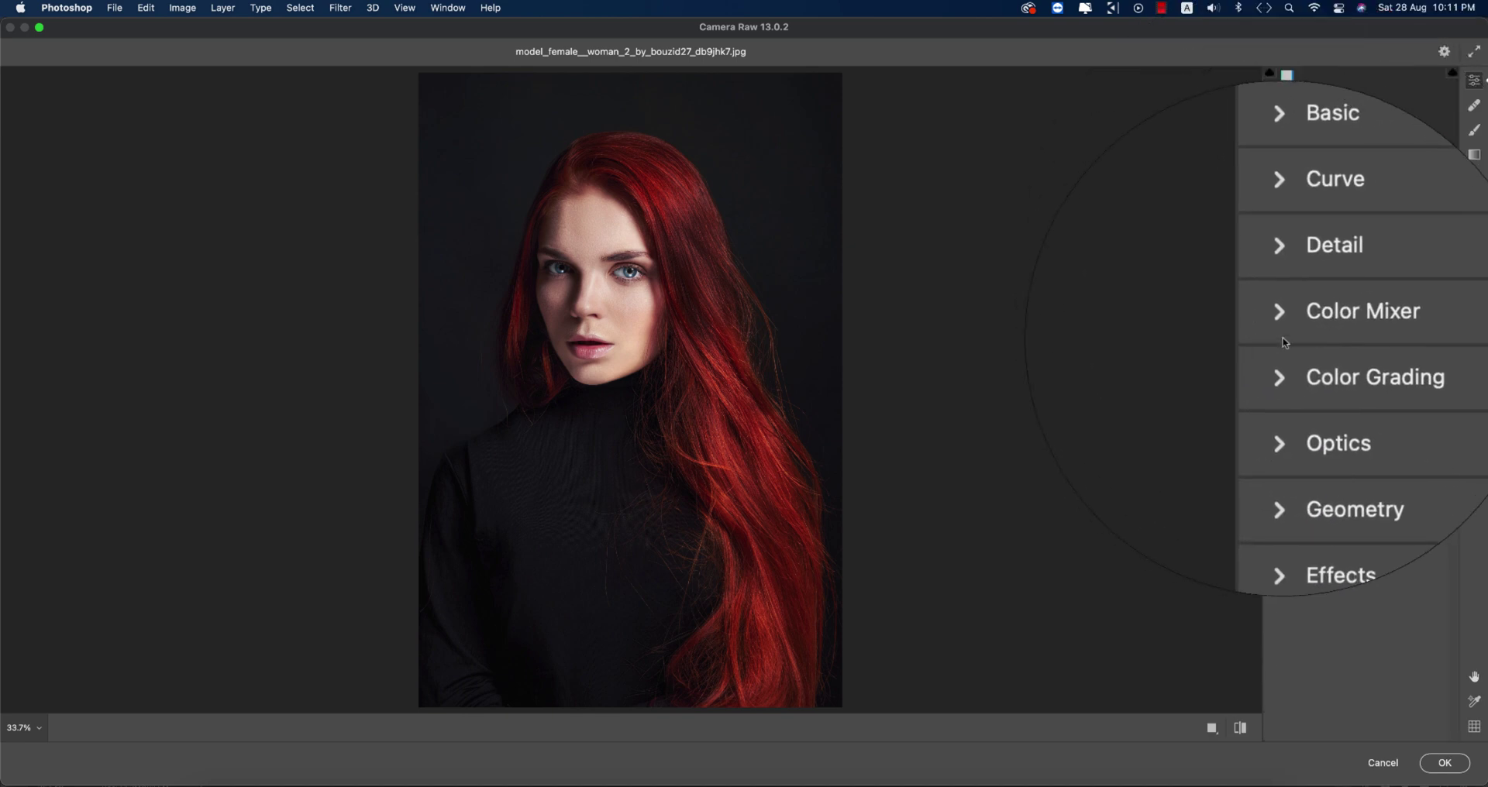
Step: In the Color Mixer, shift the Reds hue toward orange-copper for the hair
left_click(1287, 314)
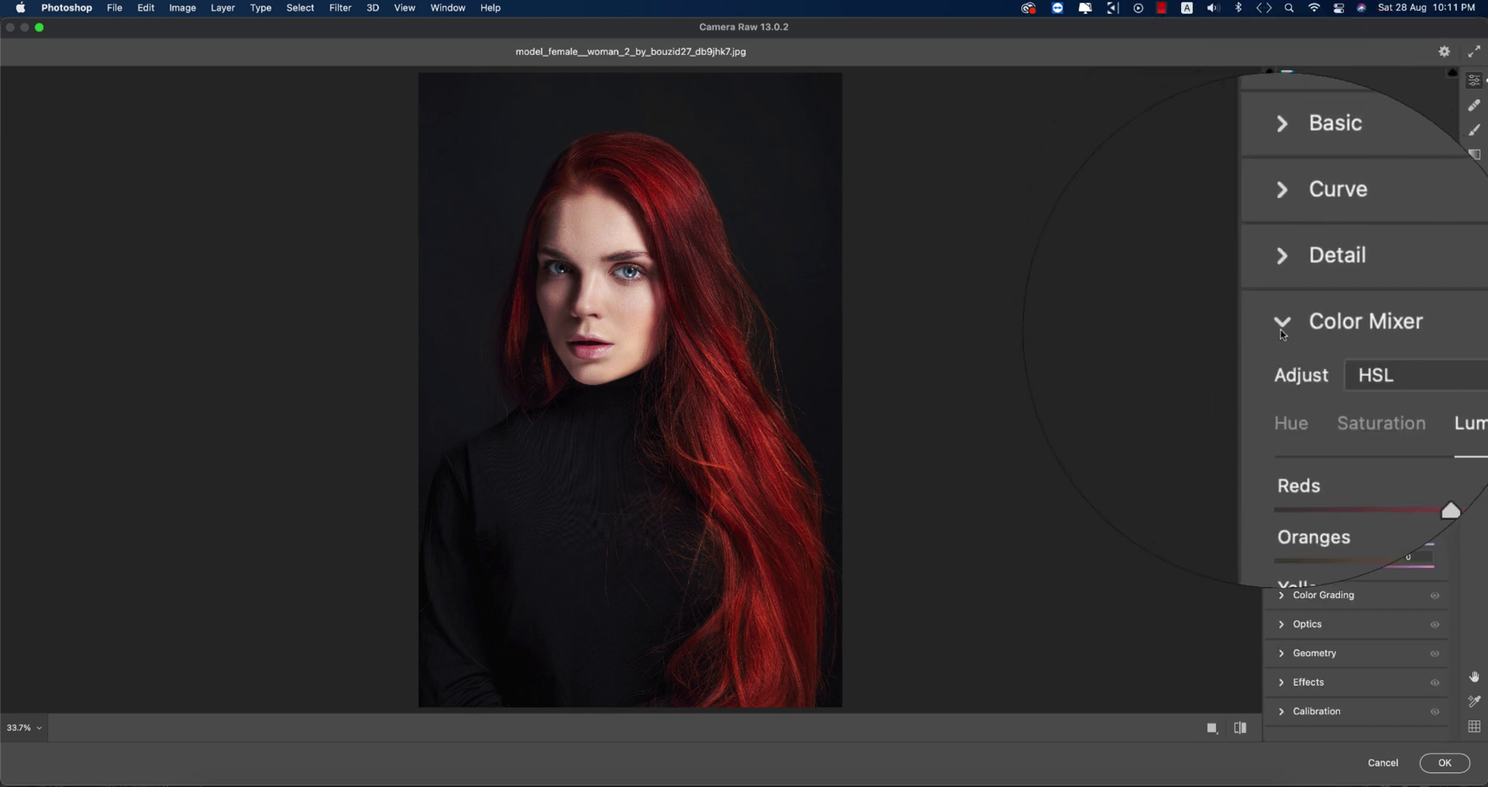
left_click(1285, 372)
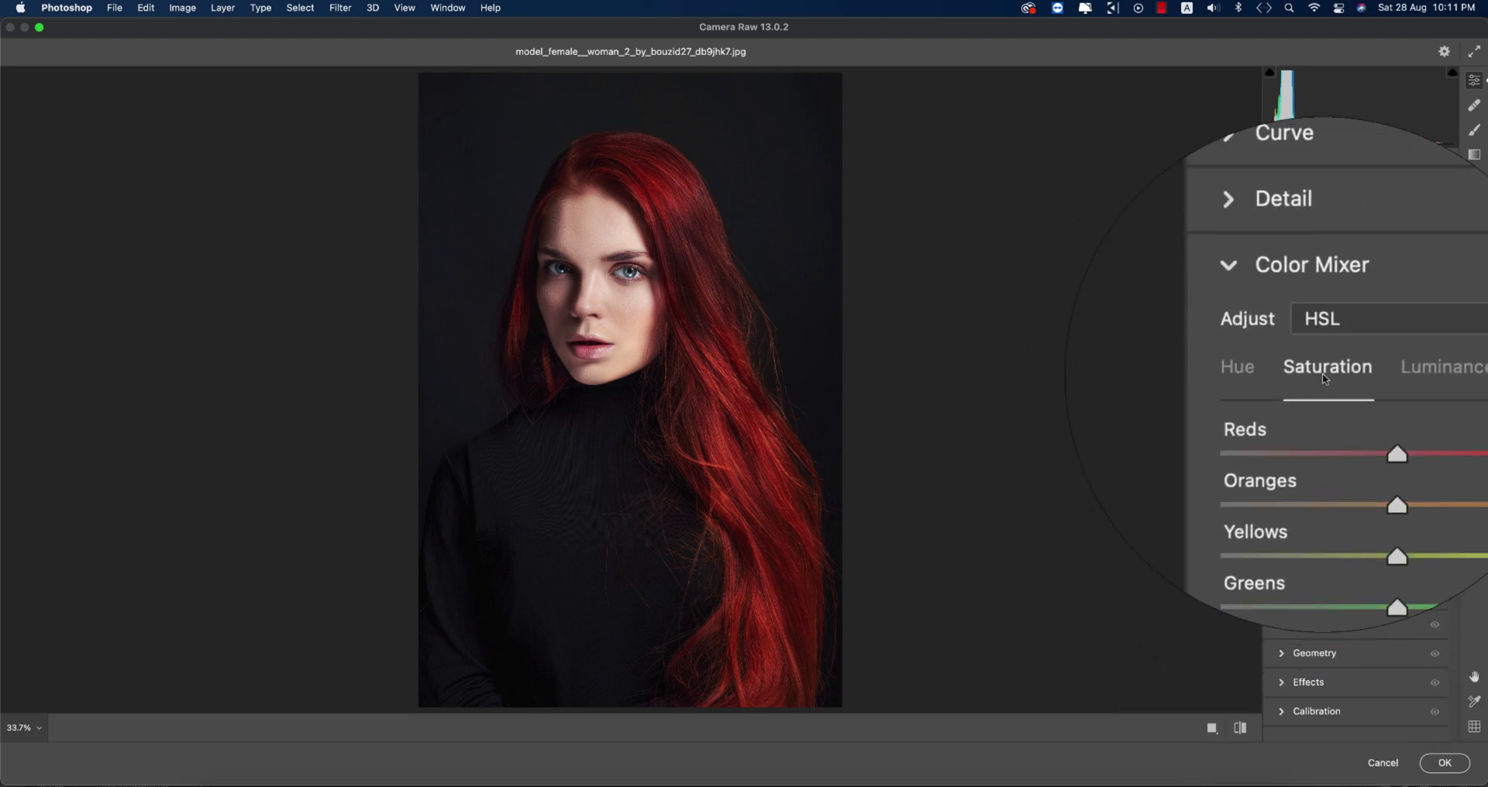
left_click(1395, 372)
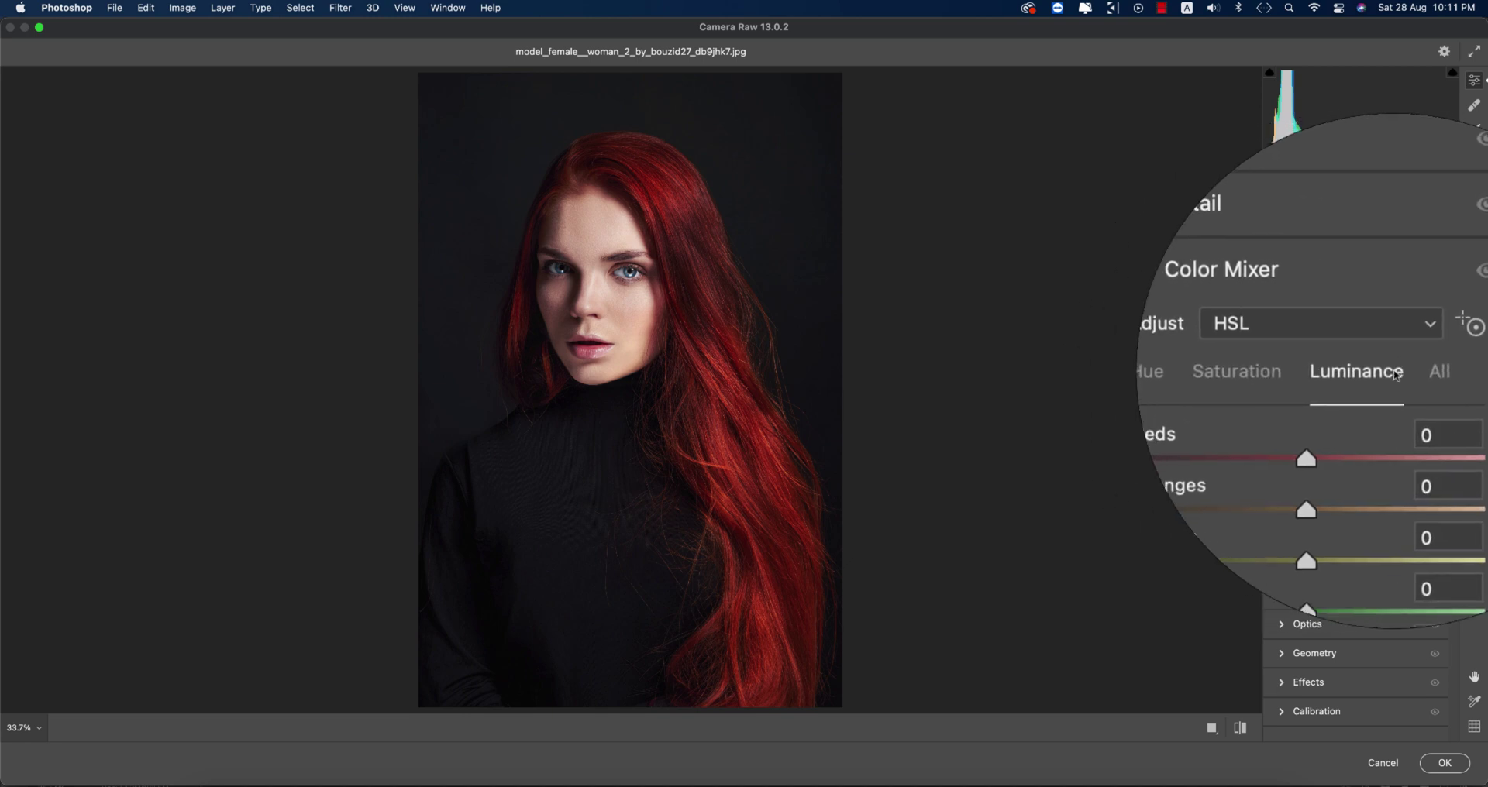
left_click(1320, 374)
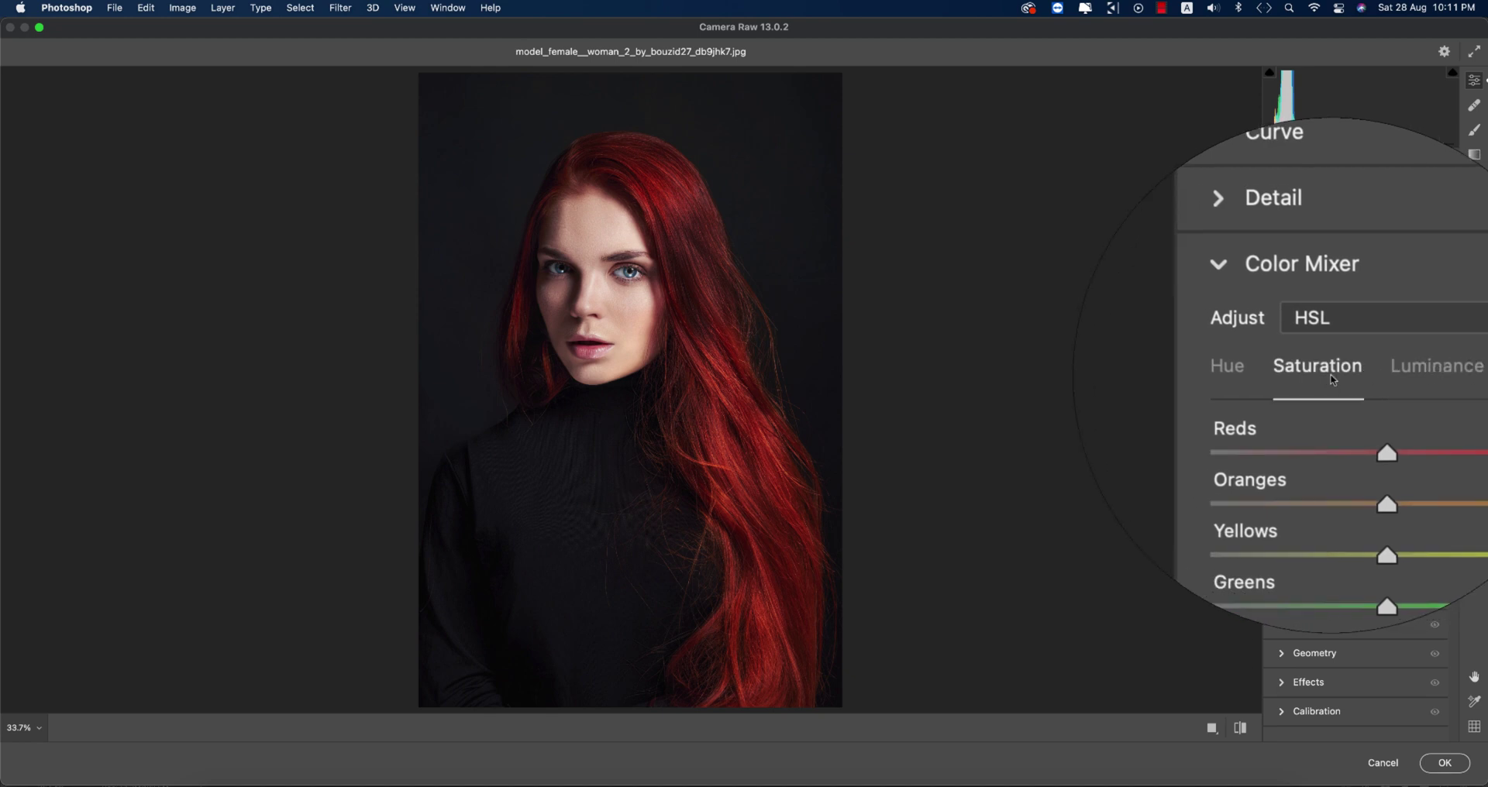
left_click(1287, 376)
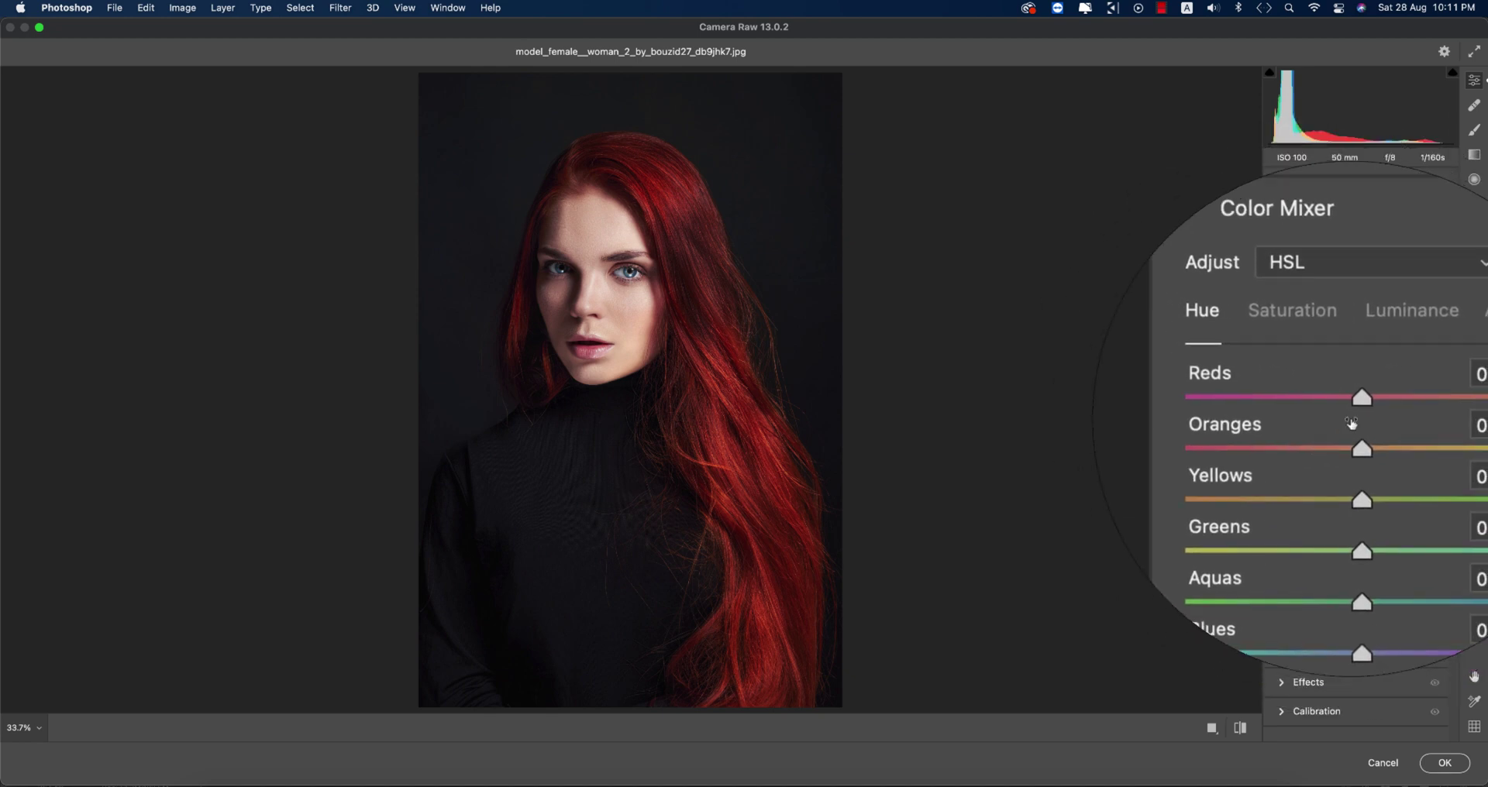
left_click_drag(1358, 417, 1392, 416)
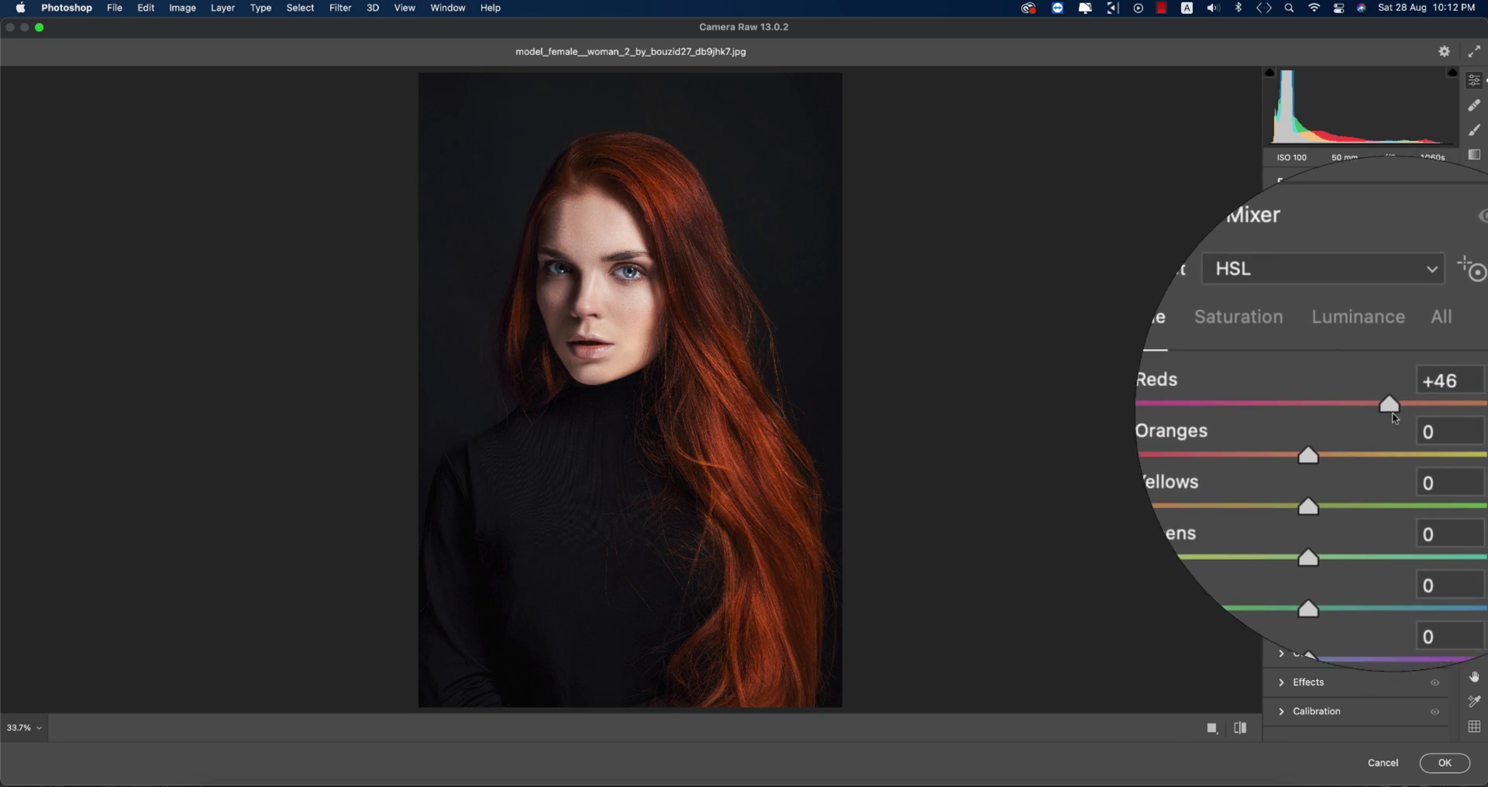
Step: Boost Reds saturation to +26, Reds luminance to +24 and Oranges luminance to about +15
left_click(1318, 369)
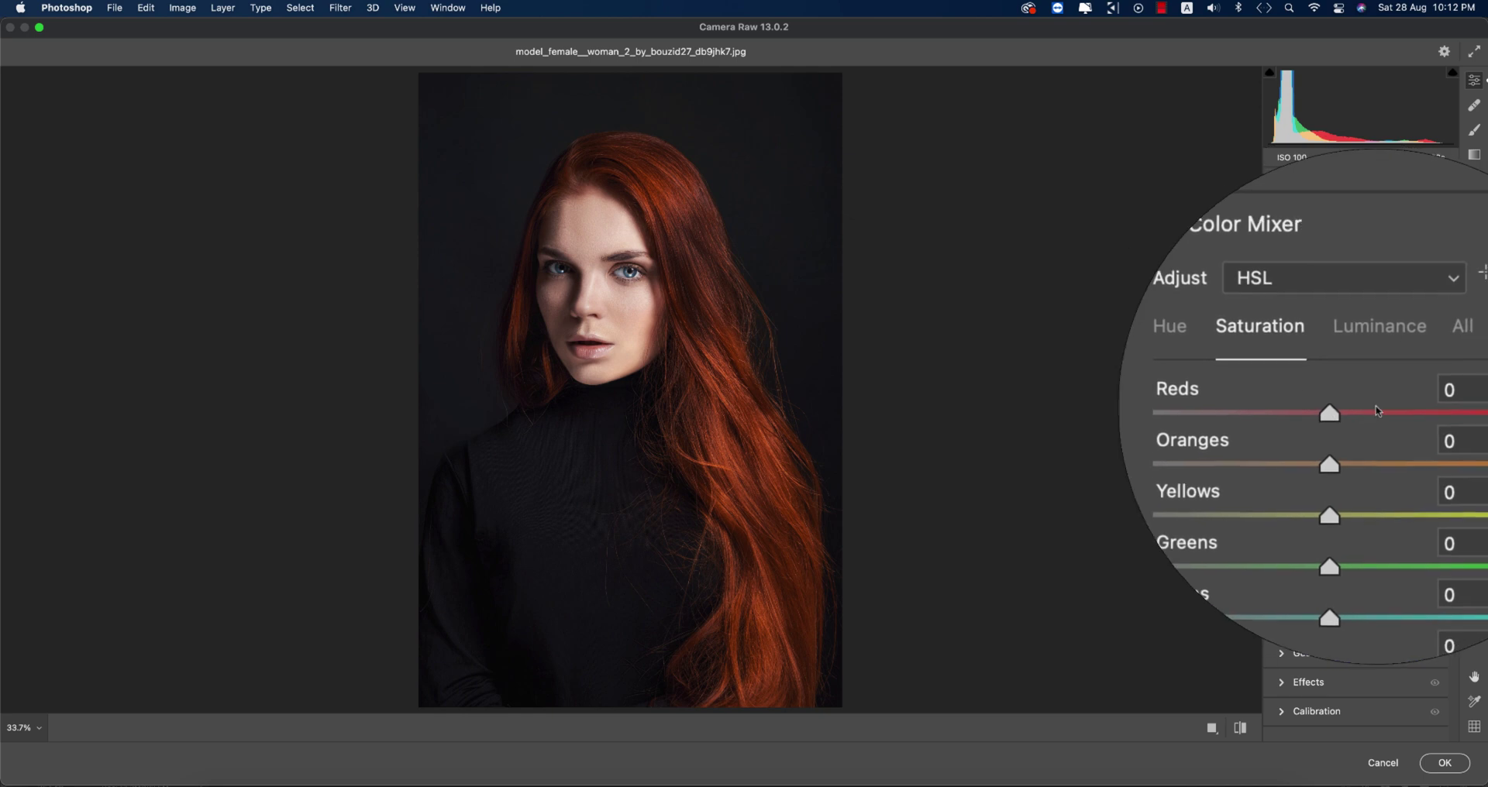
left_click(1376, 413)
left_click(1380, 326)
left_click(1374, 410)
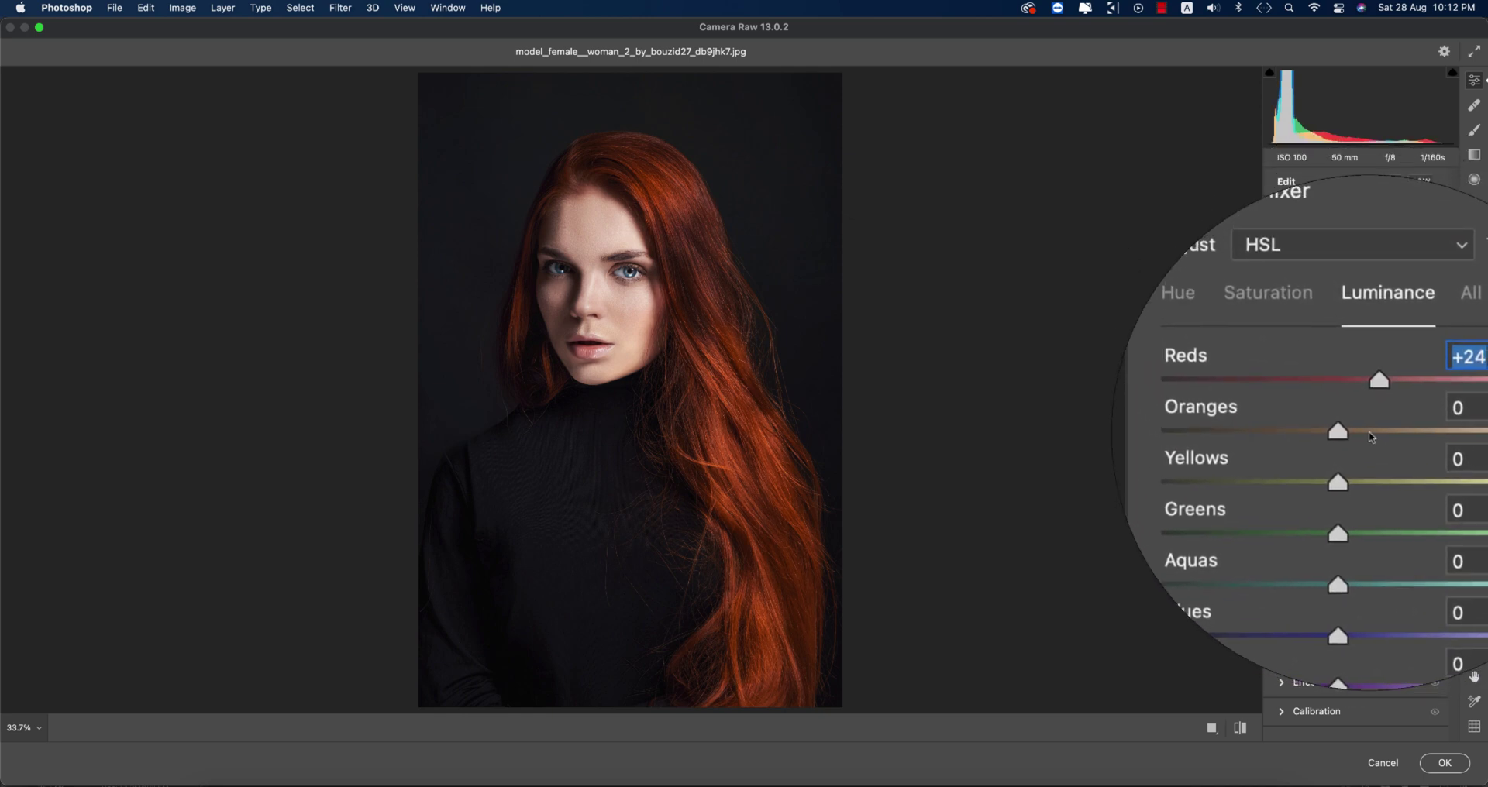
left_click(1368, 431)
left_click_drag(1369, 431, 1344, 479)
Step: Set Magentas saturation to +13, then warm the Basic temperature slightly
left_click(1274, 288)
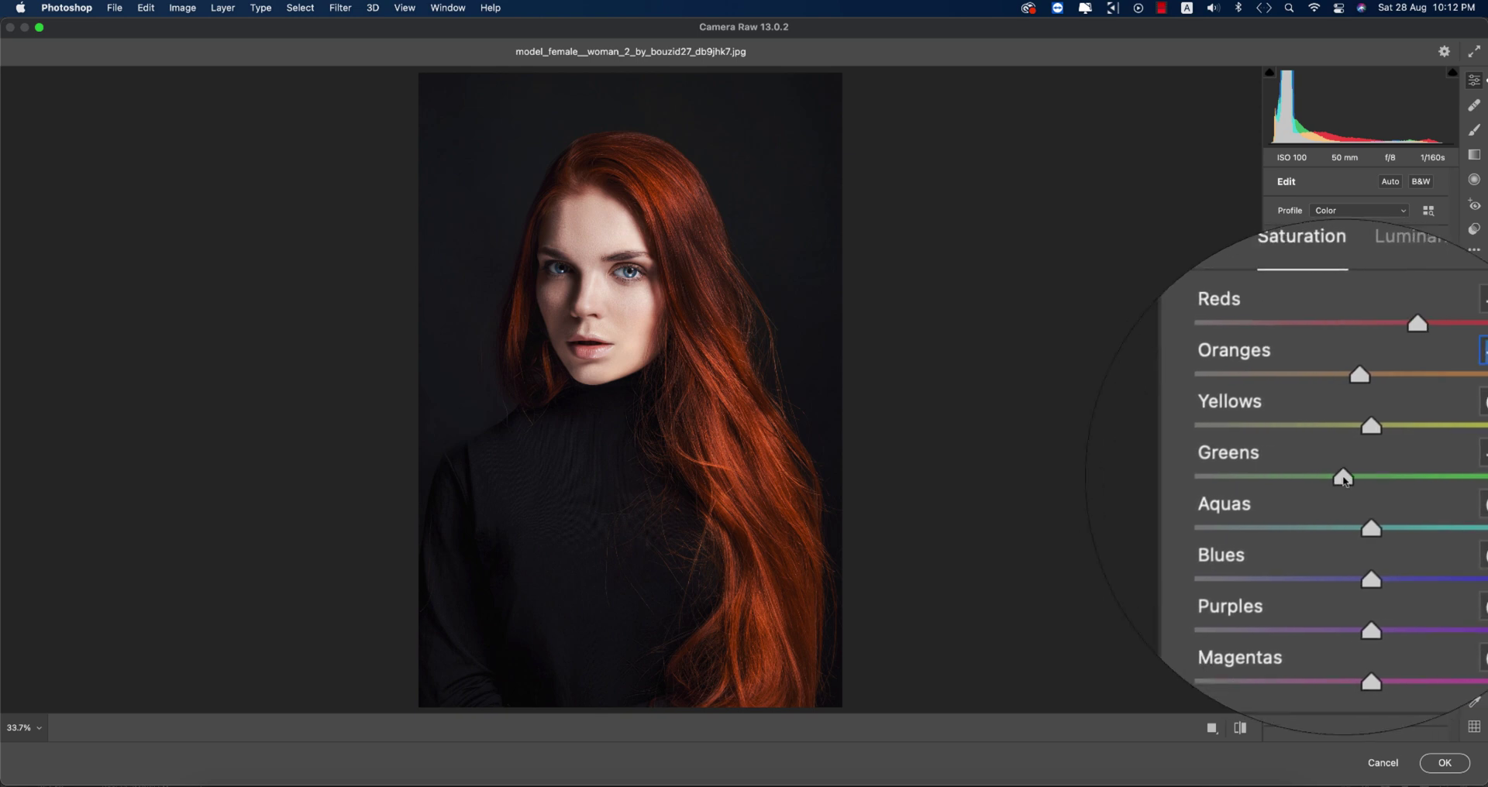
left_click_drag(1357, 569, 1368, 569)
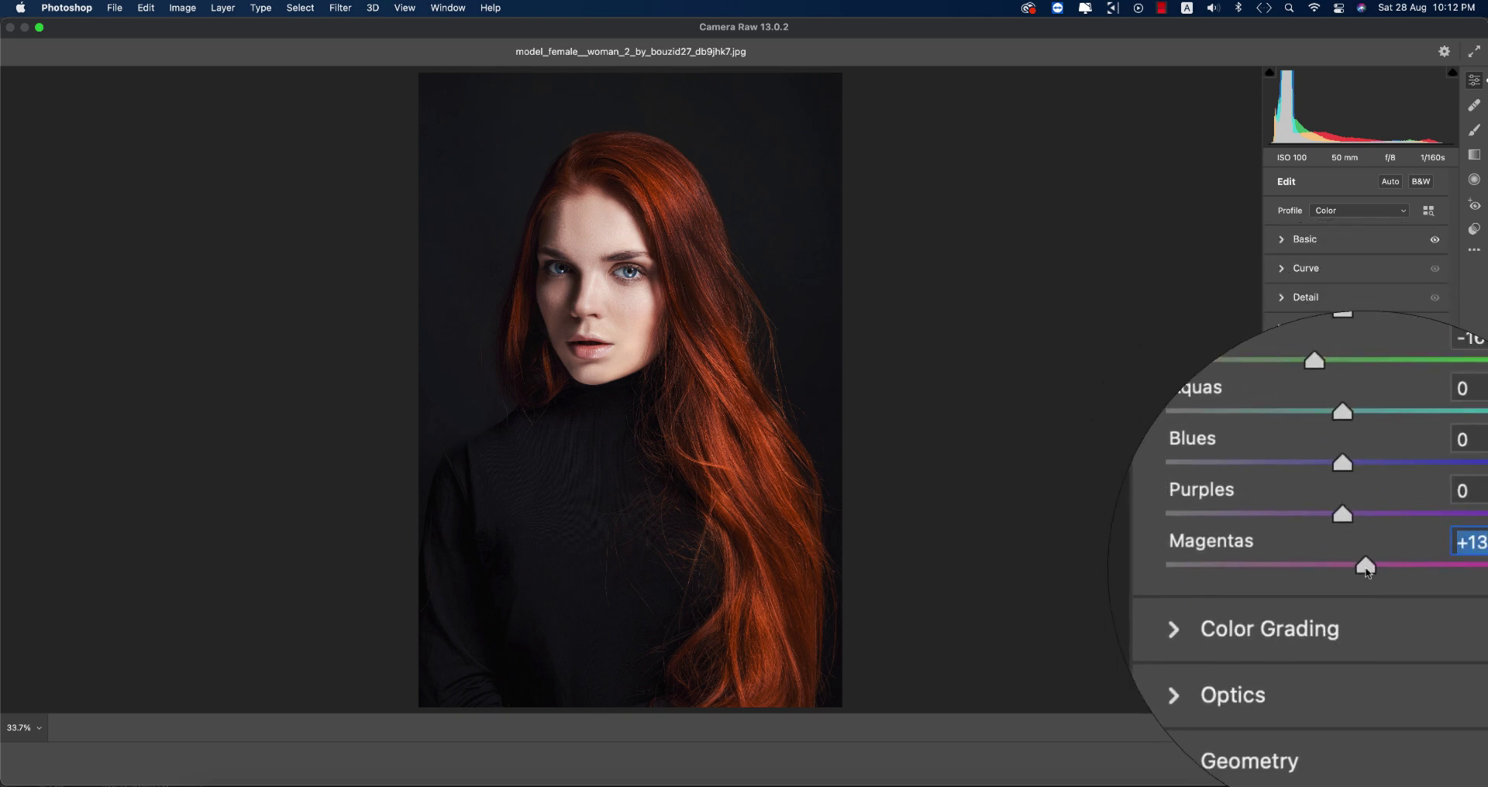
left_click(1286, 330)
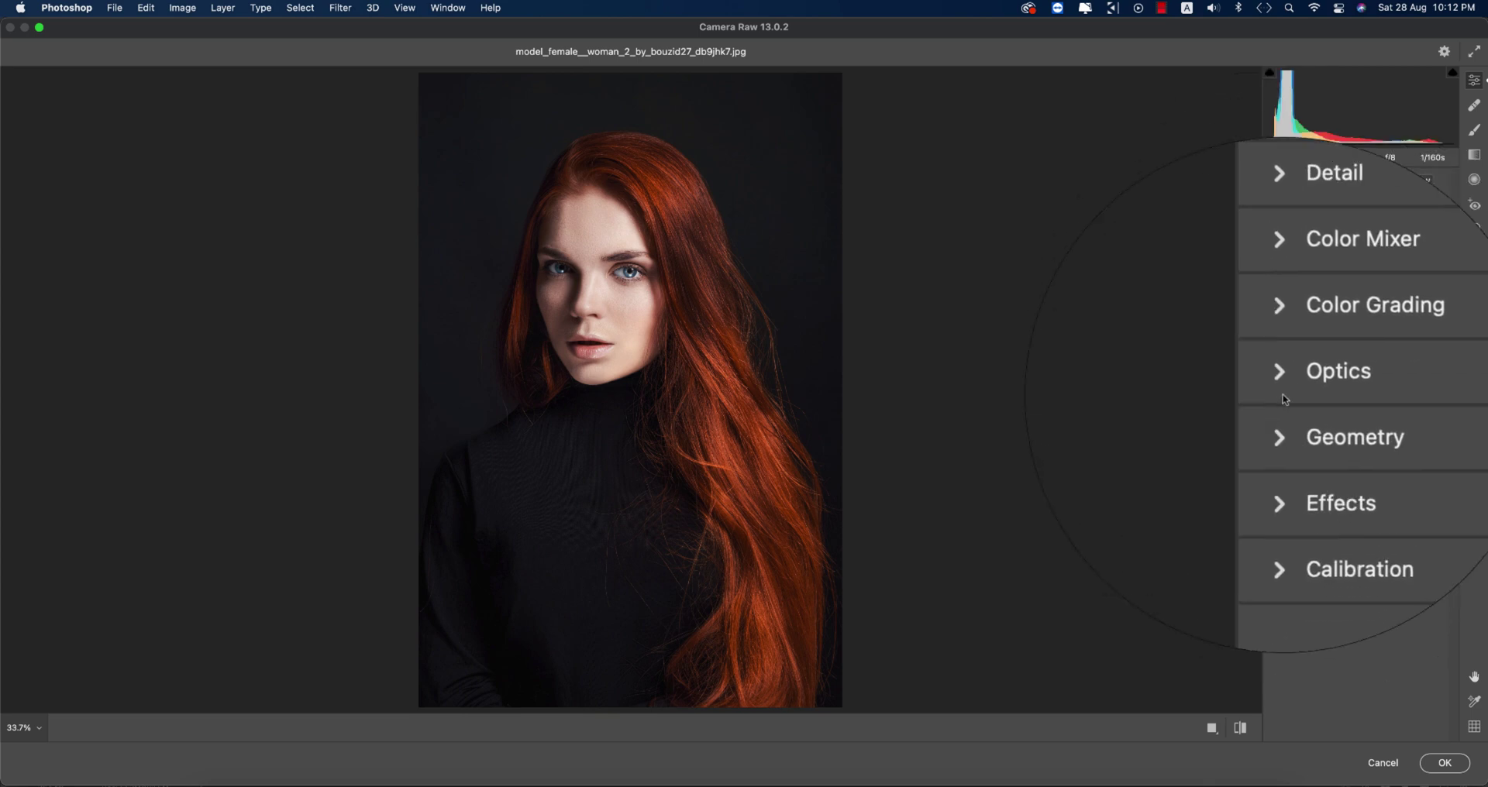
scroll(1287, 372, "up", 5)
left_click(1290, 236)
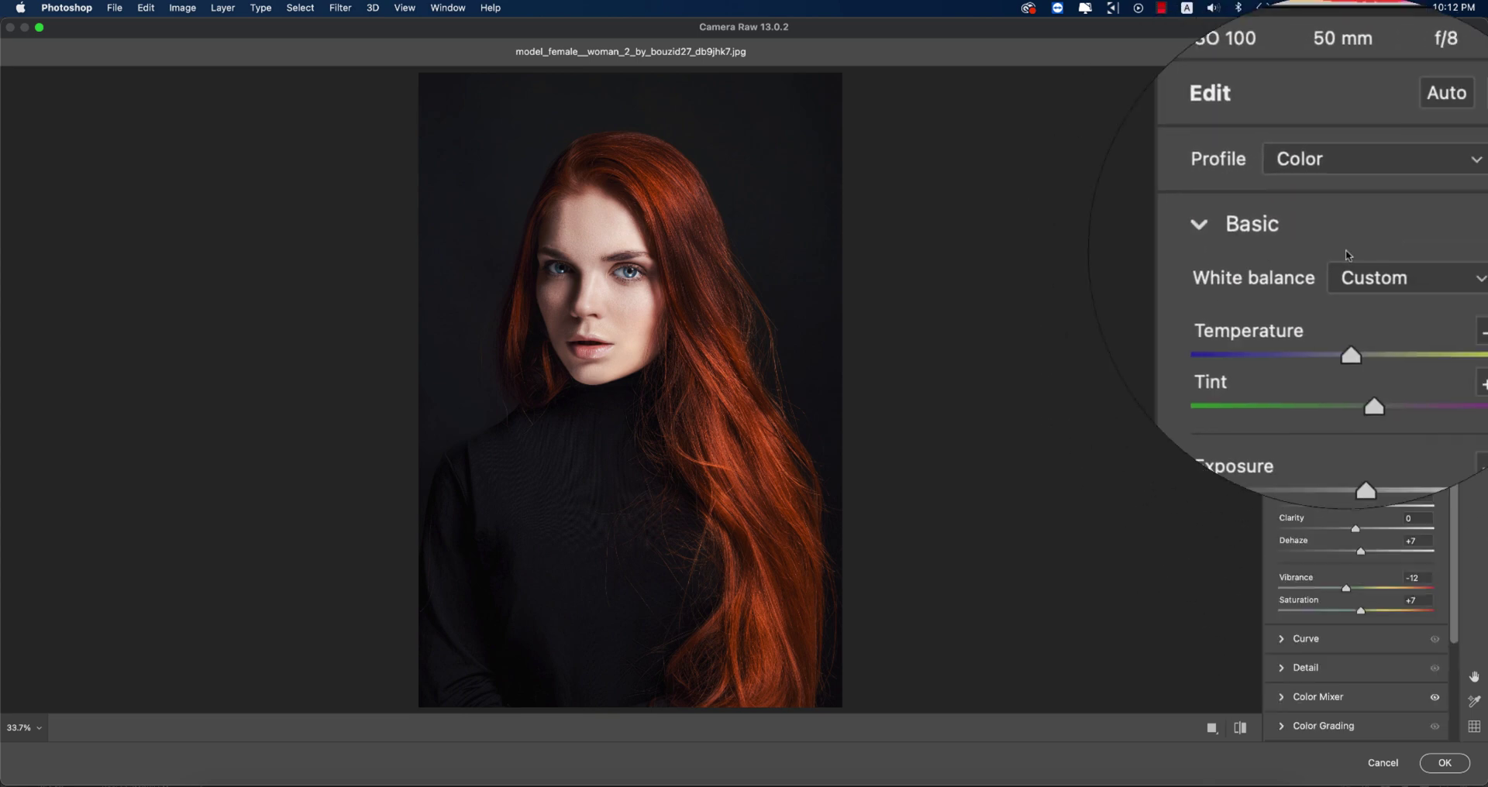
left_click_drag(1347, 299, 1353, 301)
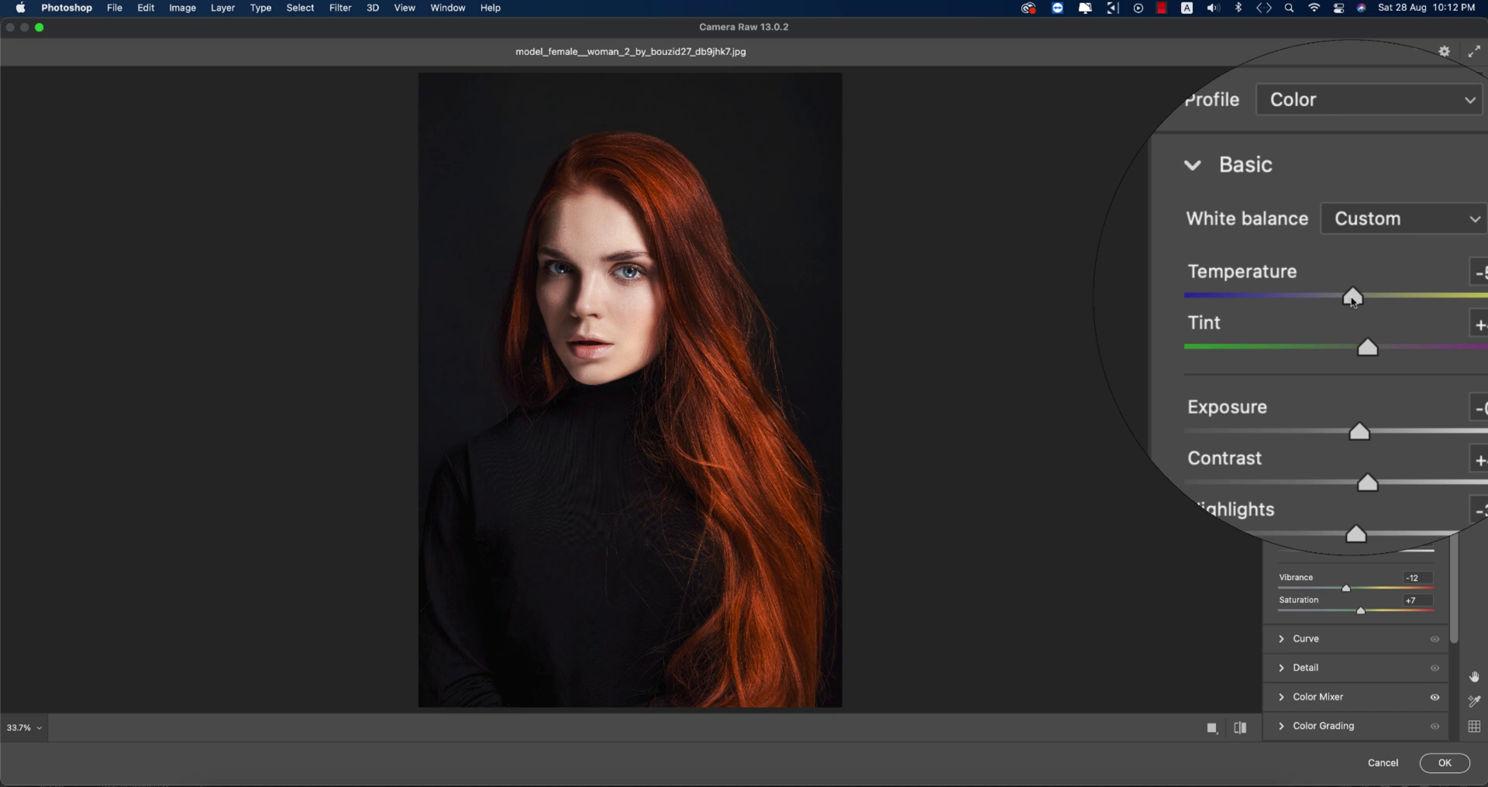
Step: Set Calibration Blue Primary hue -39, Green Primary hue +10 and Red Primary hue +4
left_click(1290, 237)
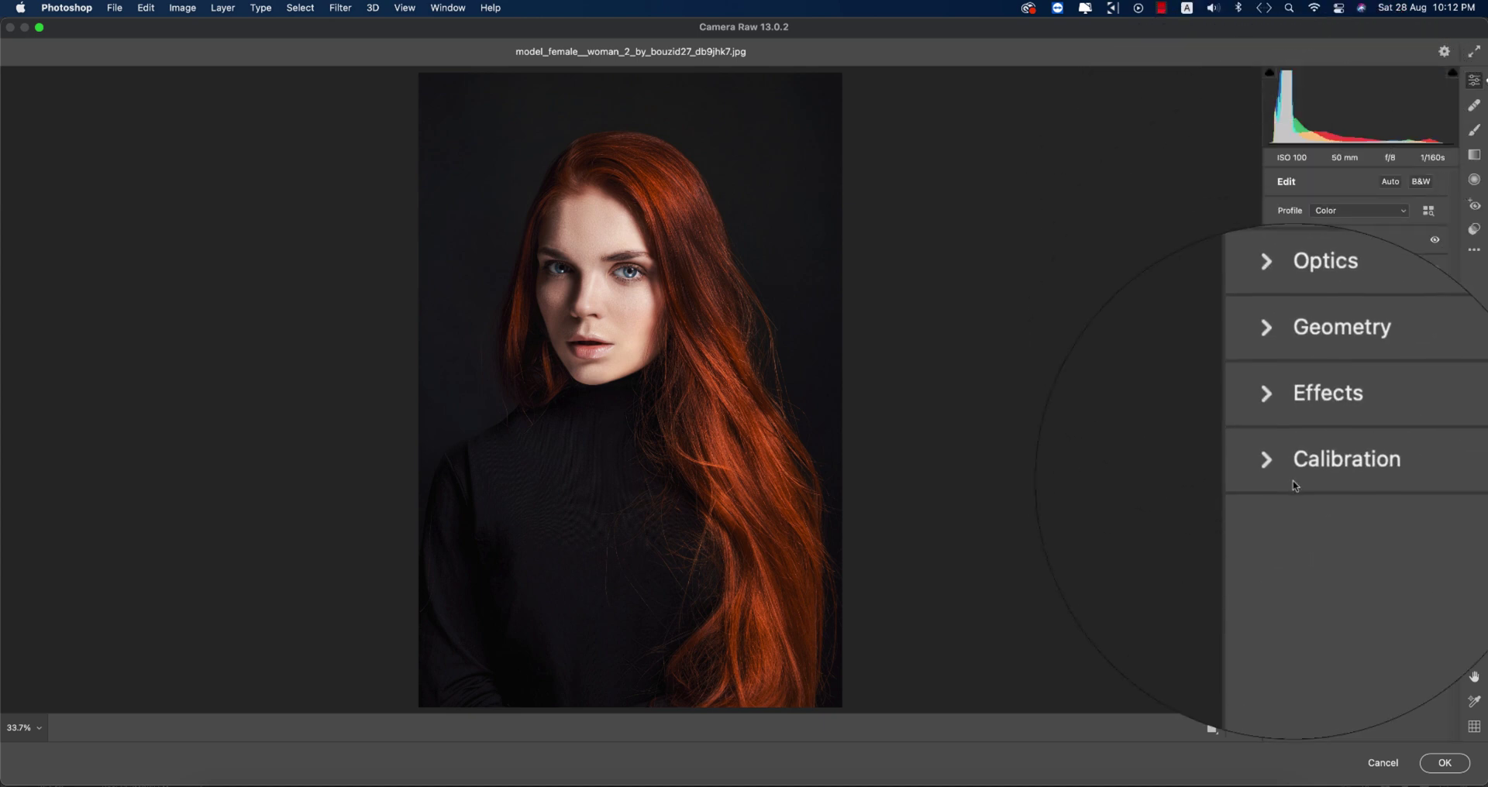
left_click(1285, 474)
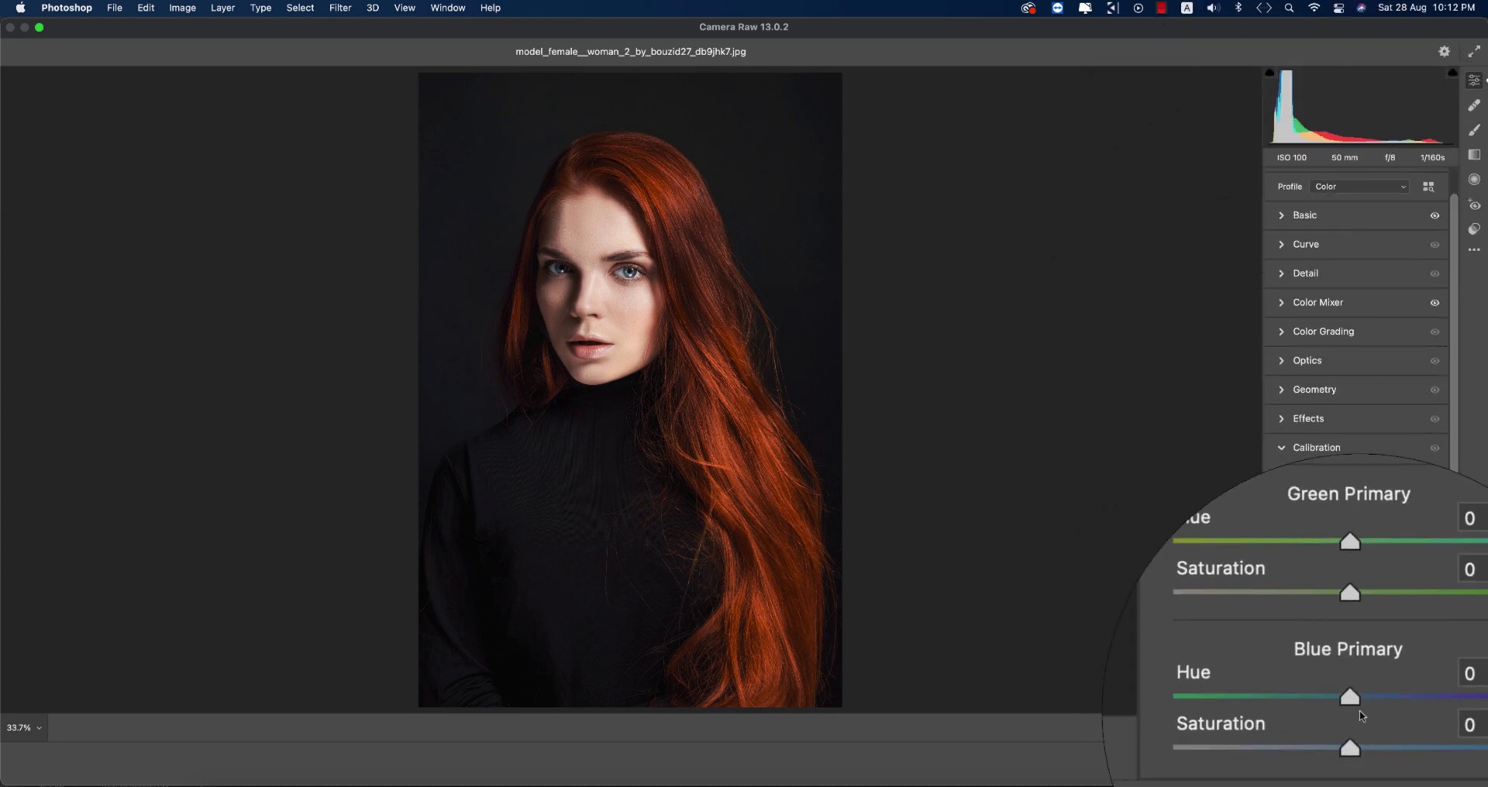
left_click_drag(1334, 707, 1324, 707)
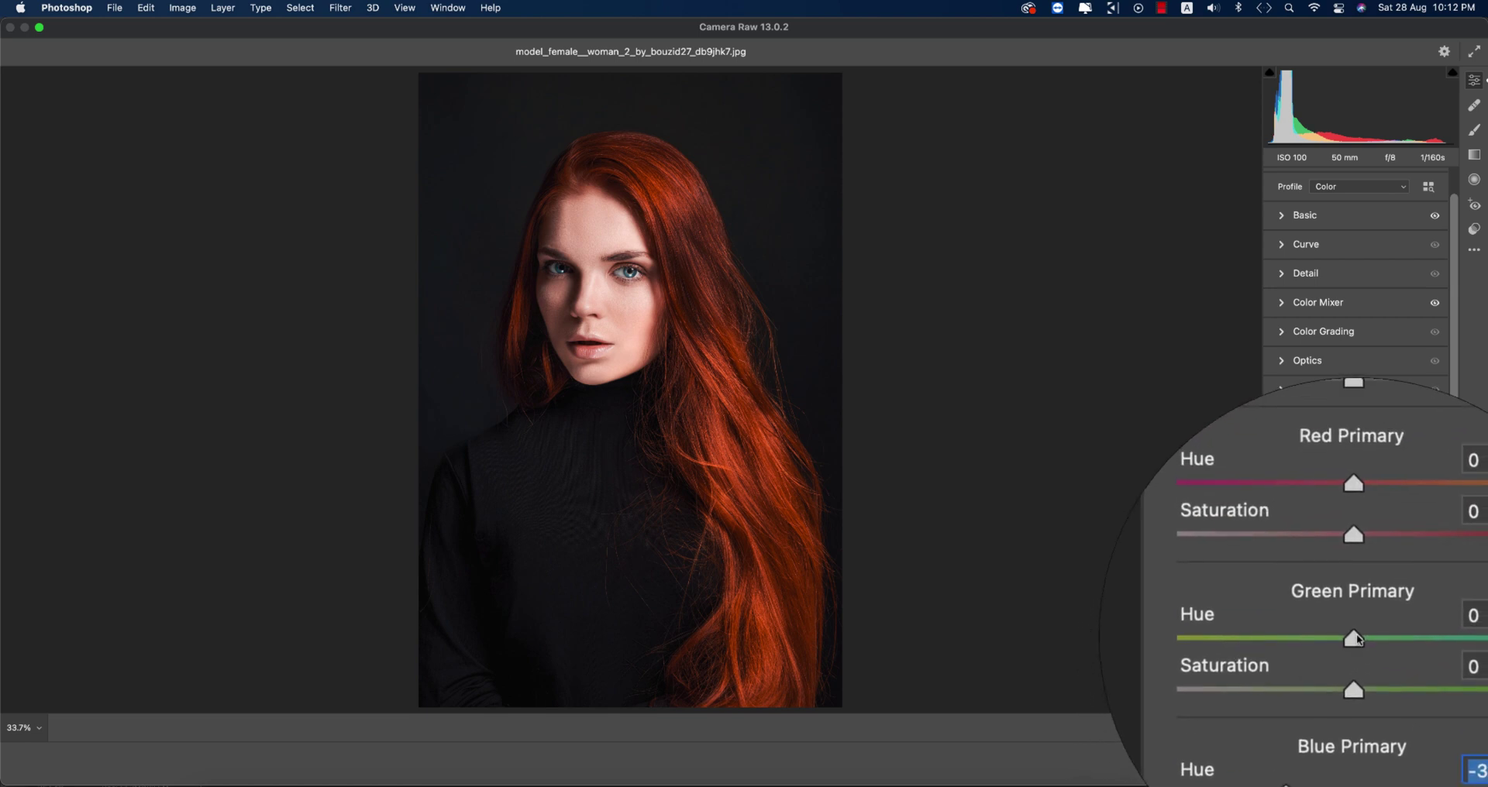
left_click_drag(1356, 639, 1366, 639)
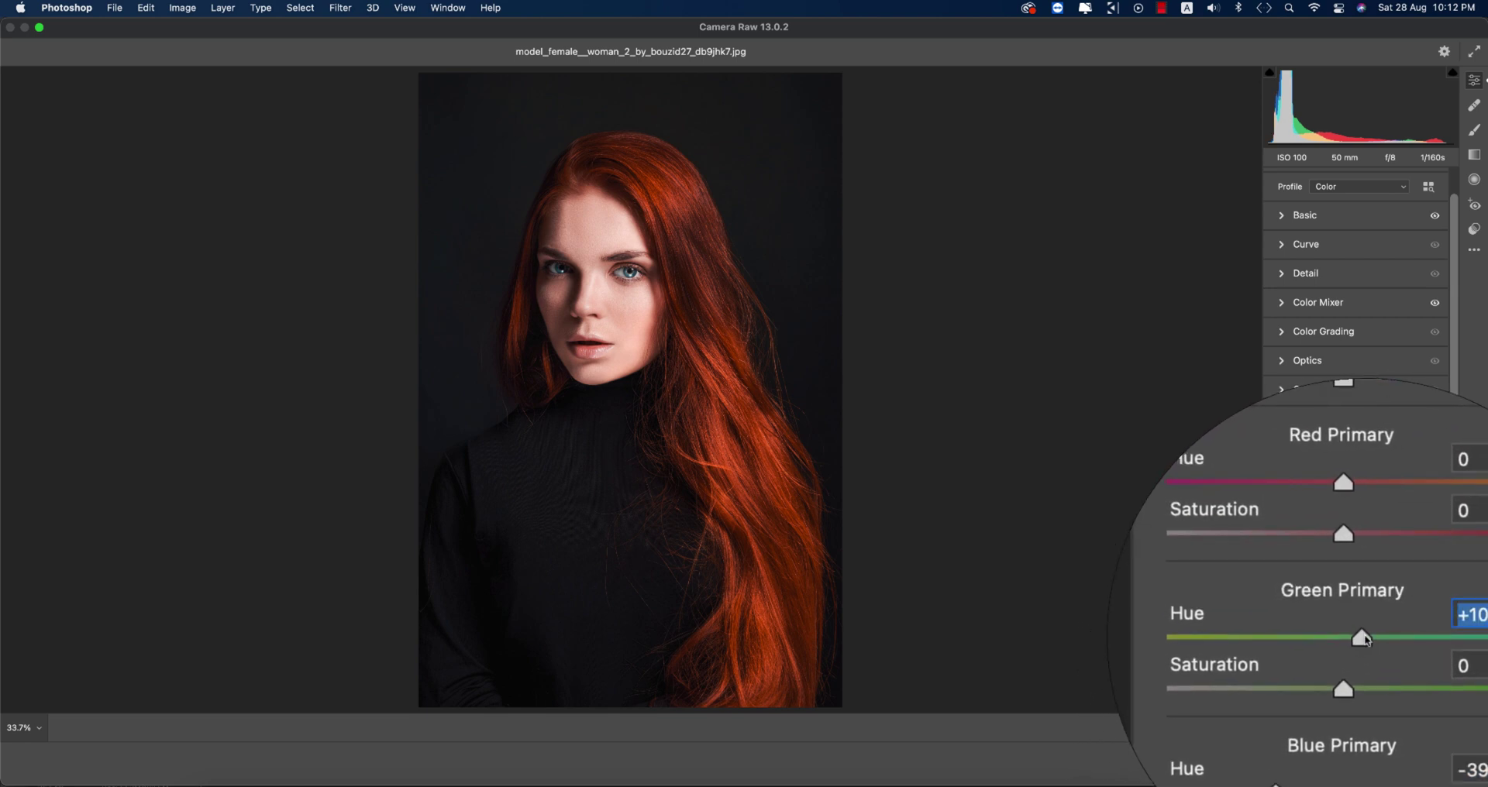
left_click_drag(1352, 571, 1362, 571)
left_click(1288, 446)
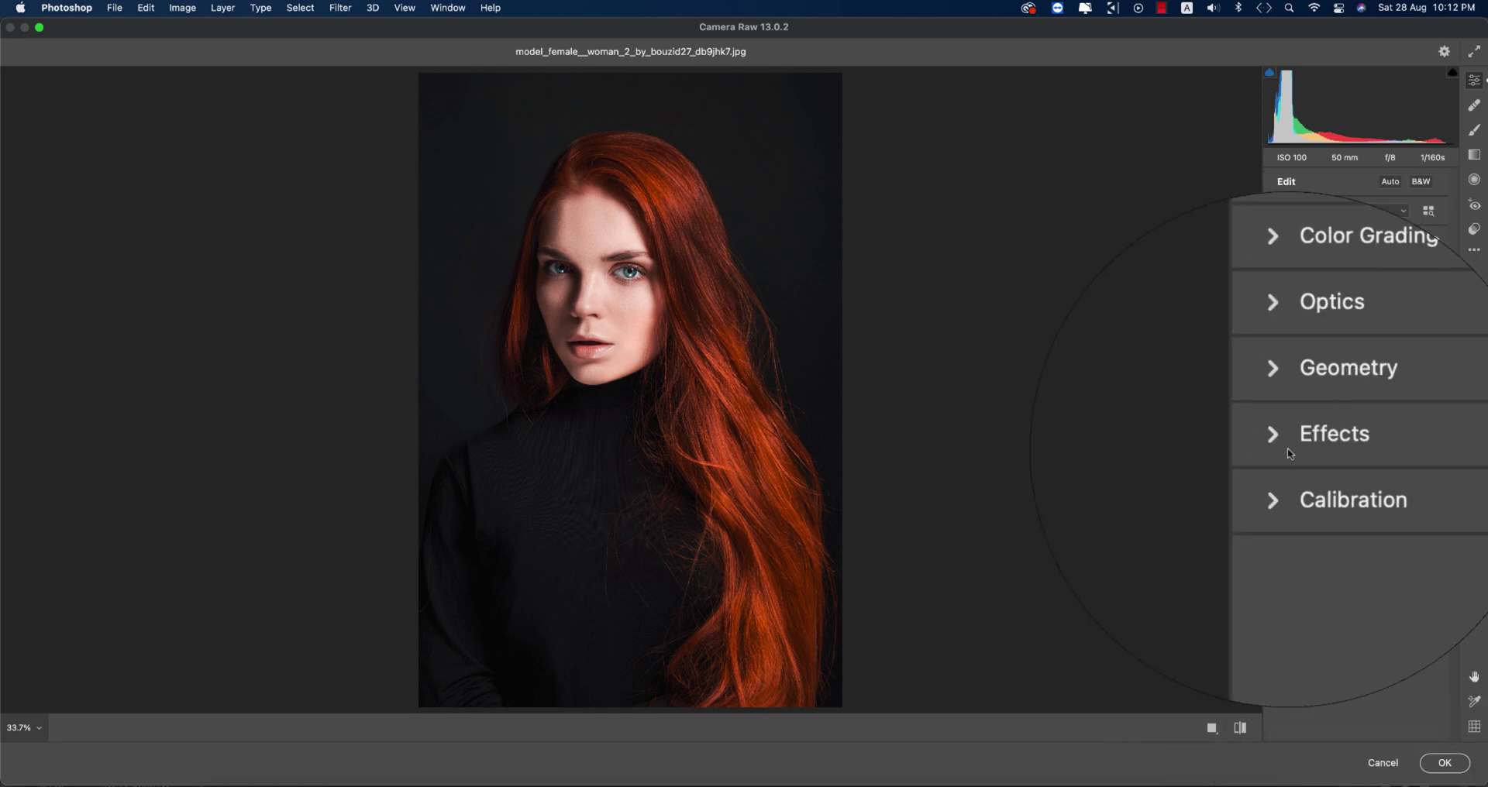
scroll(1290, 403, "up", 3)
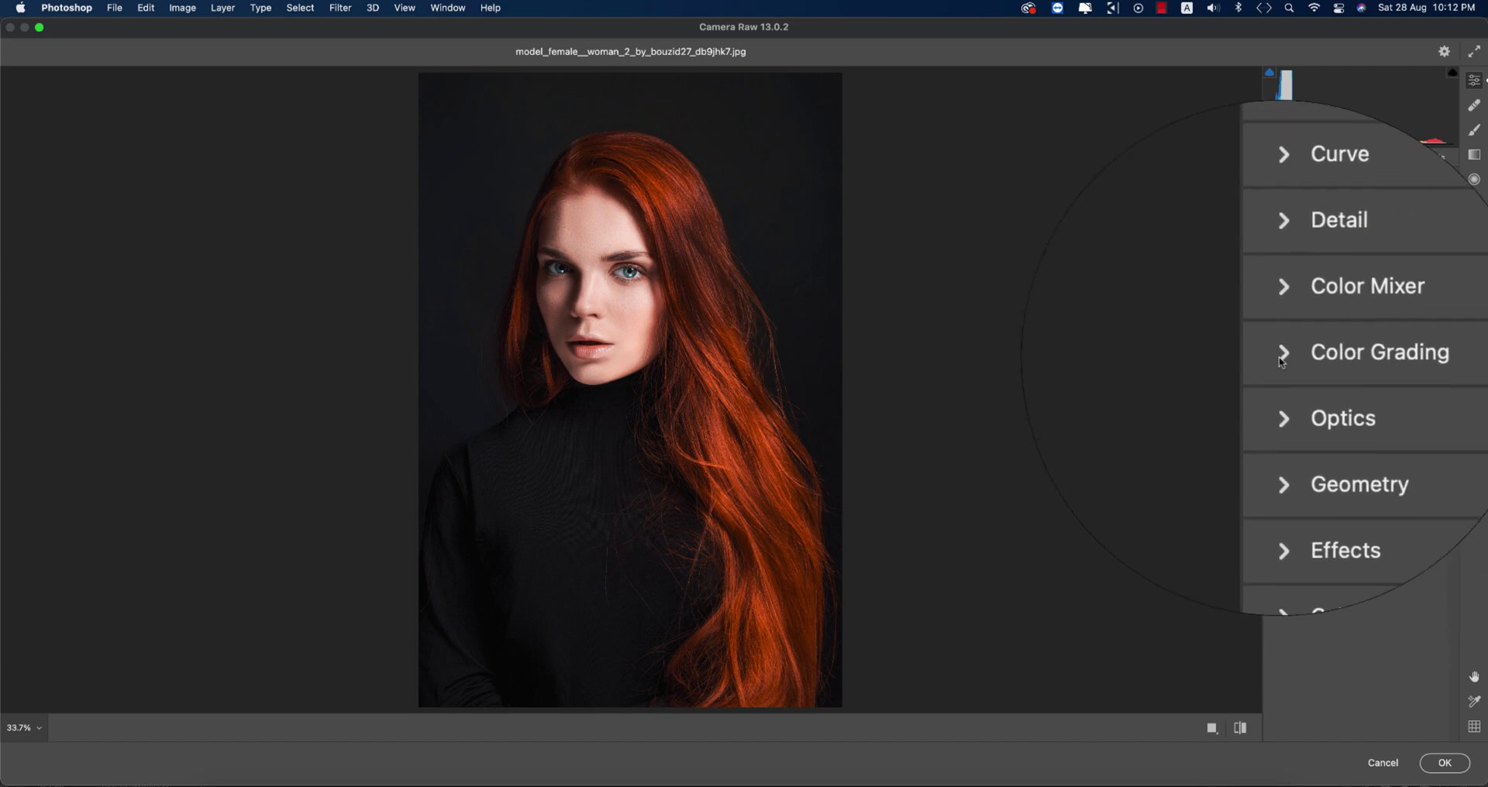
Step: In Color Grading, compare the wheels and tint the shadows magenta-red with added saturation
left_click(1289, 370)
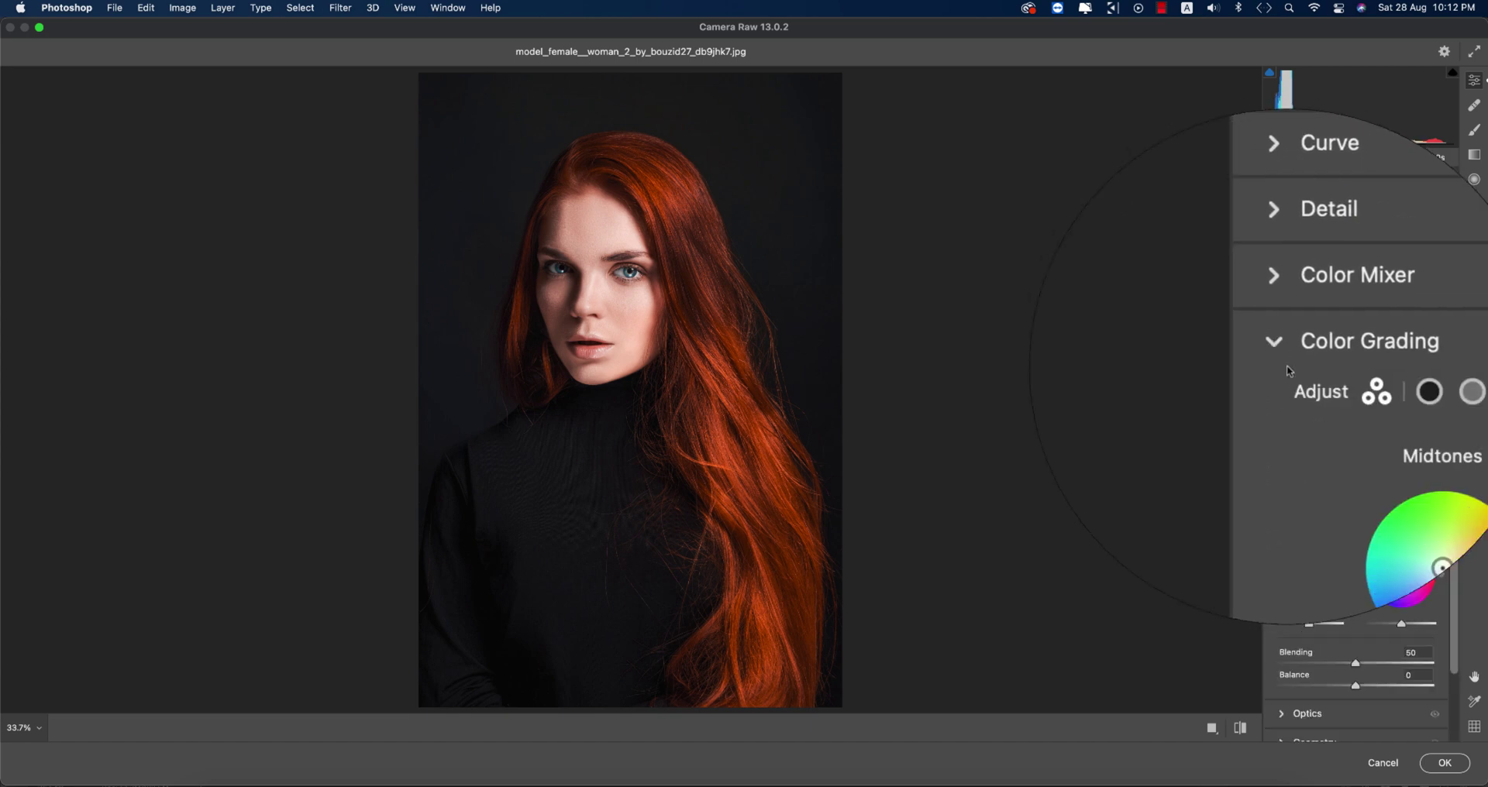
left_click(1352, 380)
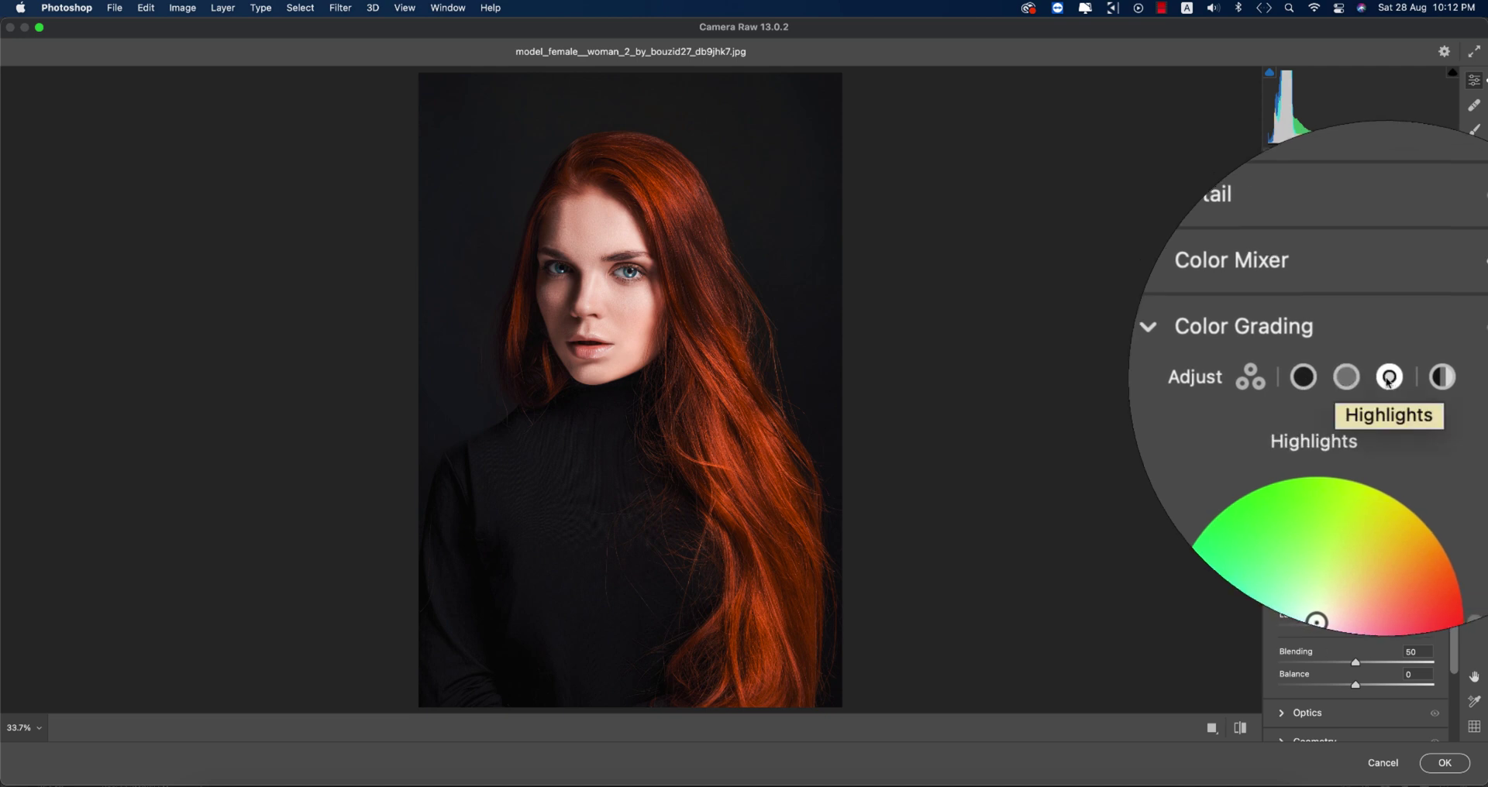
left_click(1348, 375)
left_click(1388, 376)
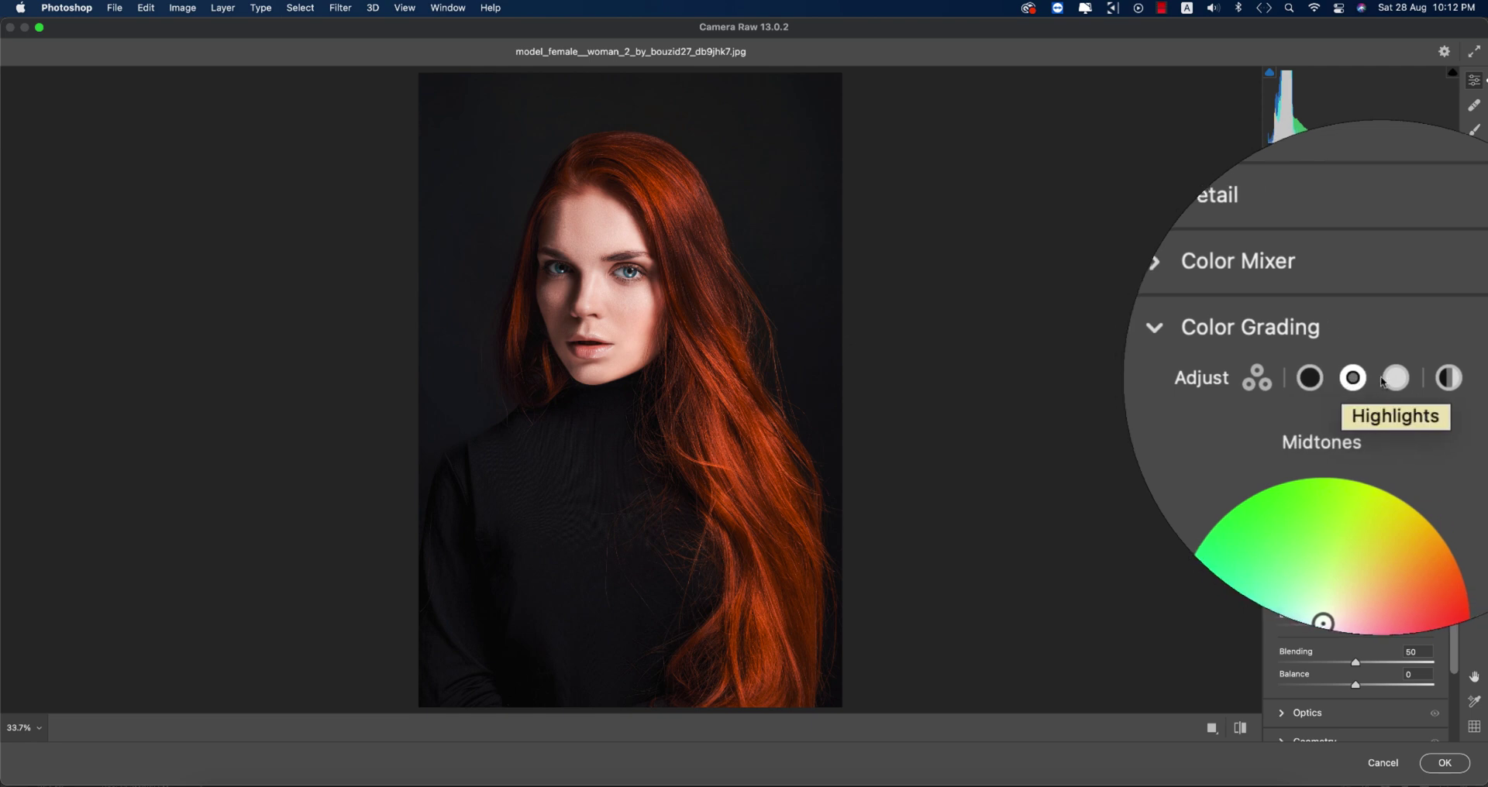
left_click(1431, 376)
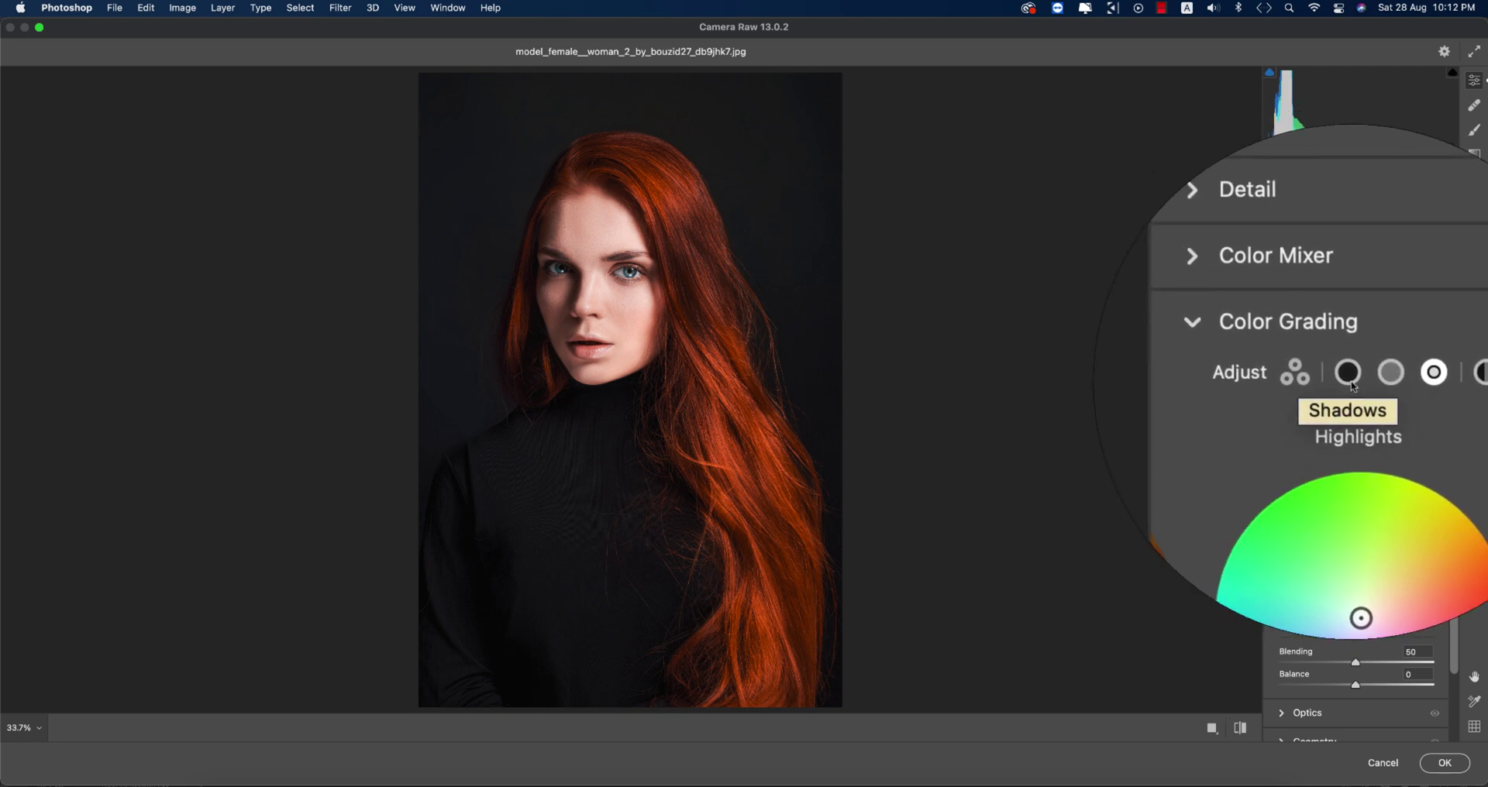
left_click(1352, 386)
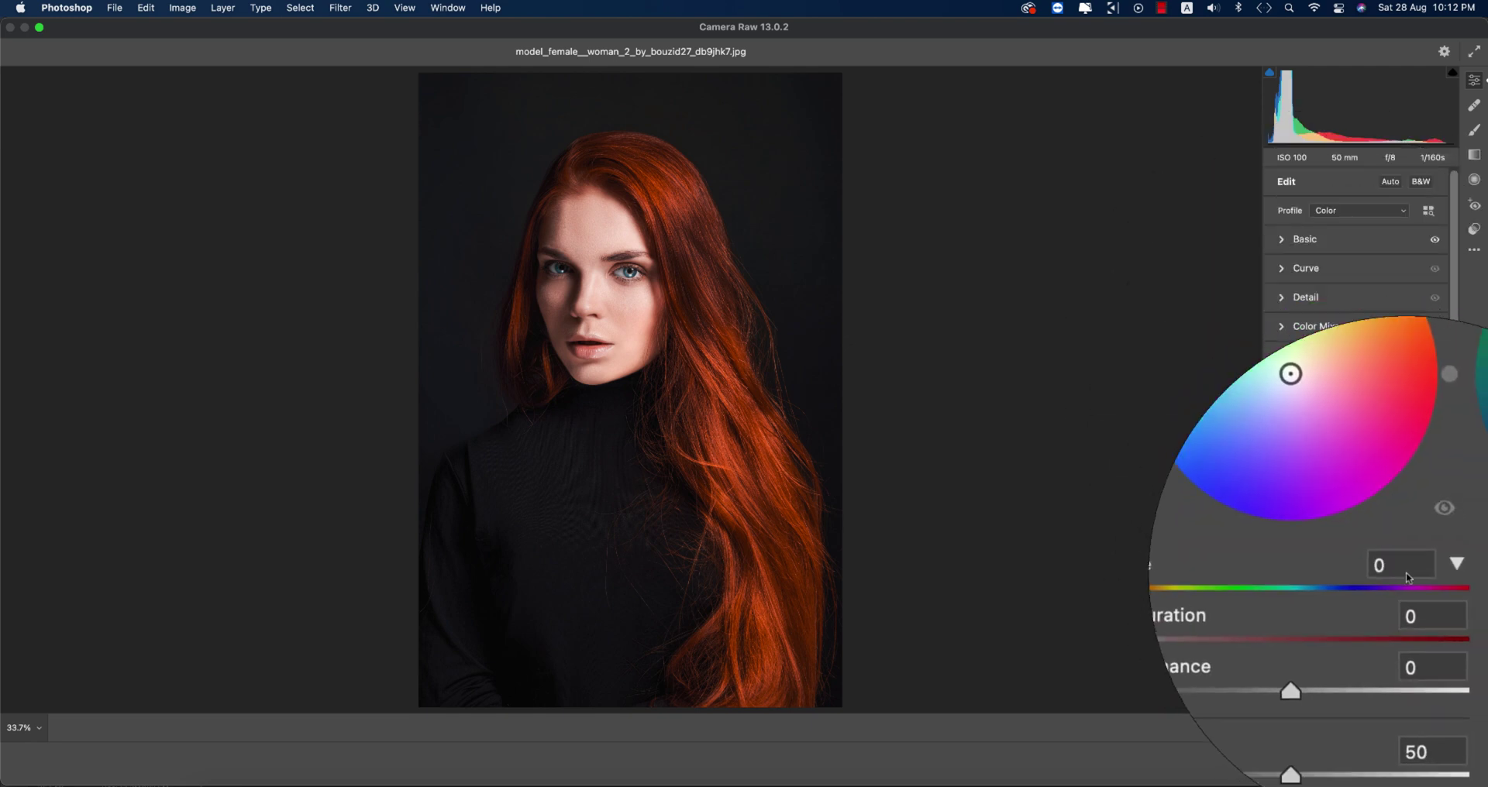
left_click(1427, 568)
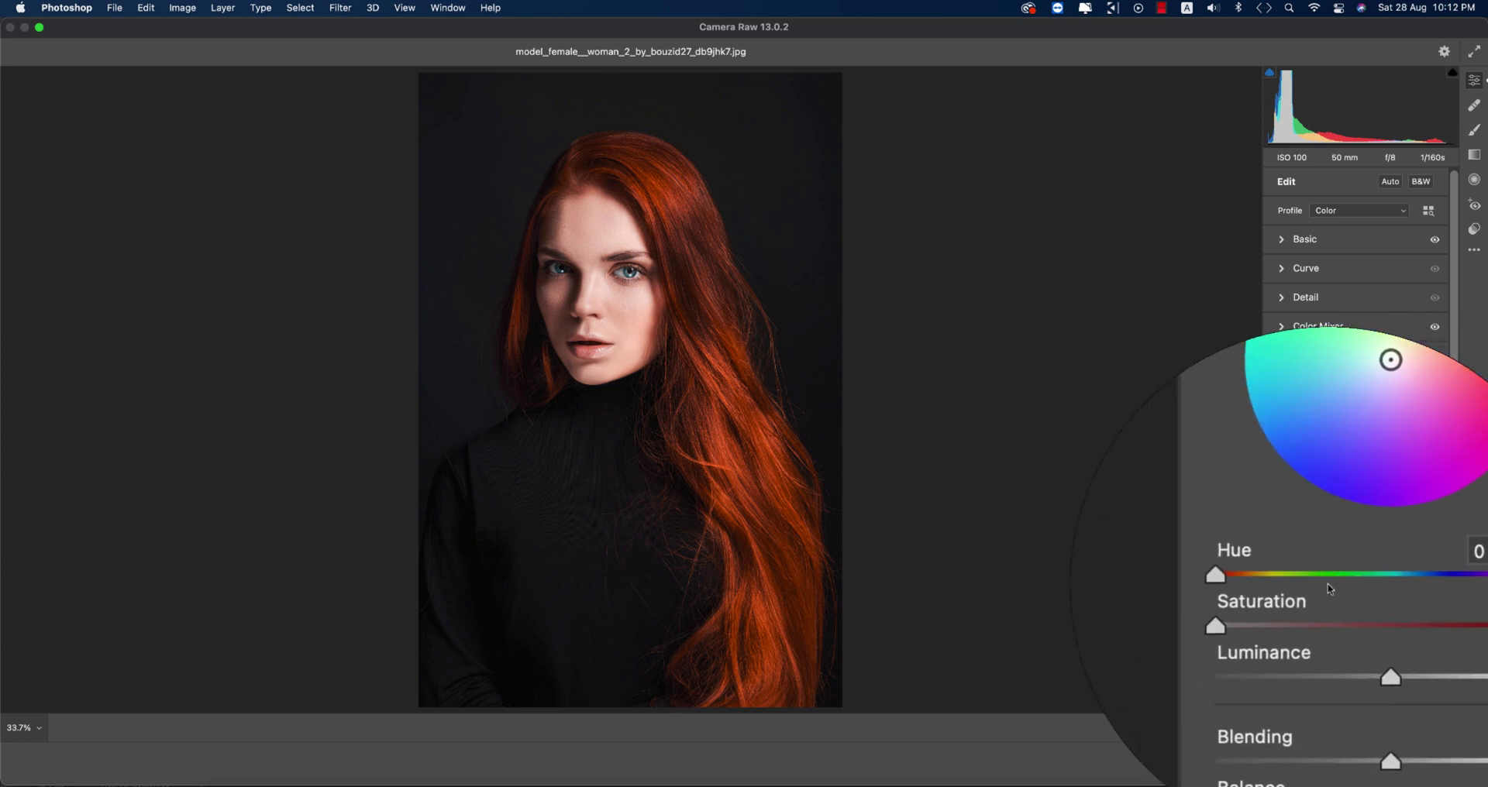
left_click_drag(1296, 609, 1326, 587)
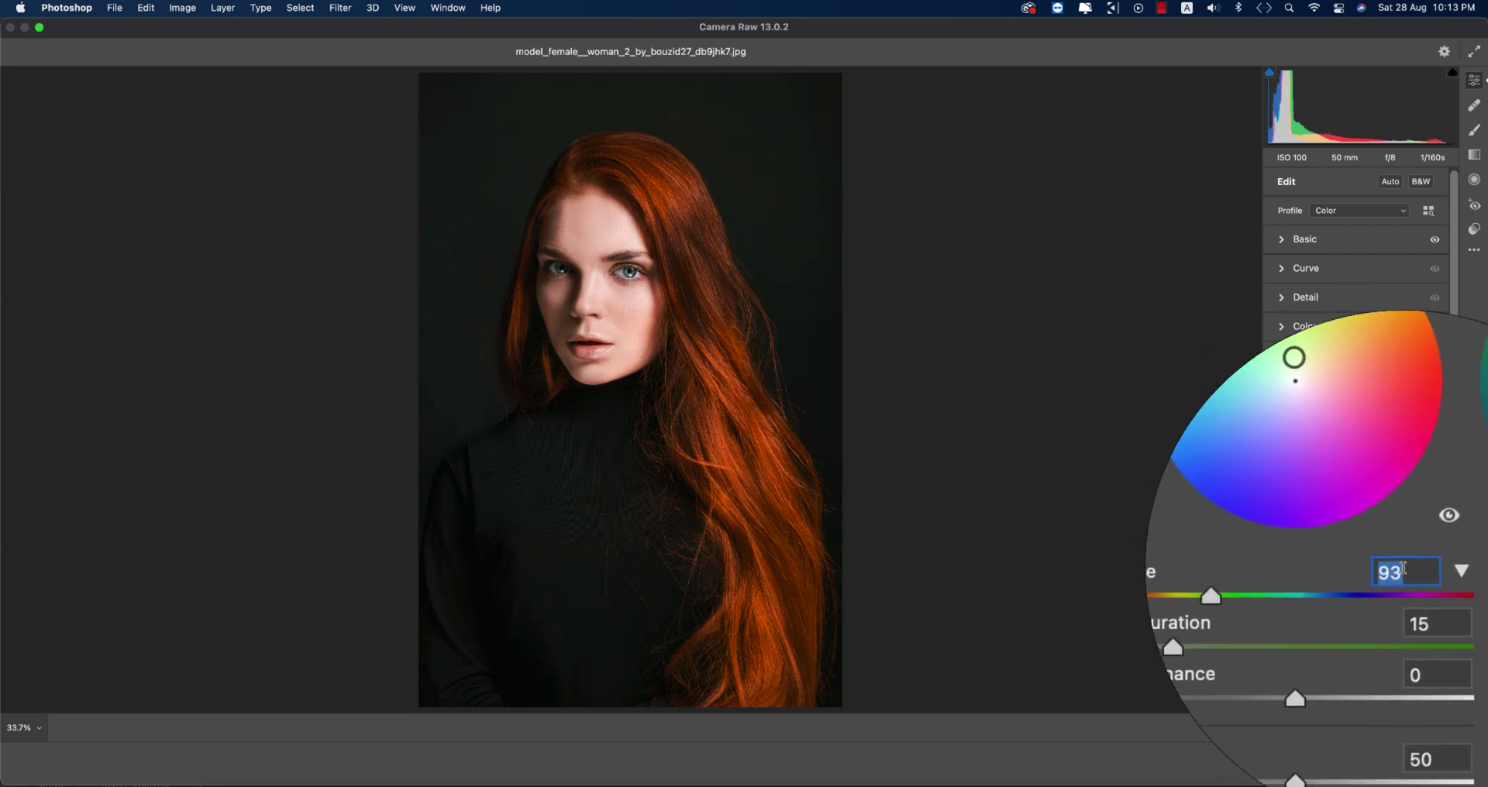
Step: Tint other tonal ranges at hue 93/saturation 15 and hue 221/saturation 12
left_click(1369, 379)
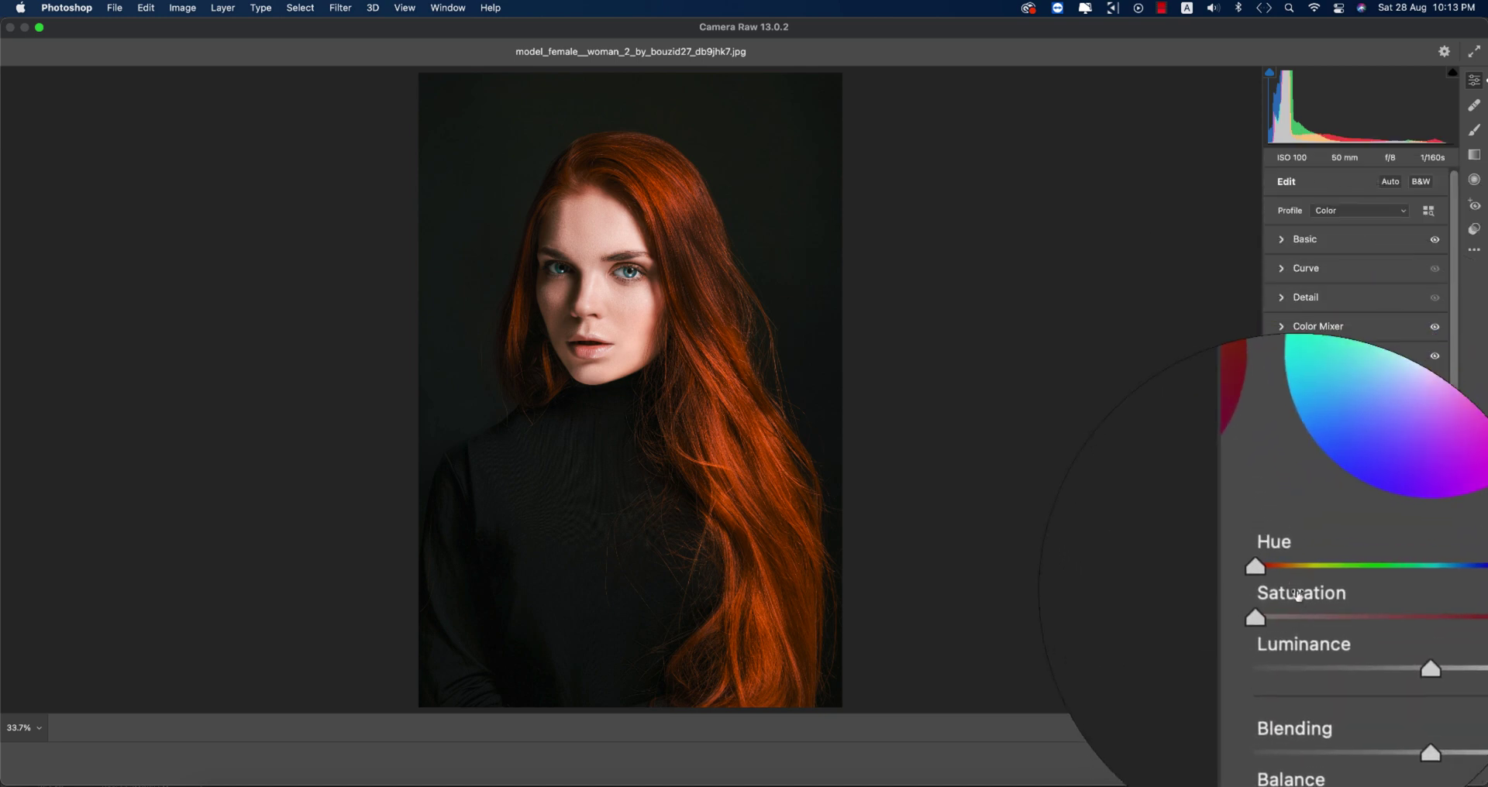
left_click(1302, 606)
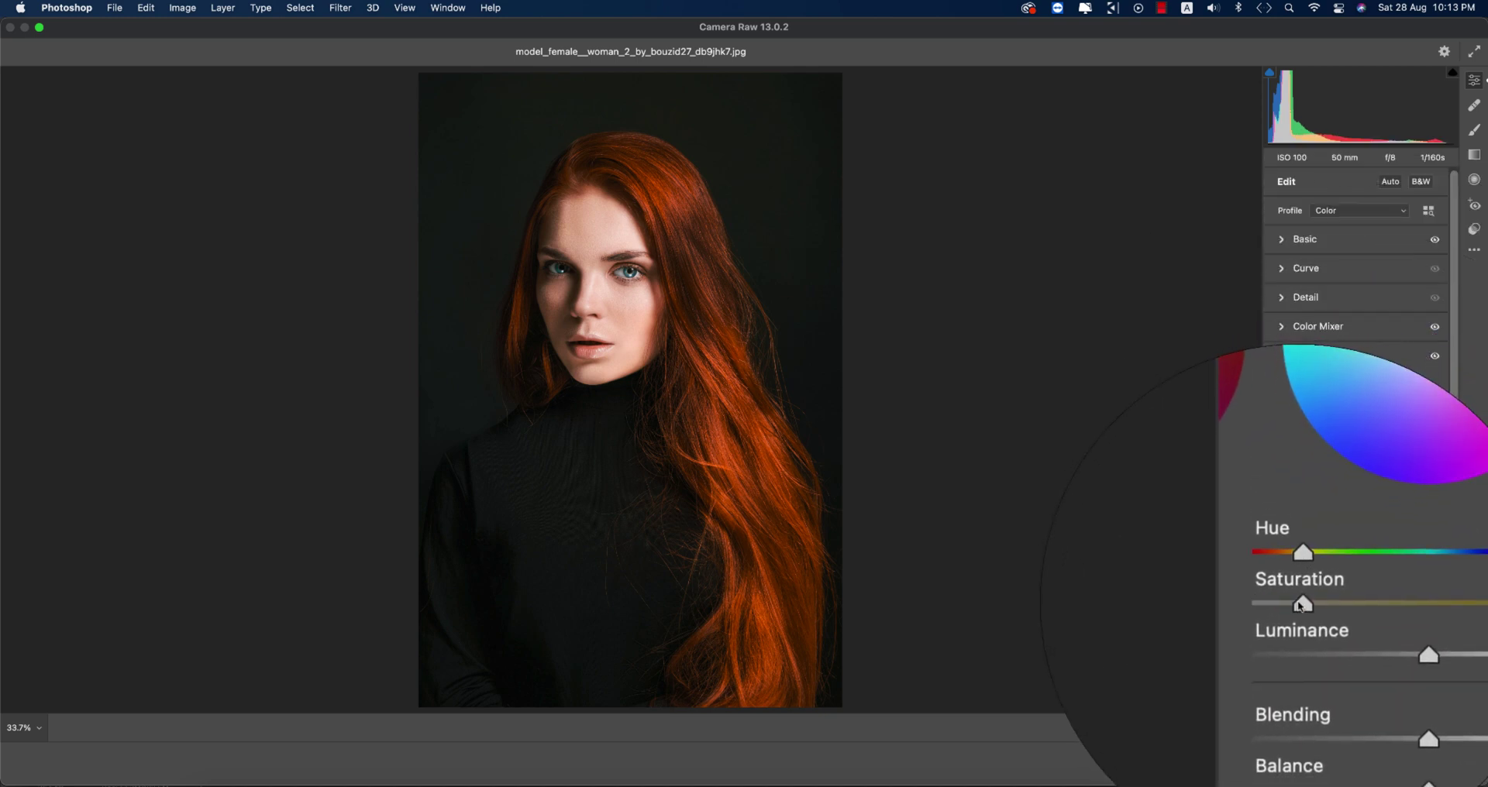
left_click(1395, 376)
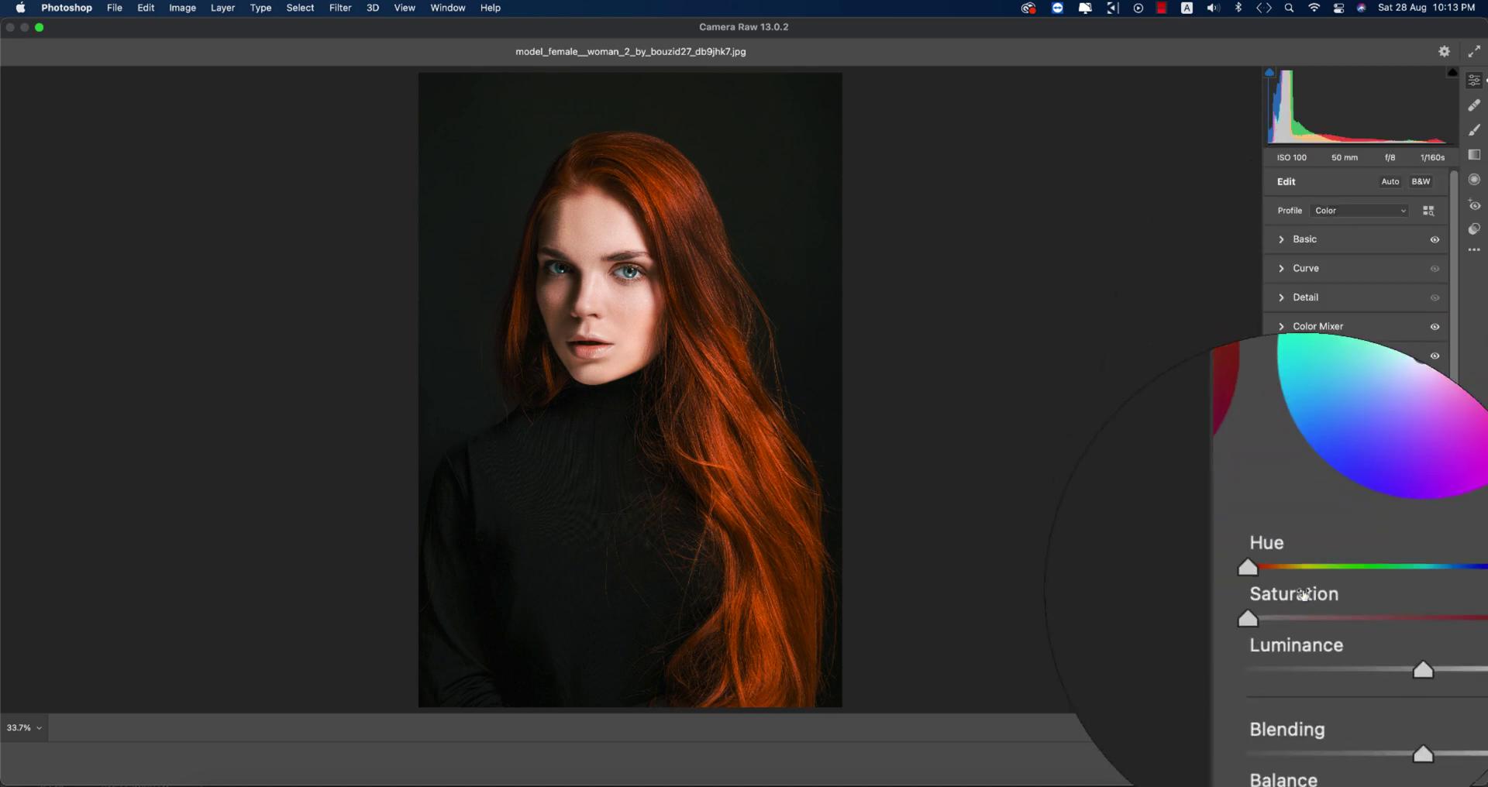
left_click(1301, 583)
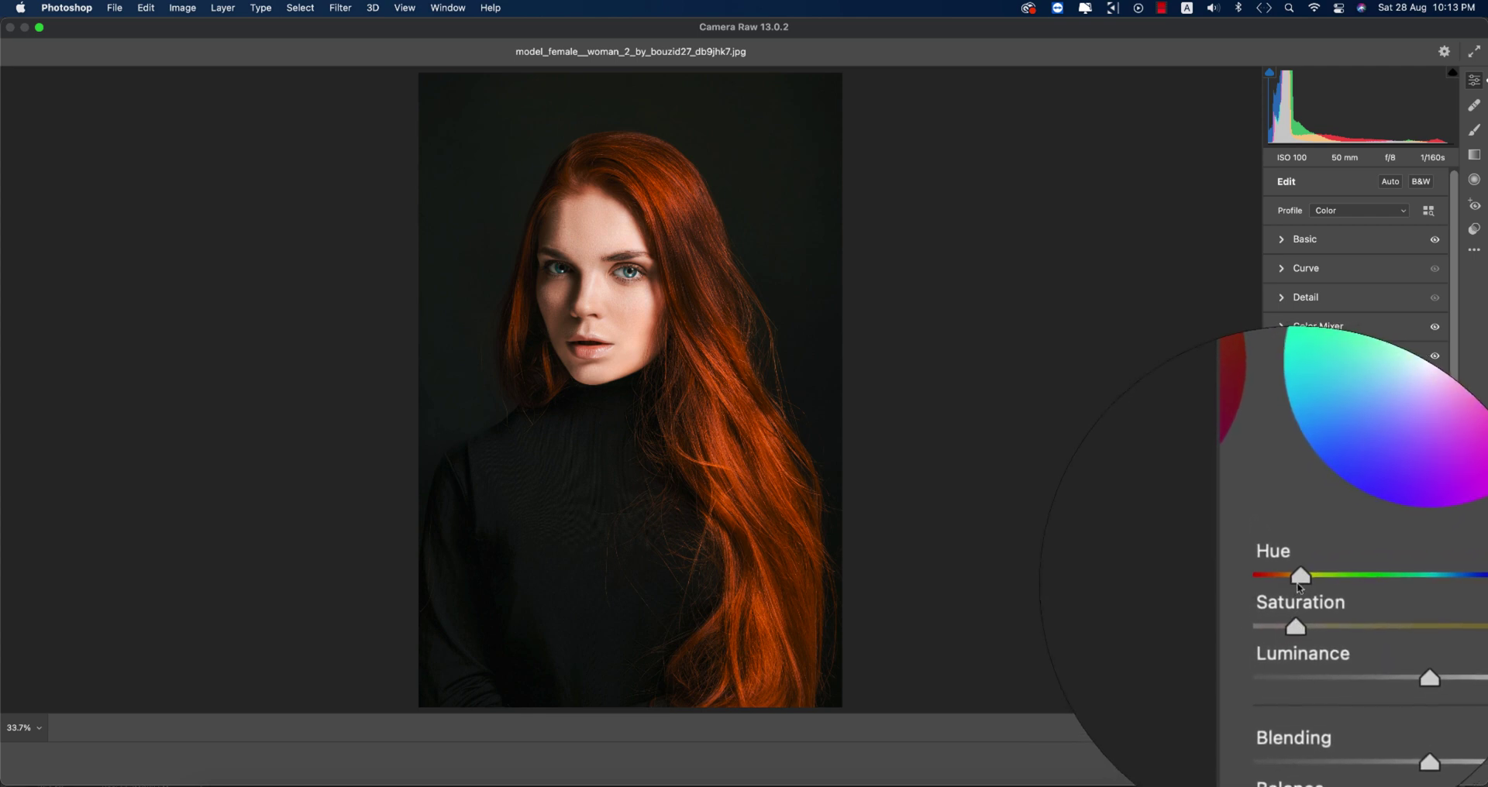
left_click_drag(1315, 583, 1368, 582)
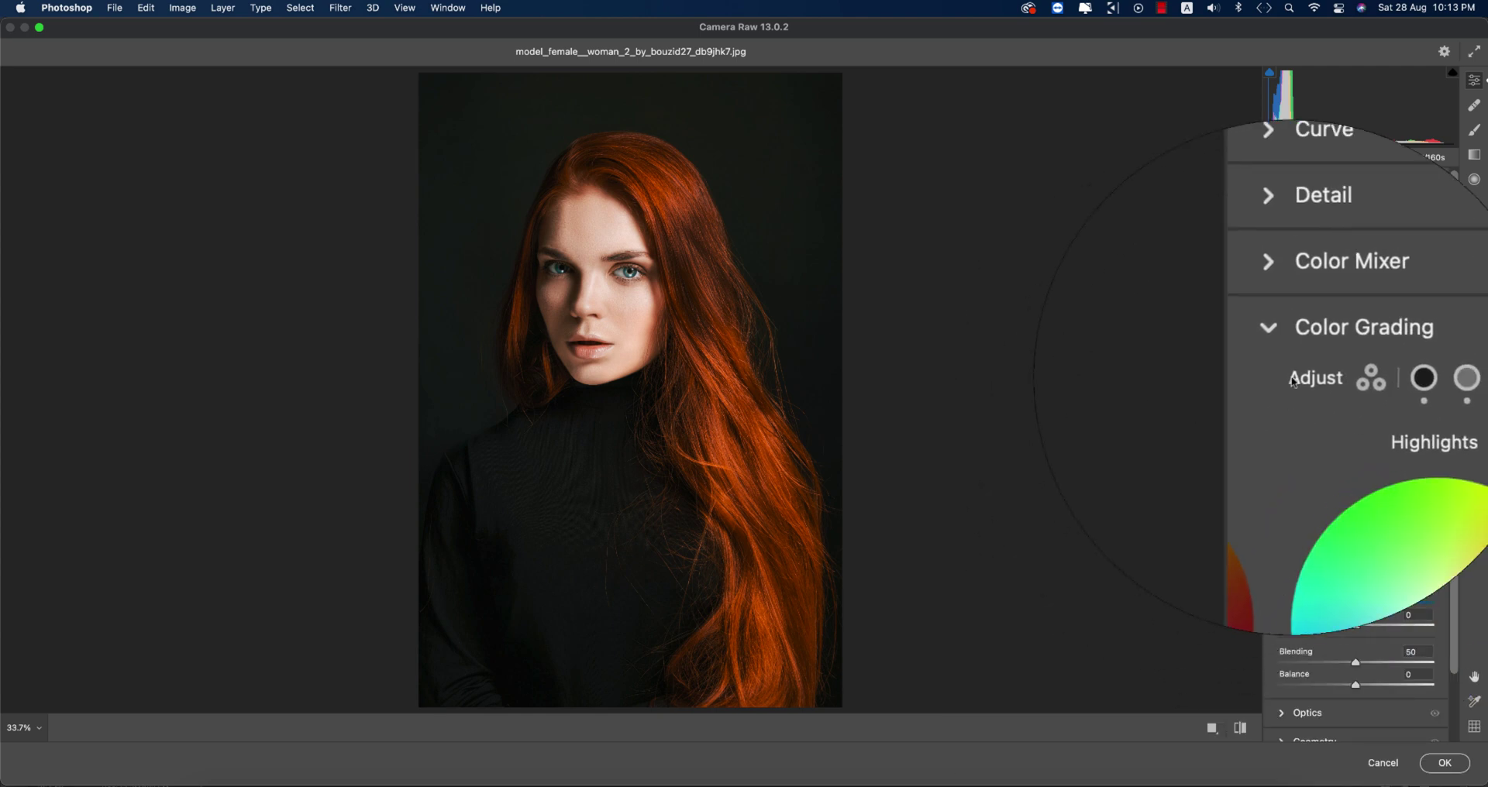
Step: Set Noise Reduction 21 and Color Noise Reduction 22, comparing the grade against default settings
left_click(1286, 358)
left_click(1294, 299)
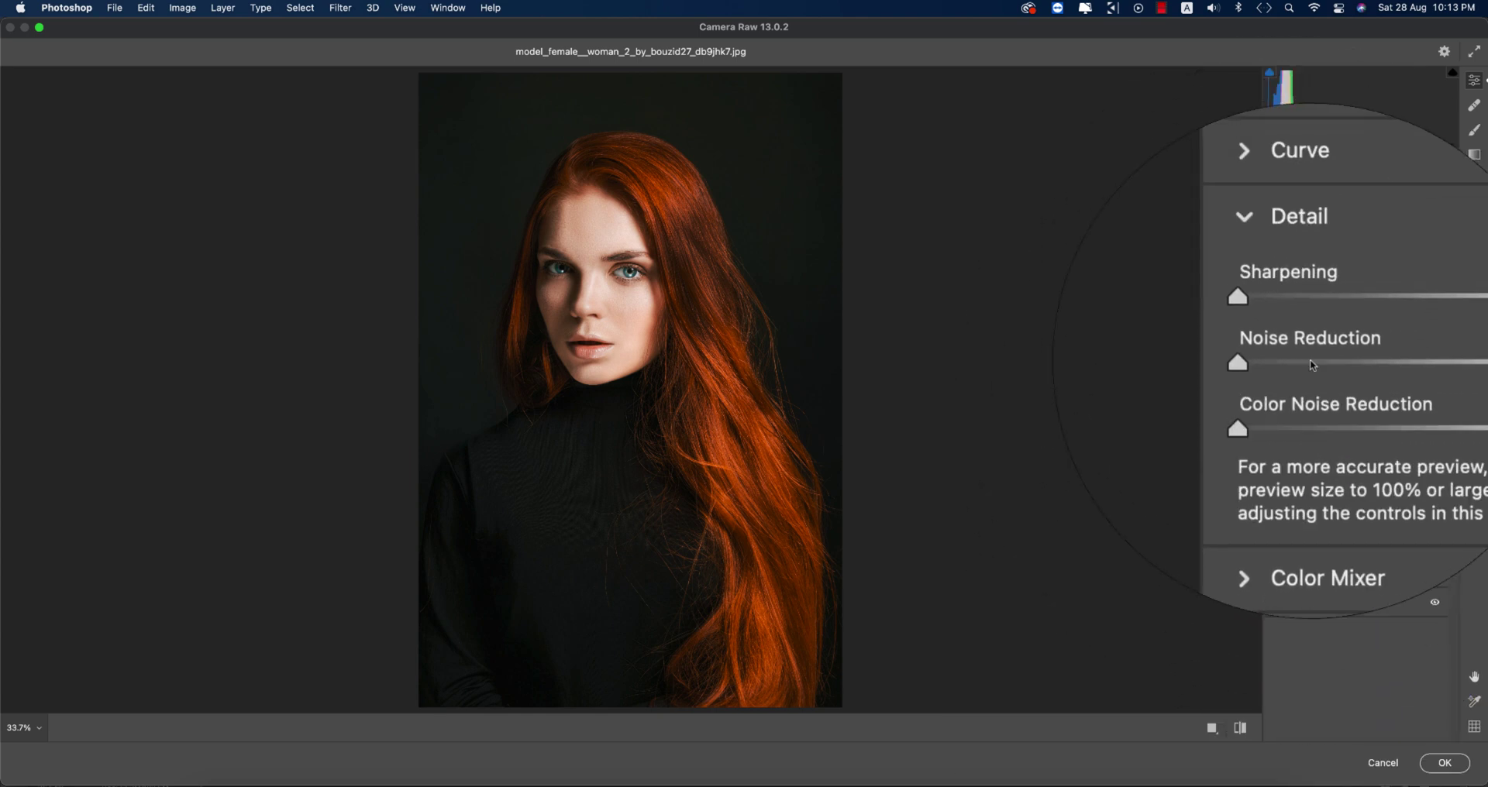
left_click(1310, 360)
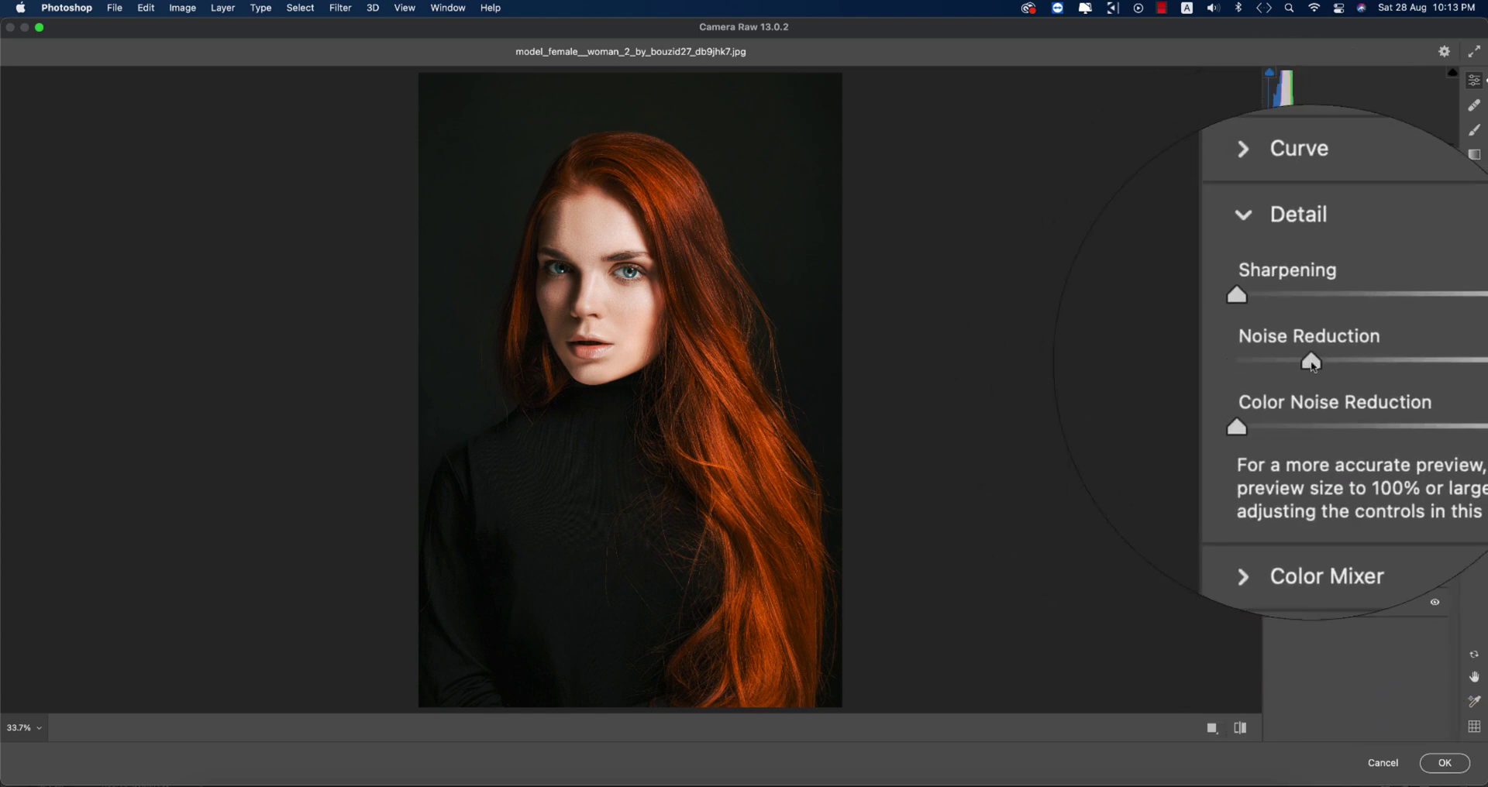
left_click(1311, 392)
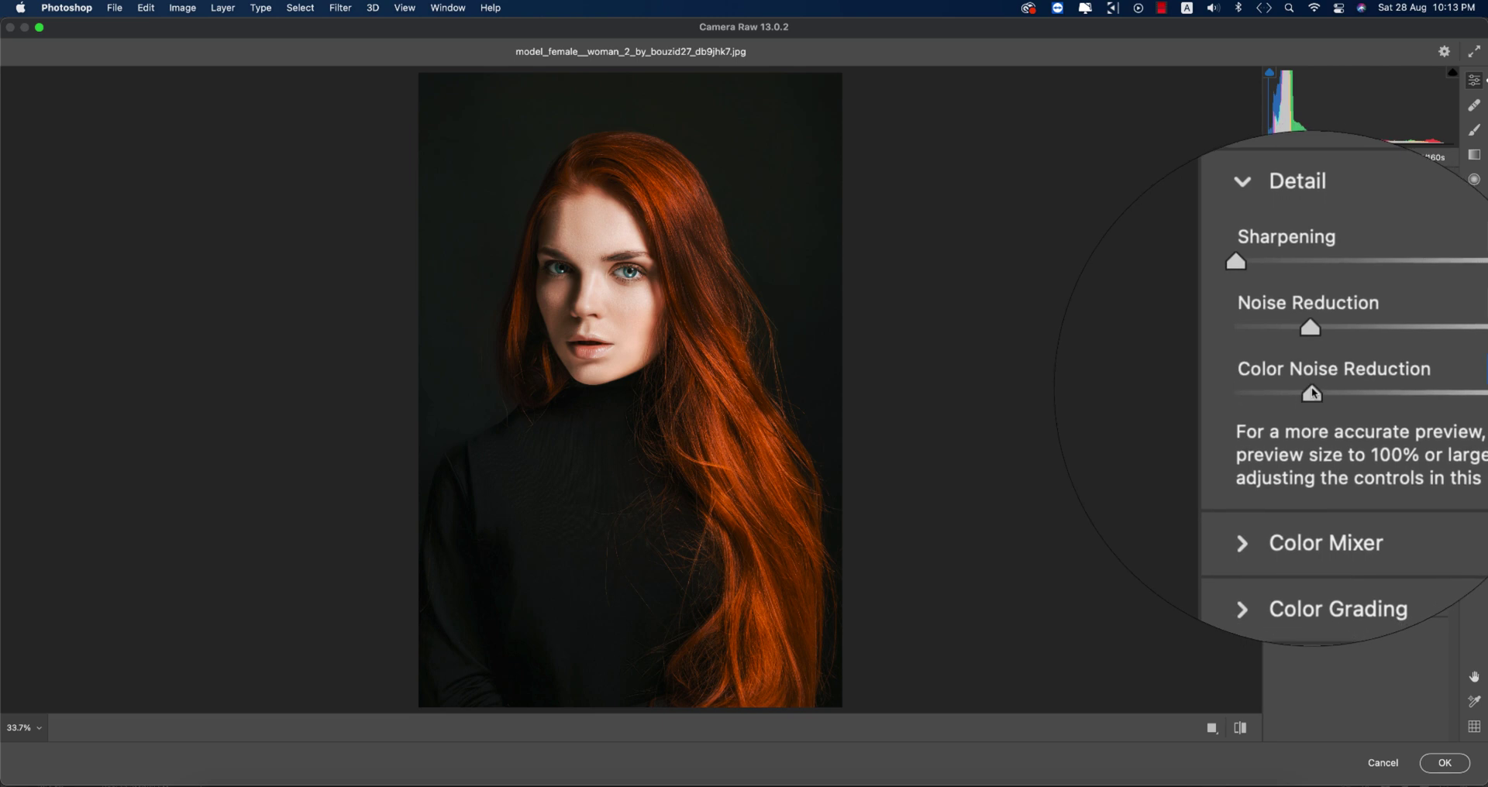
left_click(1243, 727)
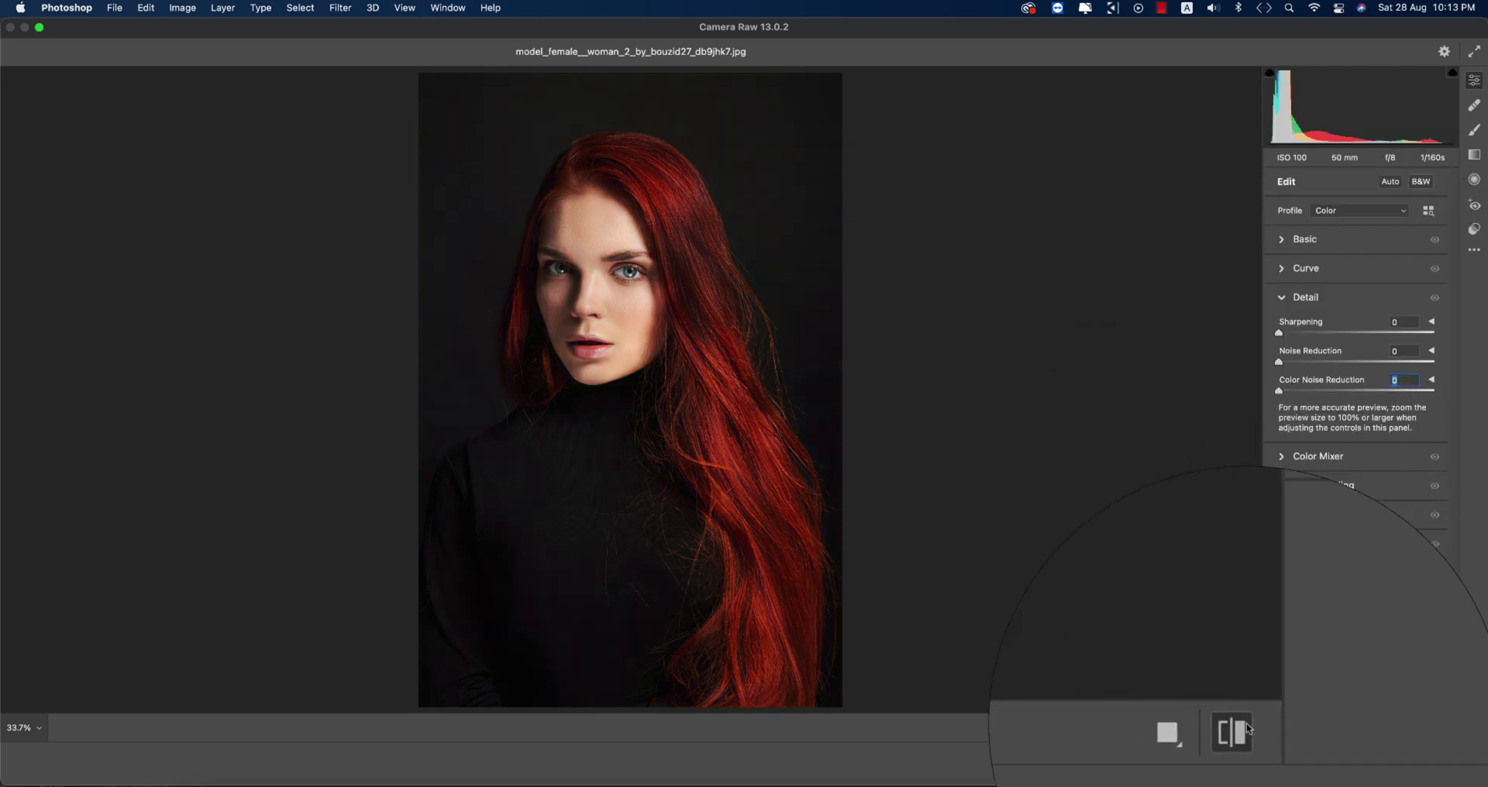
left_click(1246, 729)
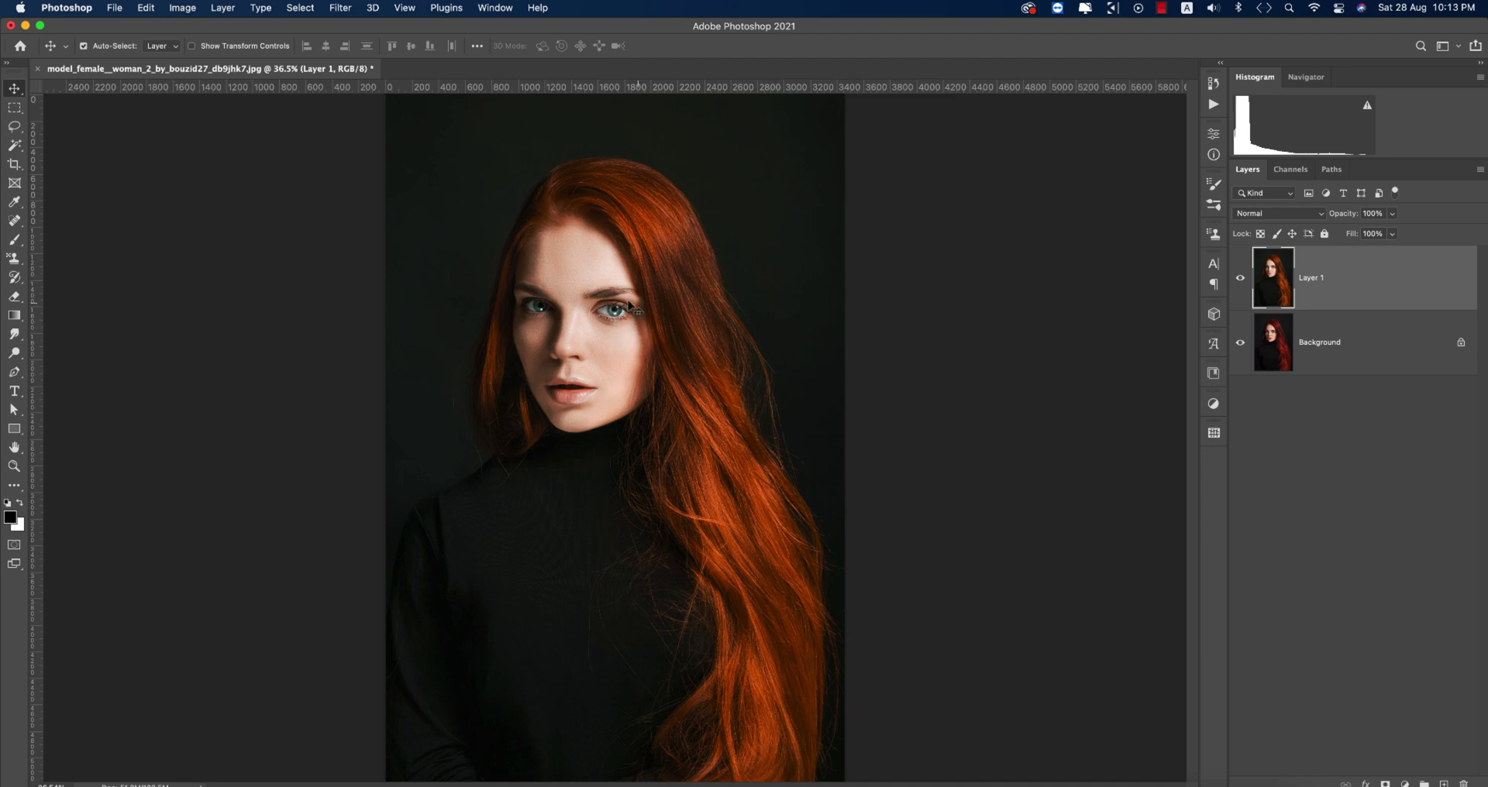
Step: Compare Layer 1 against the original, then place the pexels-asm-arif-8539330 gradient image embedded
left_click(1241, 281)
left_click(1241, 281)
left_click(113, 8)
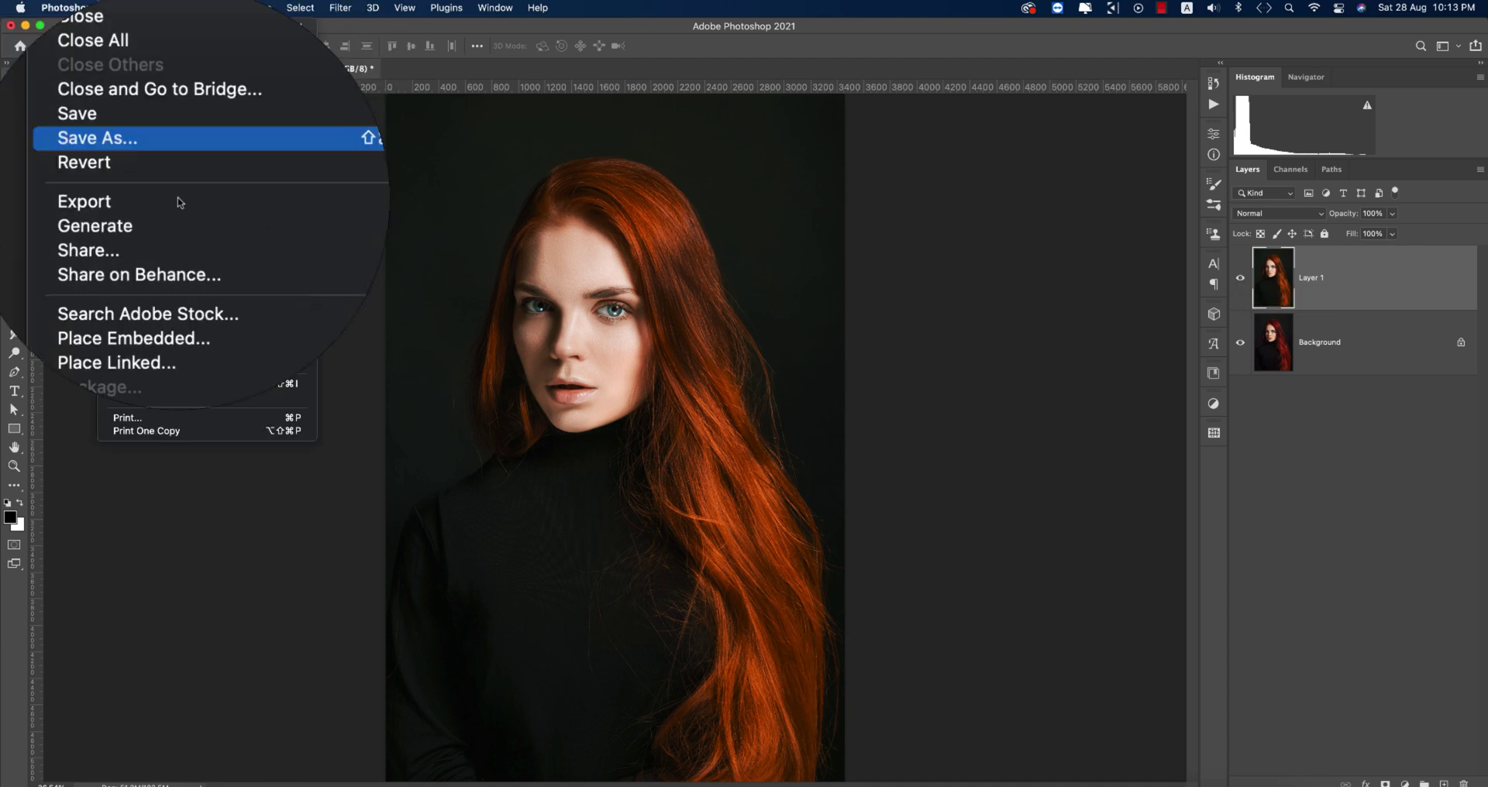
left_click(135, 277)
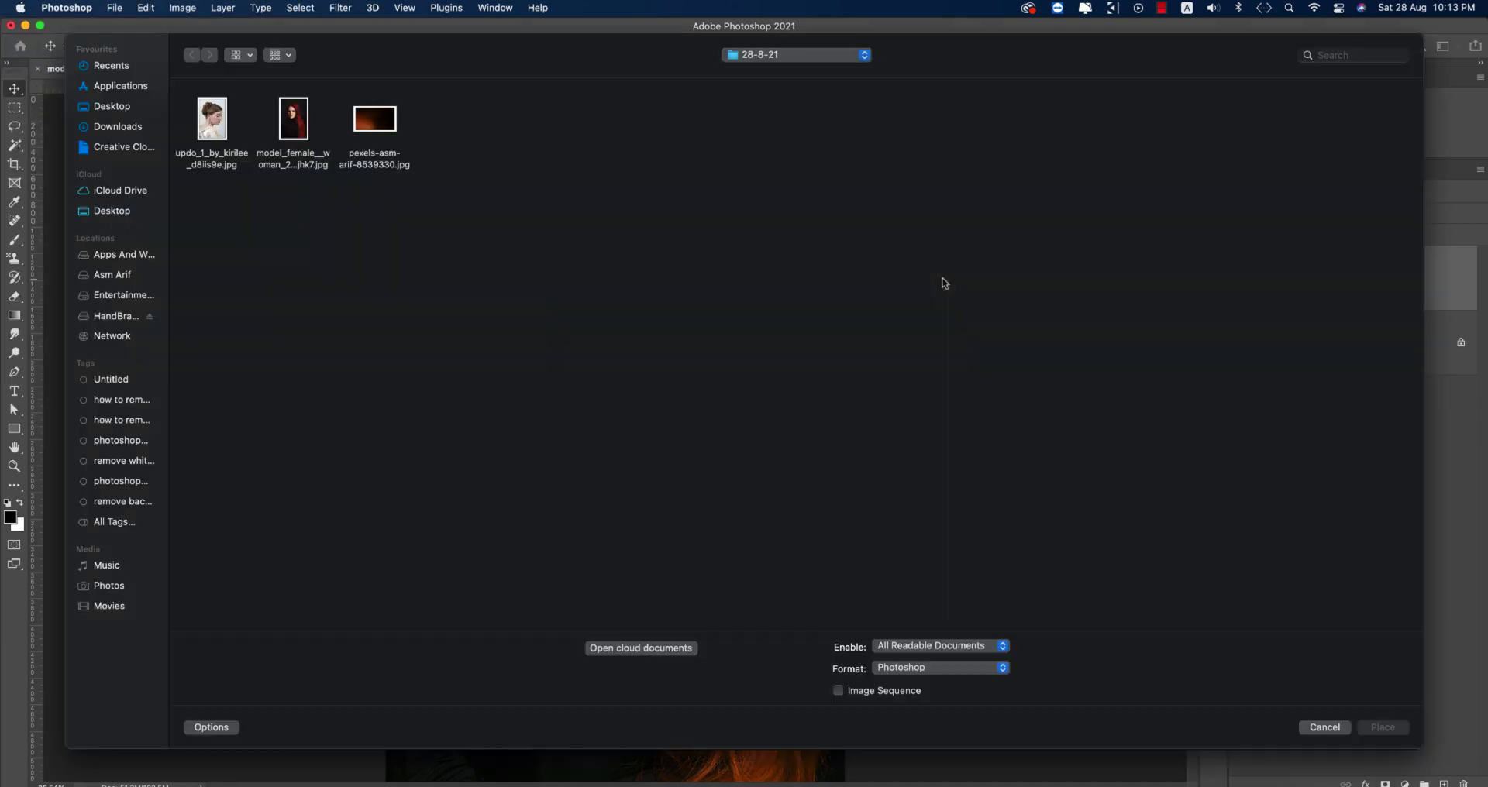
double_click(375, 120)
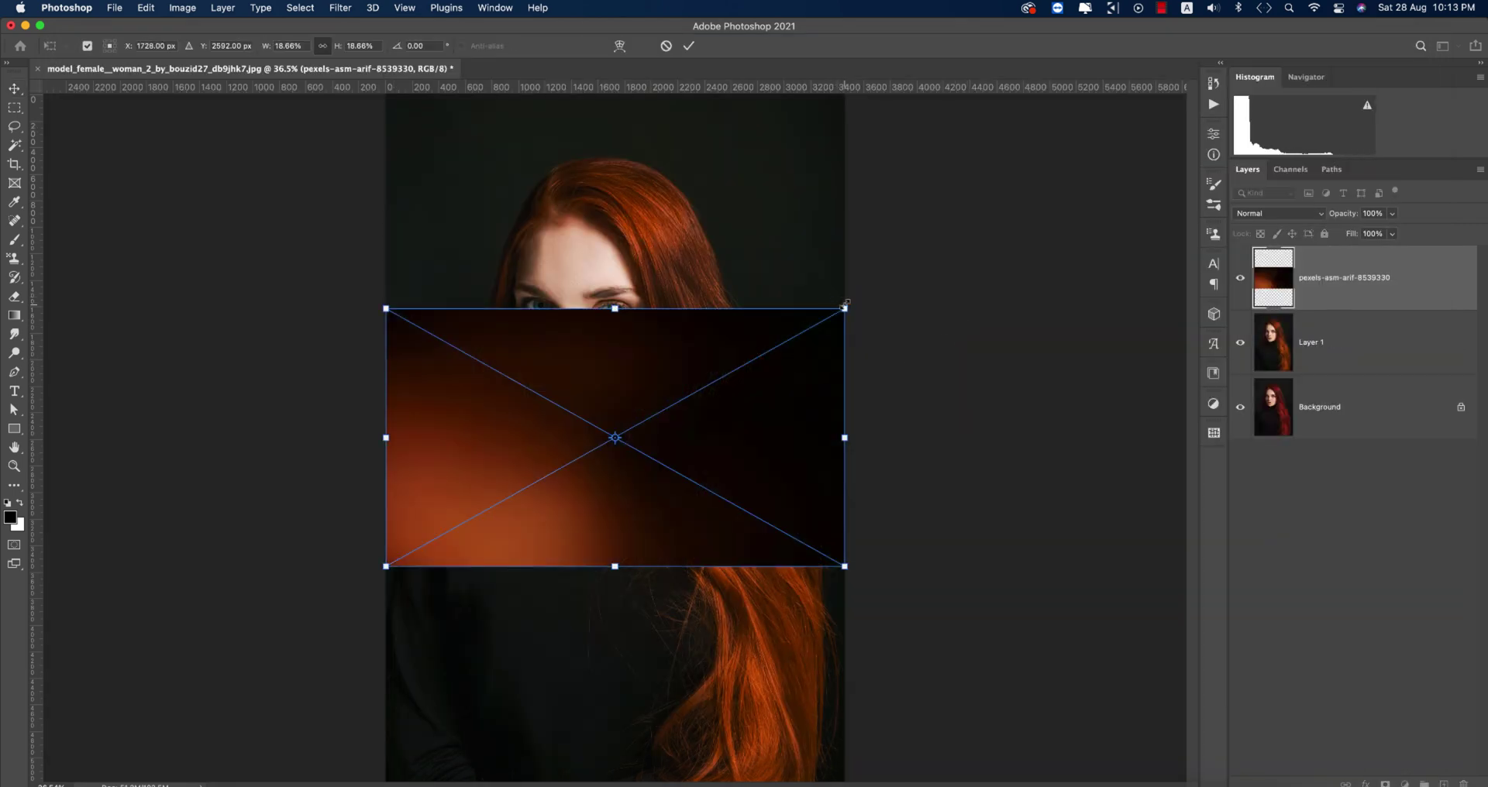
Step: Rotate the placed gradient 90° and scale it past the canvas edges to cover the portrait
left_click_drag(853, 305, 746, 668)
left_click(689, 46)
key("super+minus")
key("super+minus")
key("super+minus")
key("super+minus")
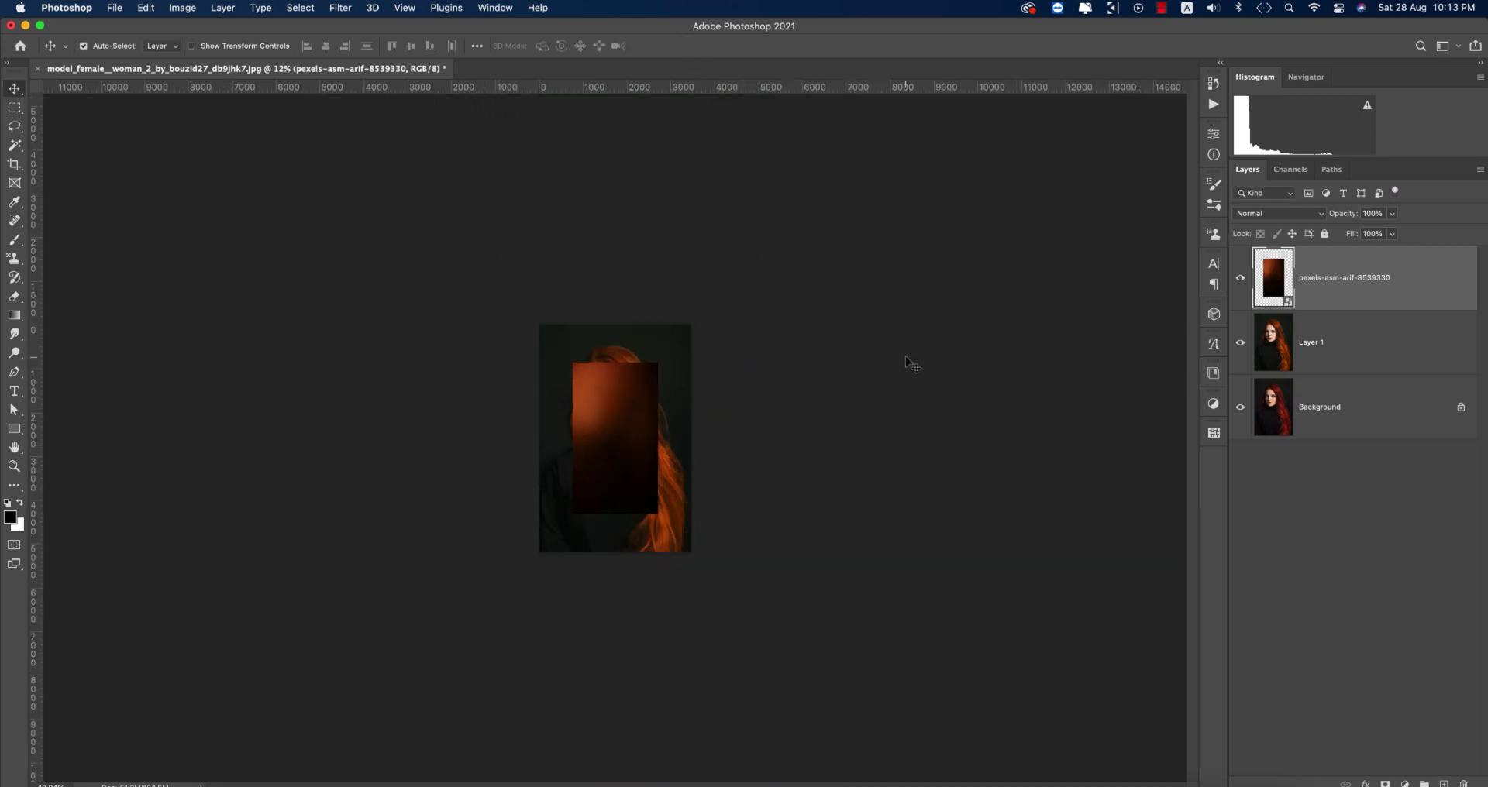
key("super+t")
left_click_drag(658, 438, 701, 419)
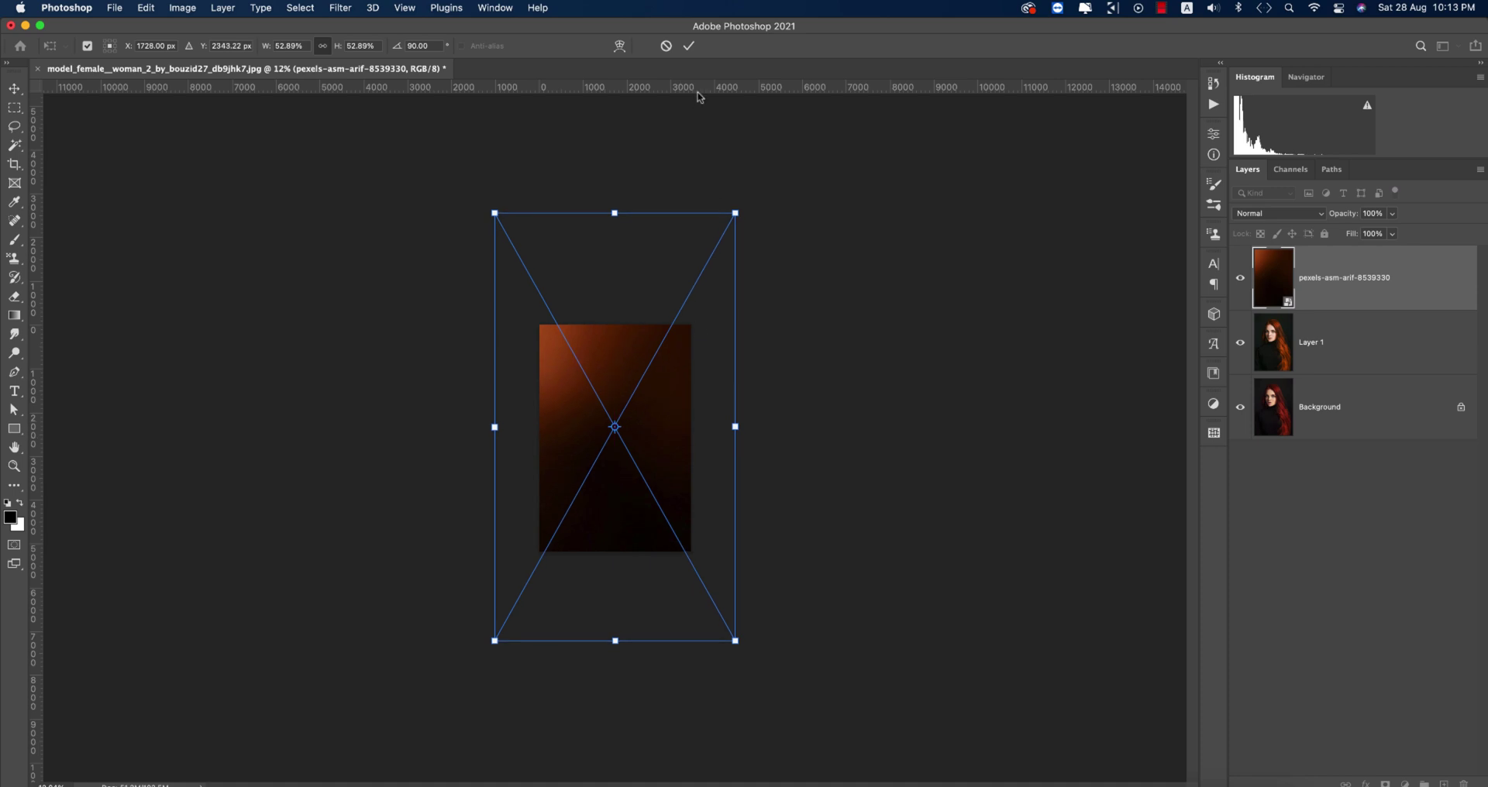
left_click(687, 47)
key("super+plus")
key("super+plus")
key("super+plus")
key("super+plus")
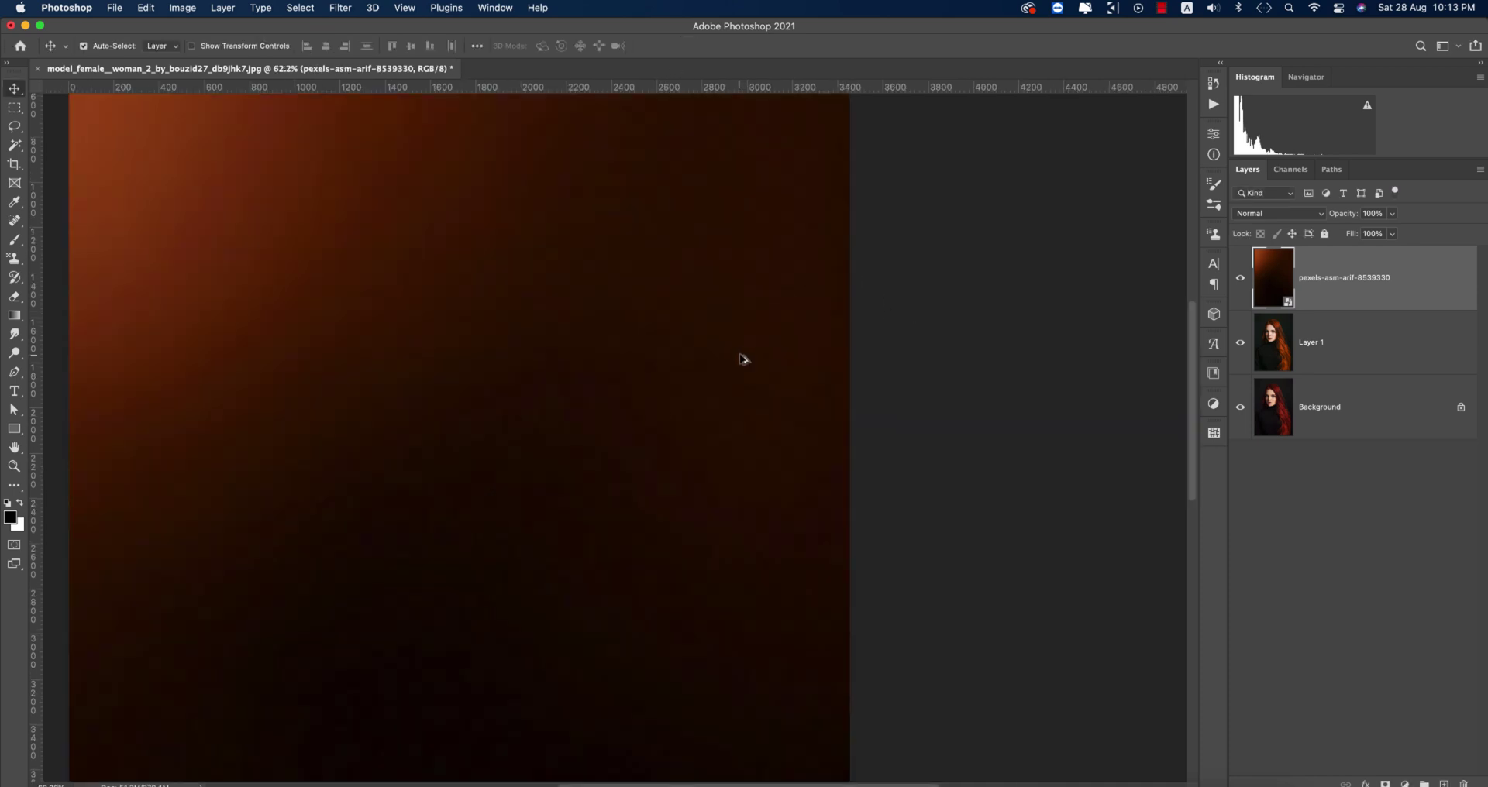
key("super+0")
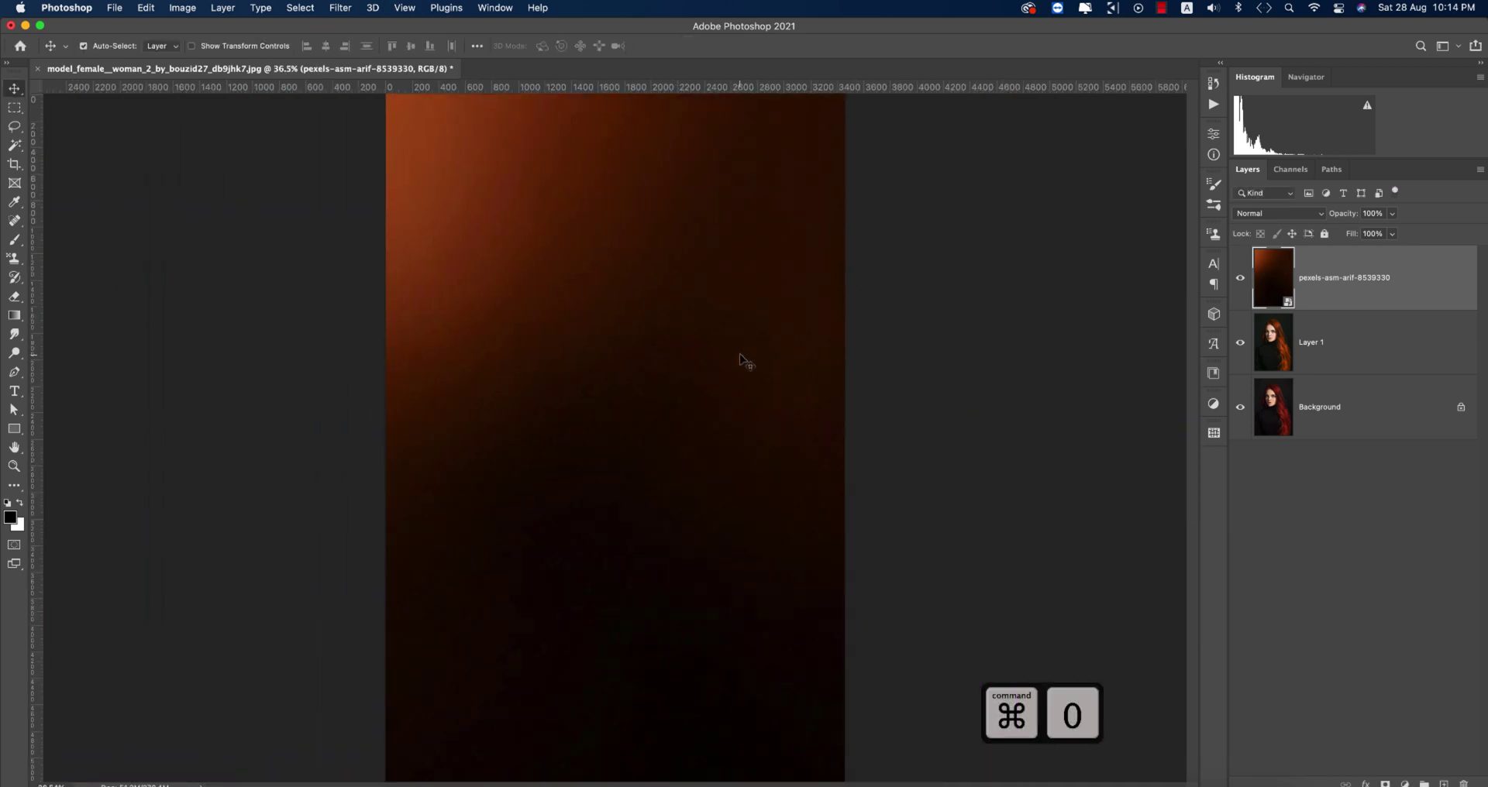
Step: Set the gradient layer's blend mode to Screen
left_click(1278, 214)
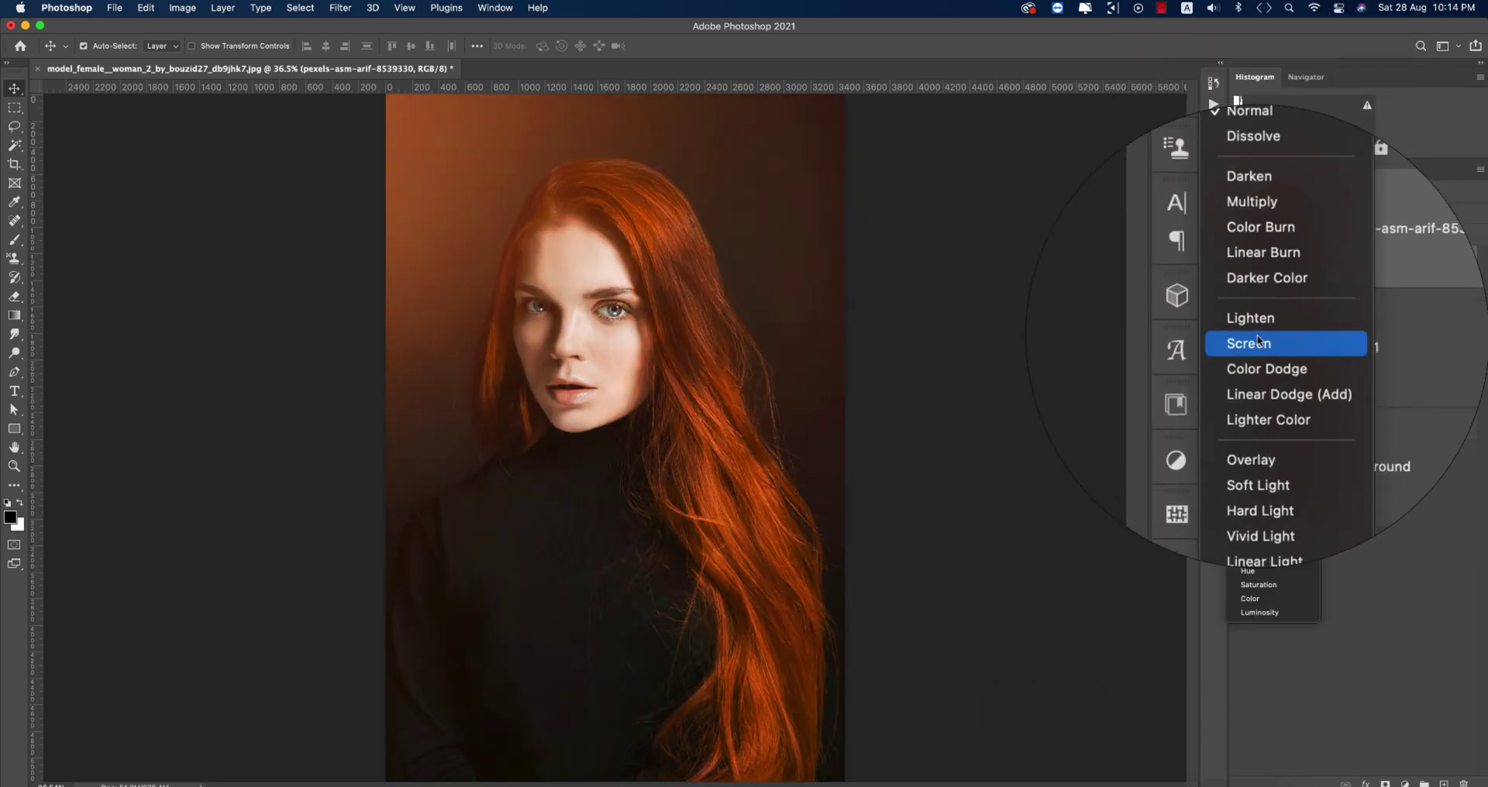
left_click(1258, 341)
scroll(1013, 436, "down", 3)
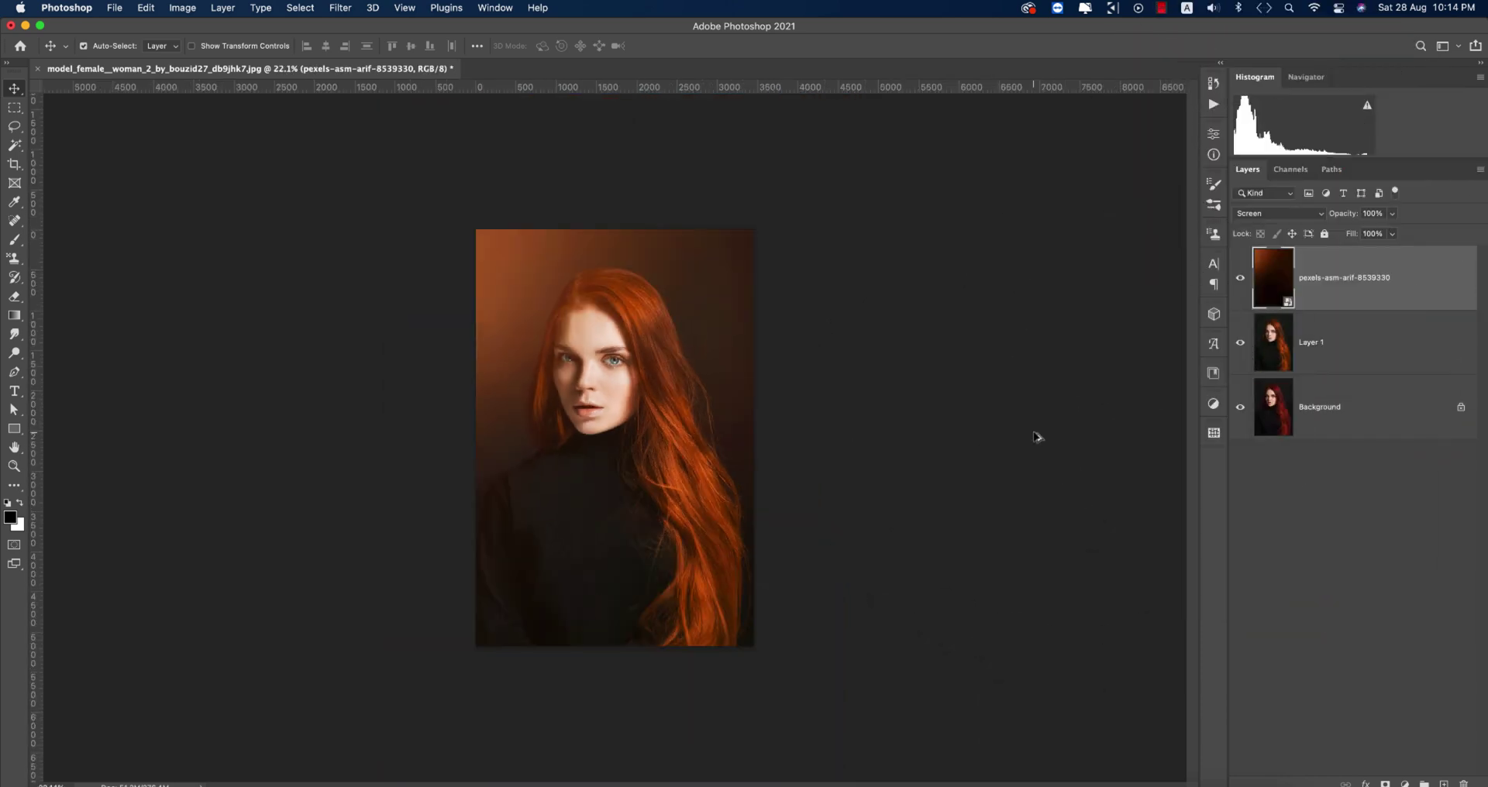
scroll(1014, 436, "up", 2)
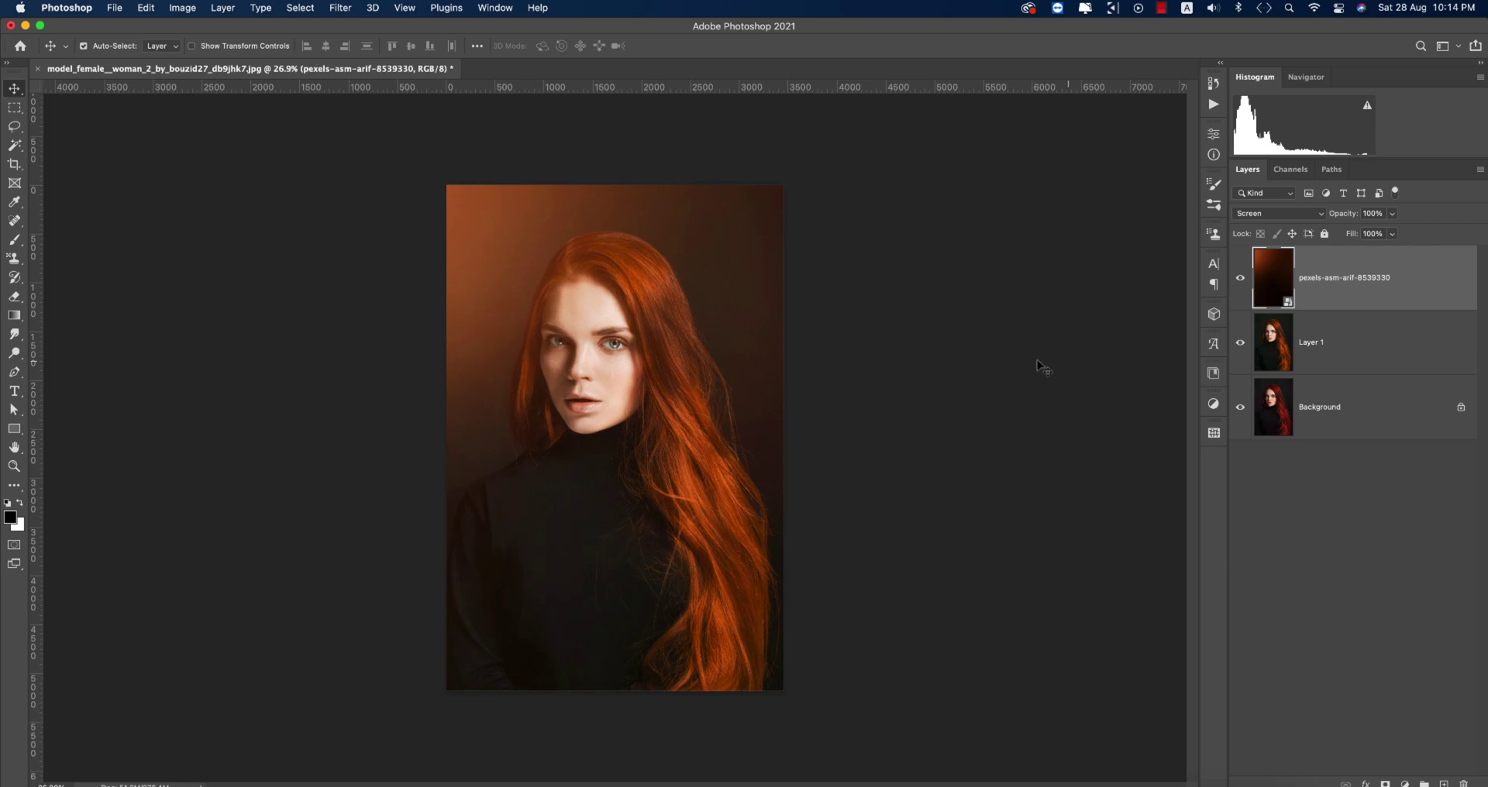
Step: Move the gradient up, rotate it -90° and shift it down beside the woman
left_click_drag(691, 356, 685, 254)
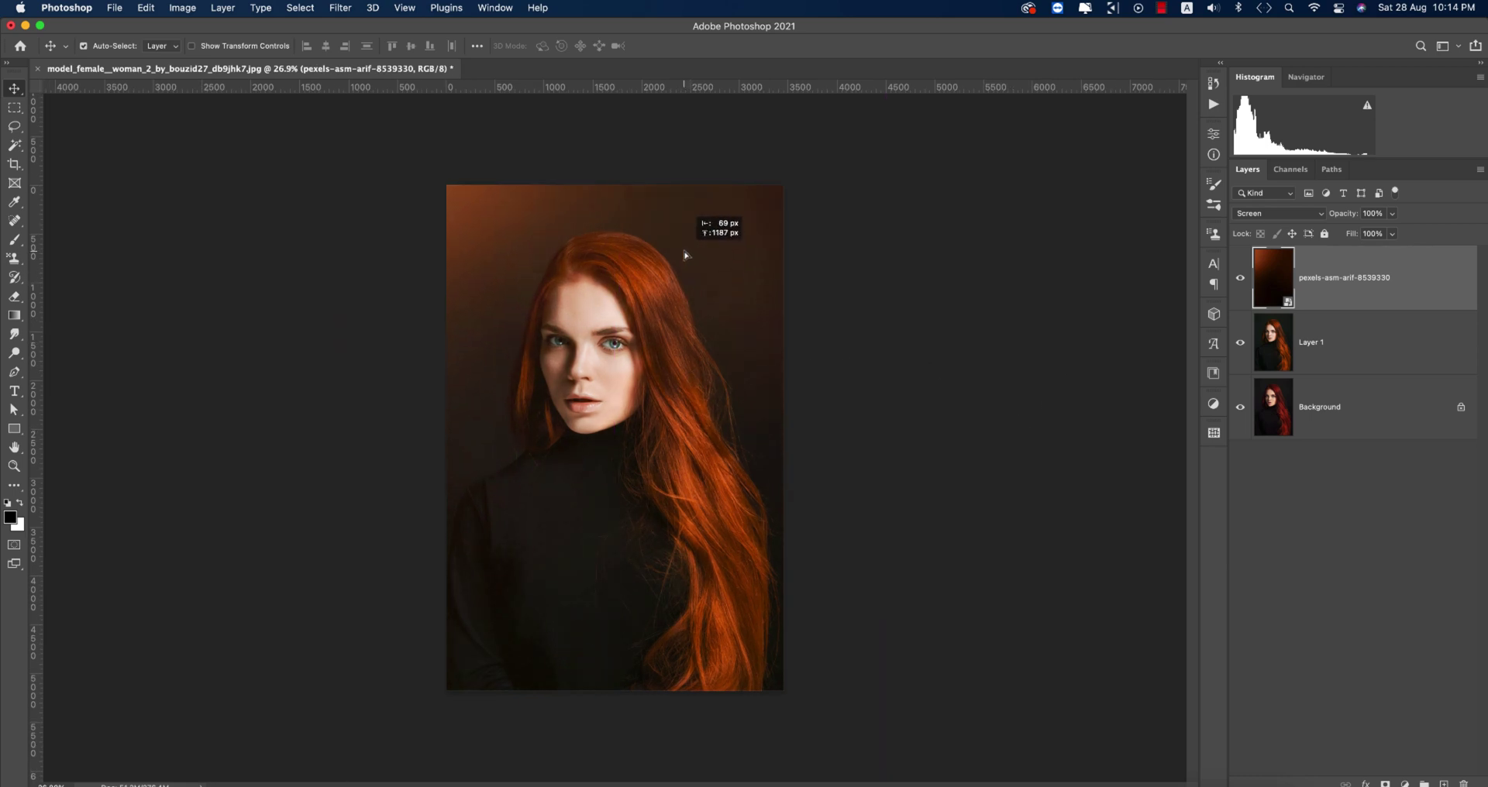
key("super+t")
left_click_drag(915, 349, 775, 132)
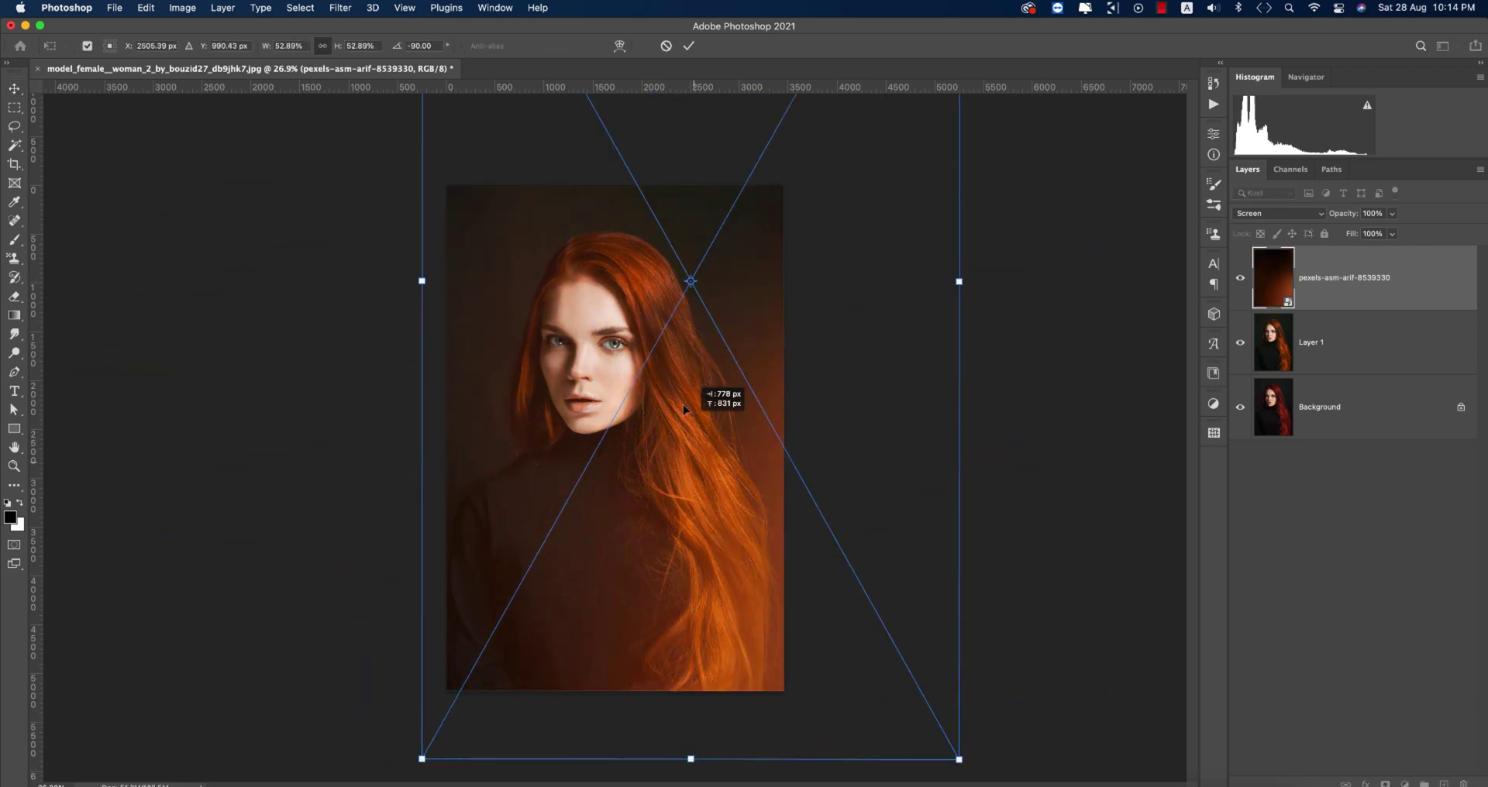
left_click_drag(677, 426, 682, 616)
key("Return")
Step: Rasterize the gradient layer and soften it with a 48.7-pixel Gaussian blur
right_click(1333, 277)
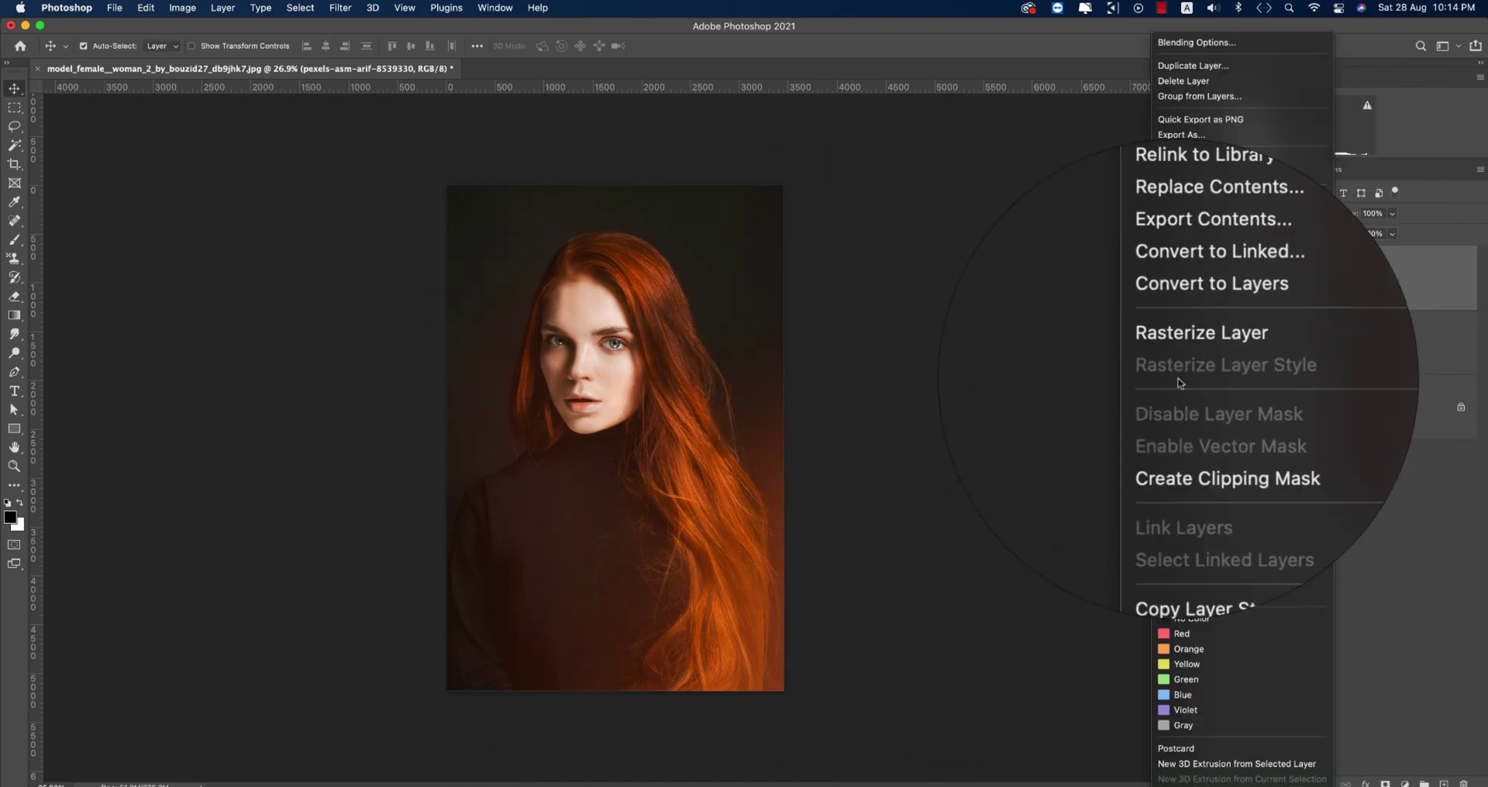
left_click(1176, 358)
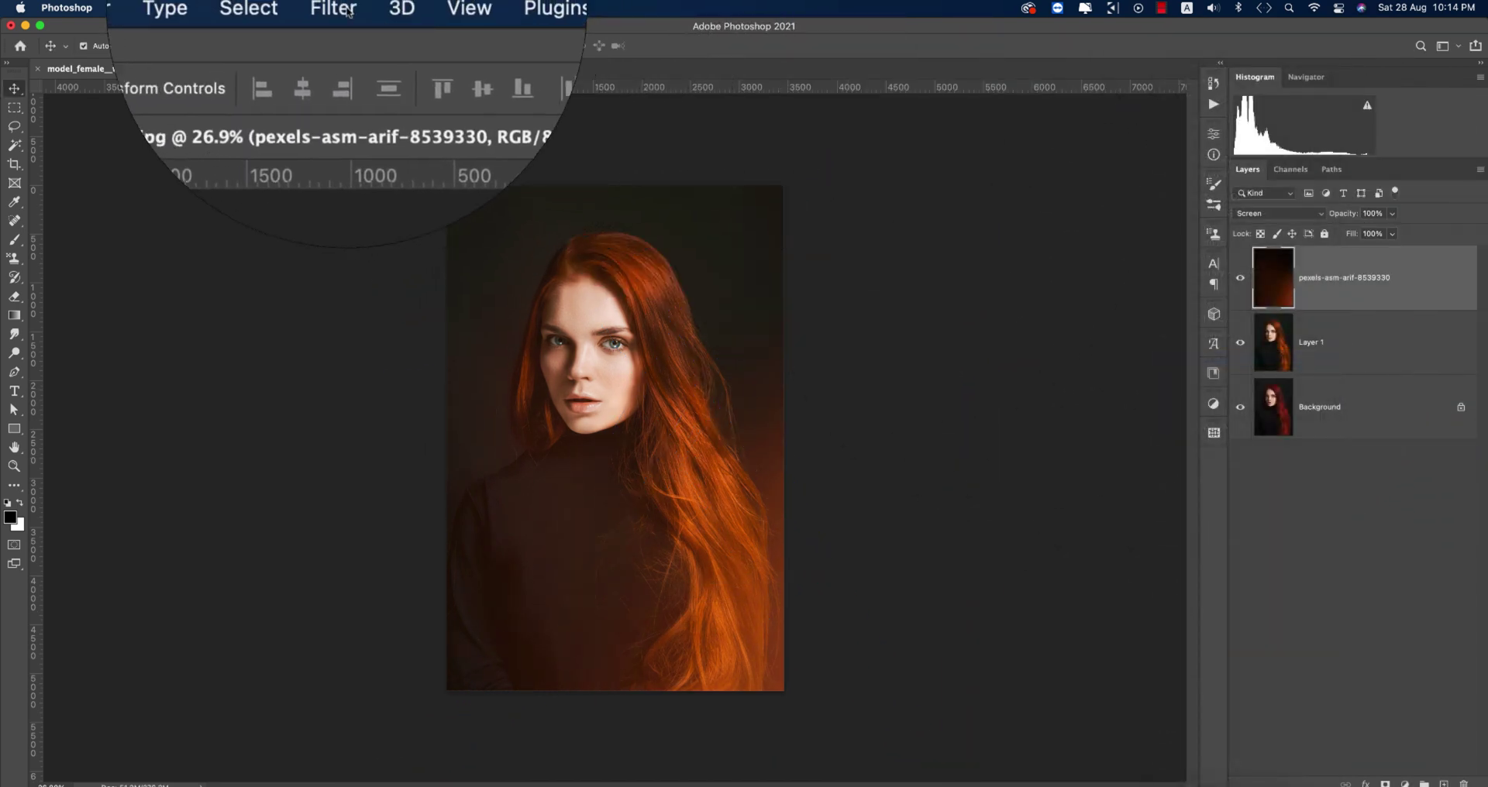
left_click(341, 8)
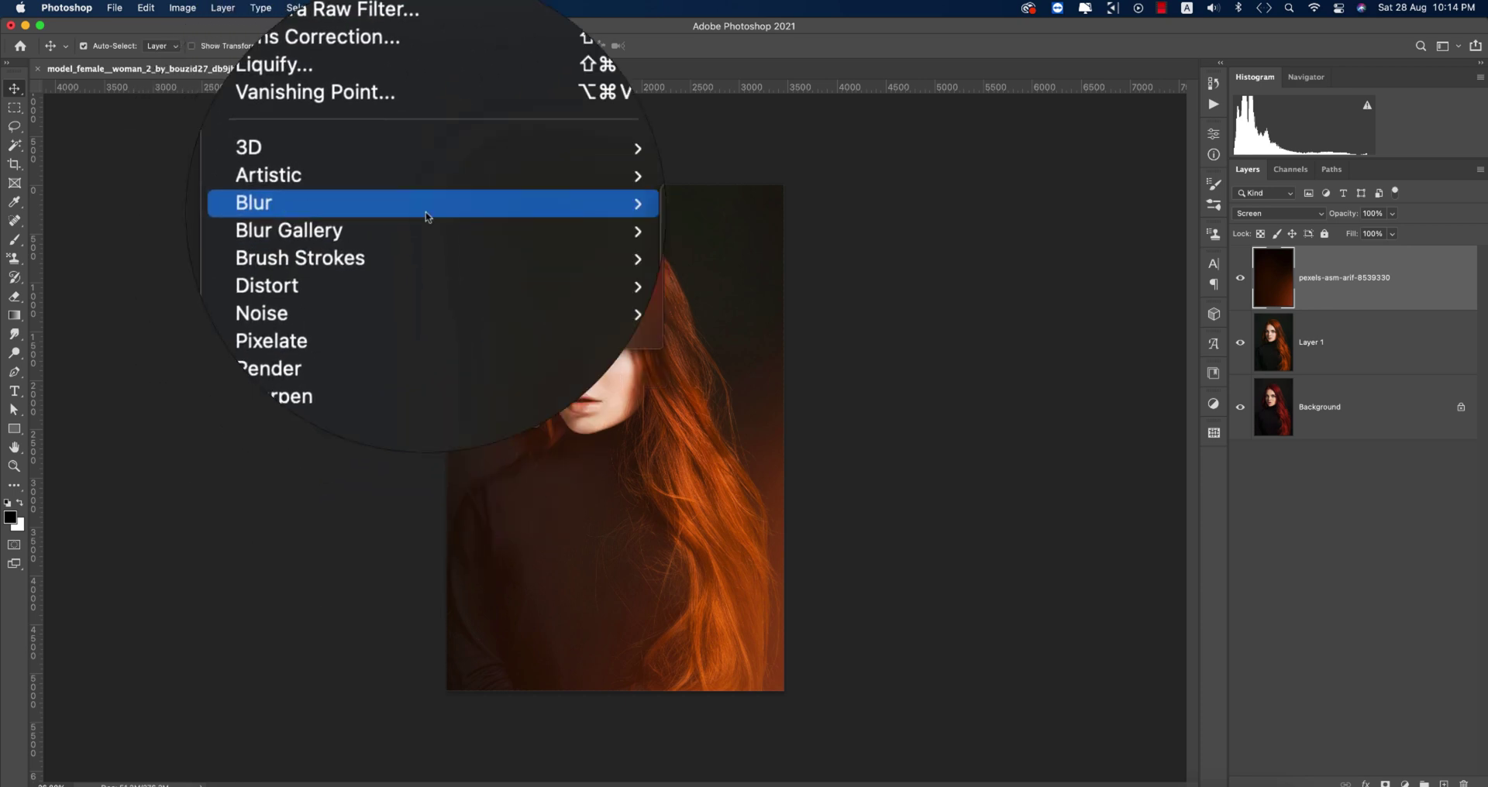
mouse_move(480, 207)
left_click(581, 256)
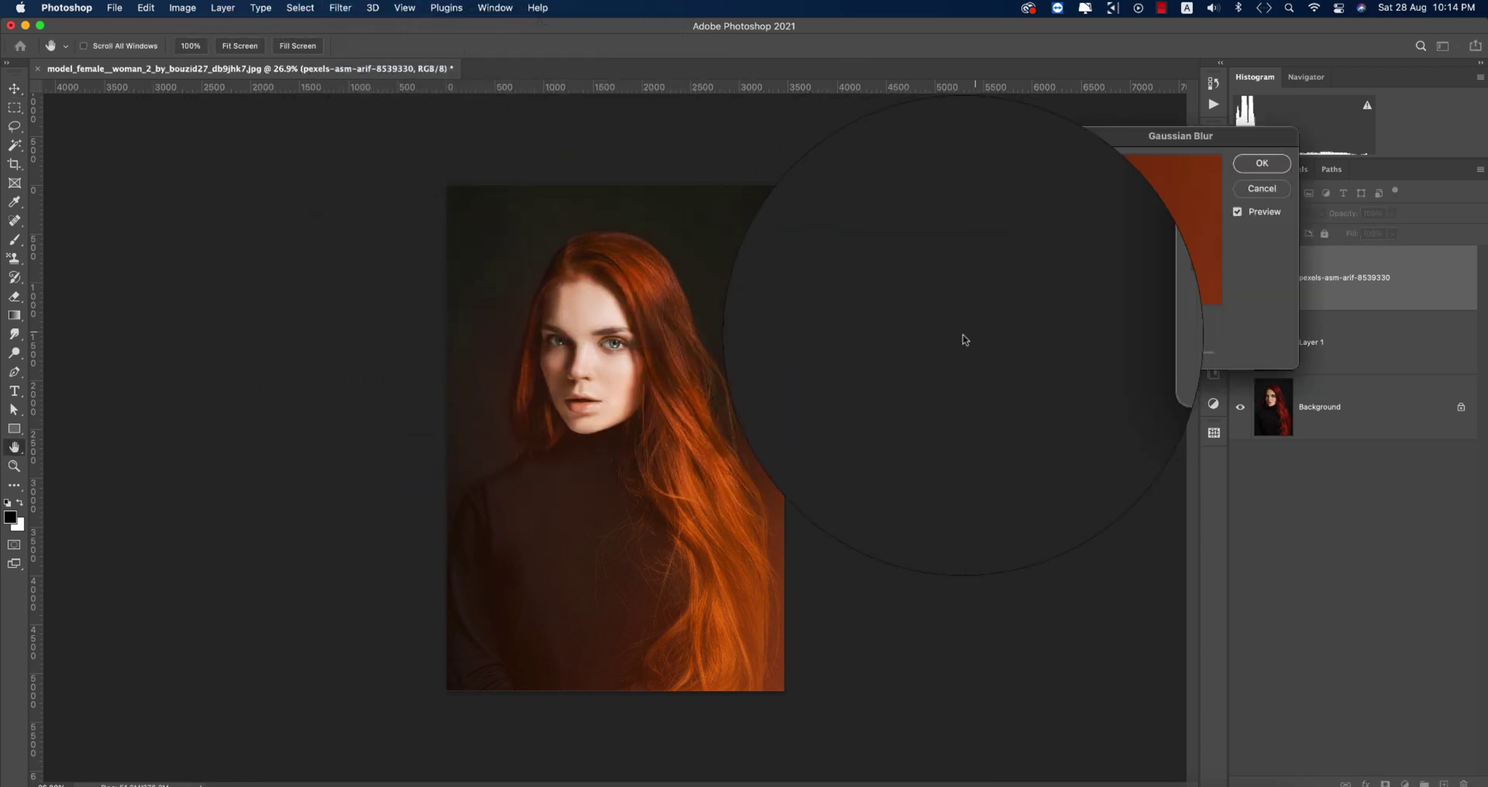
left_click_drag(1143, 353, 1153, 353)
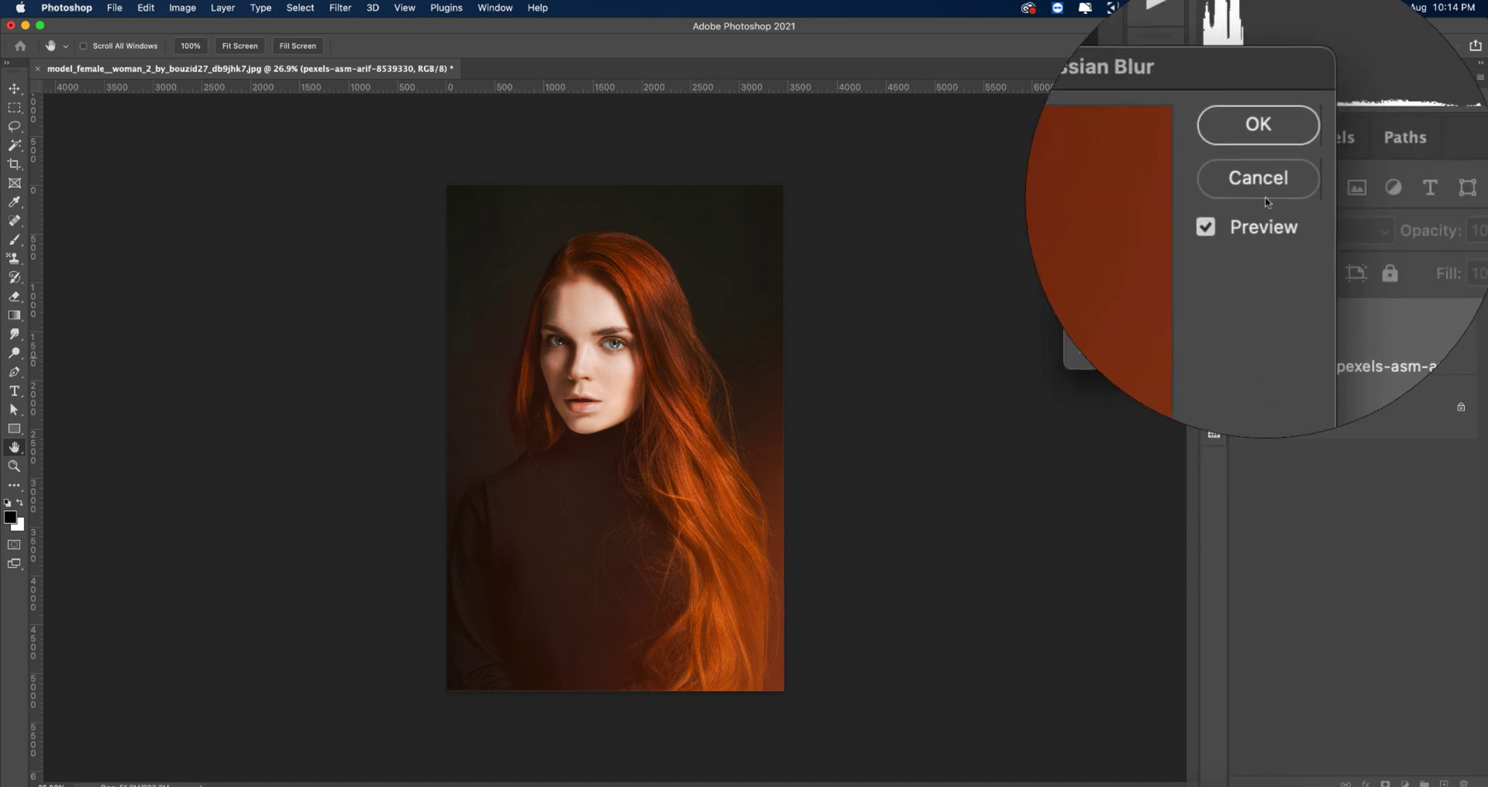
left_click(1262, 164)
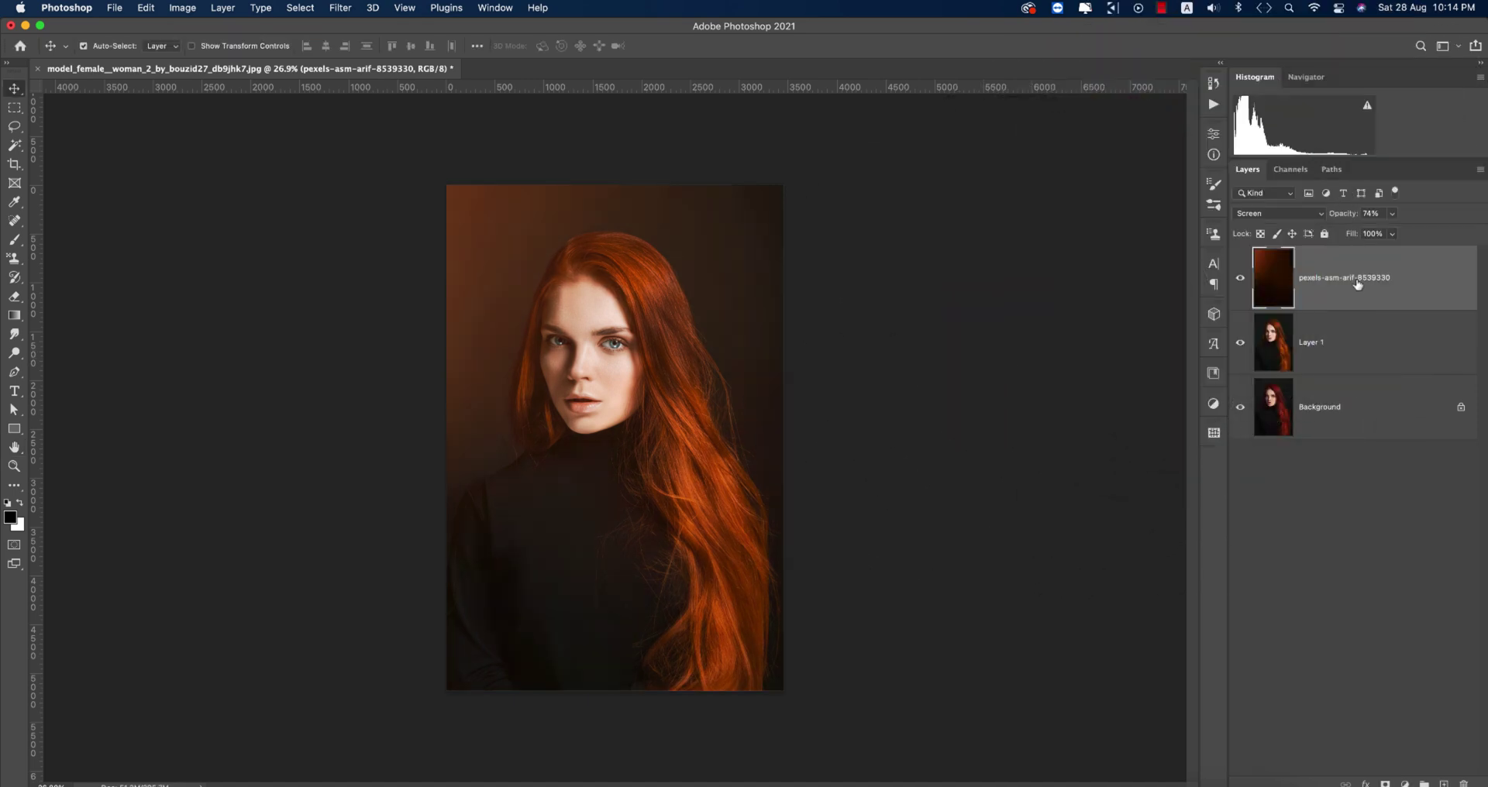
Step: Add a Levels 1 layer with black input at 12, then select it with the gradient and Layer 1
left_click(1404, 783)
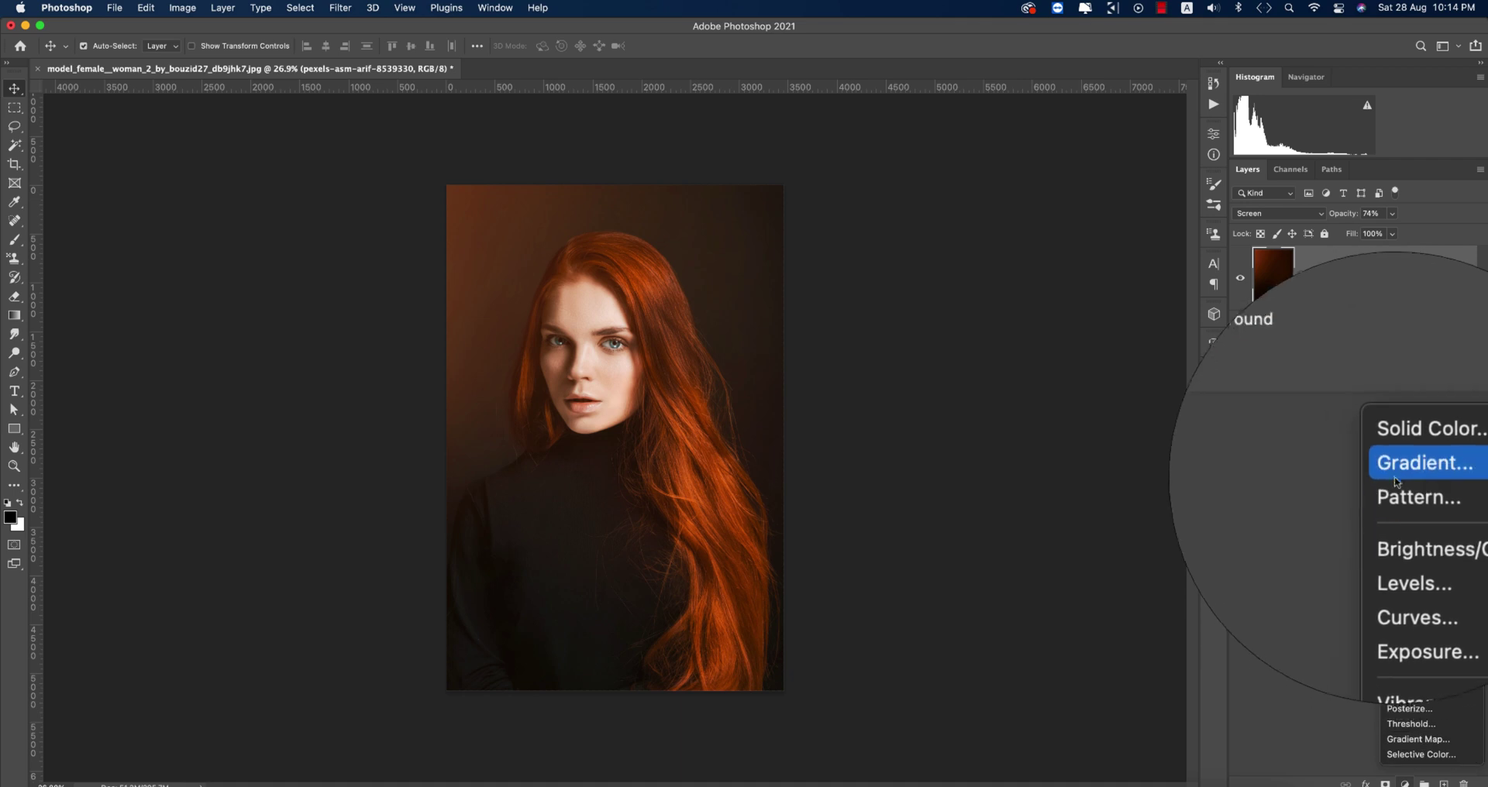
left_click(1398, 525)
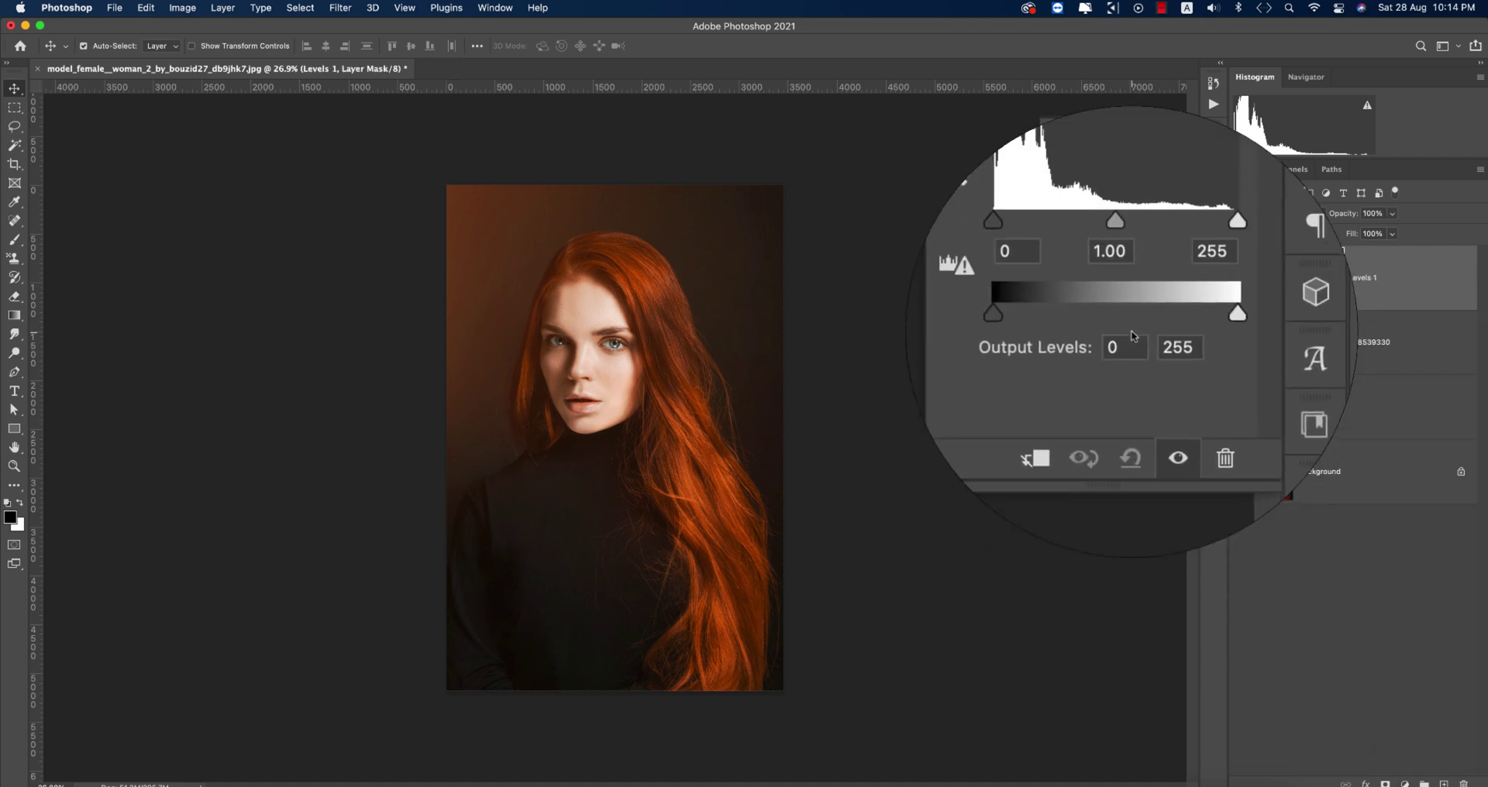
left_click_drag(1123, 292, 1116, 291)
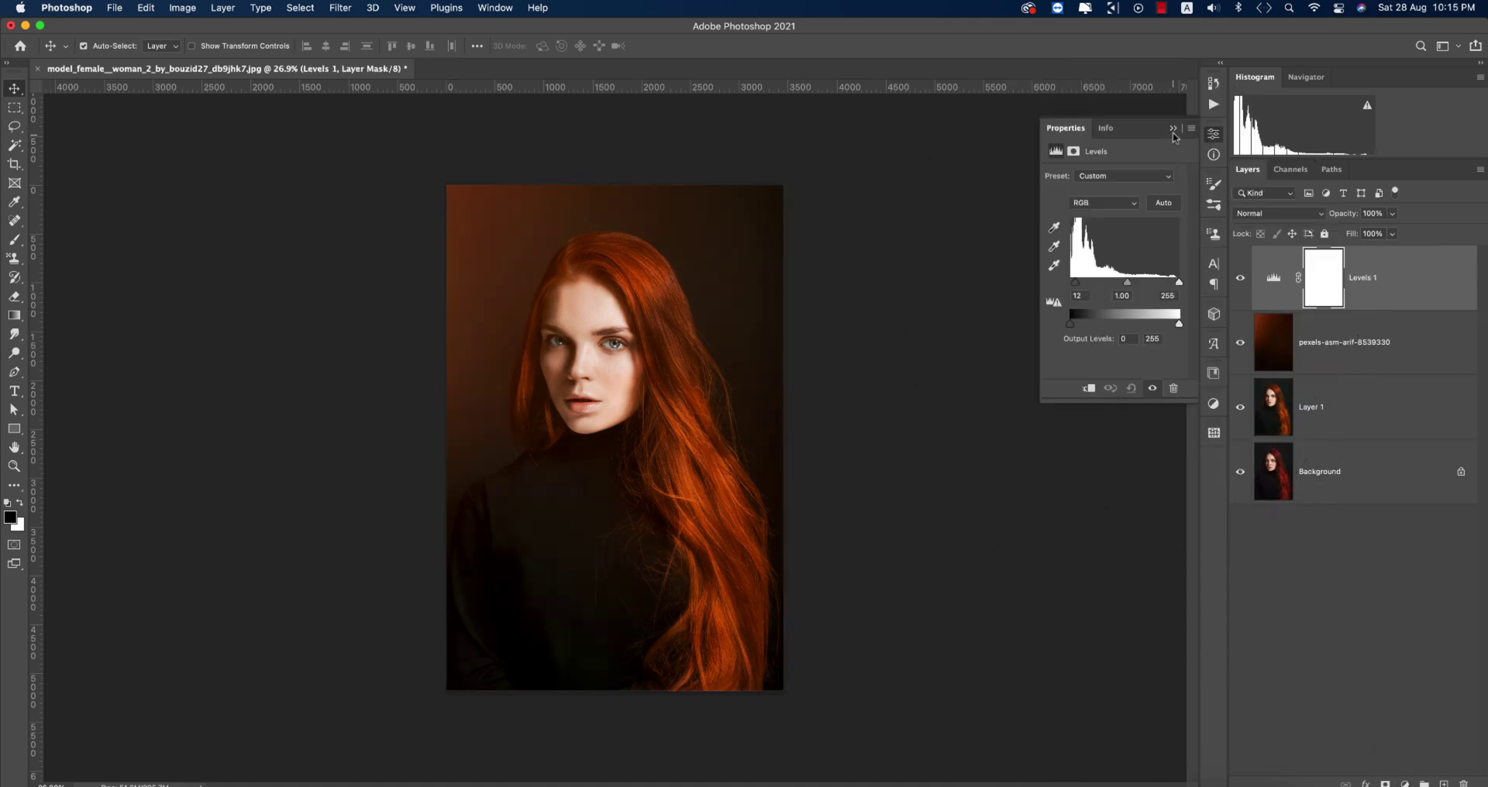
left_click(1174, 147)
left_click(1377, 422, "shift")
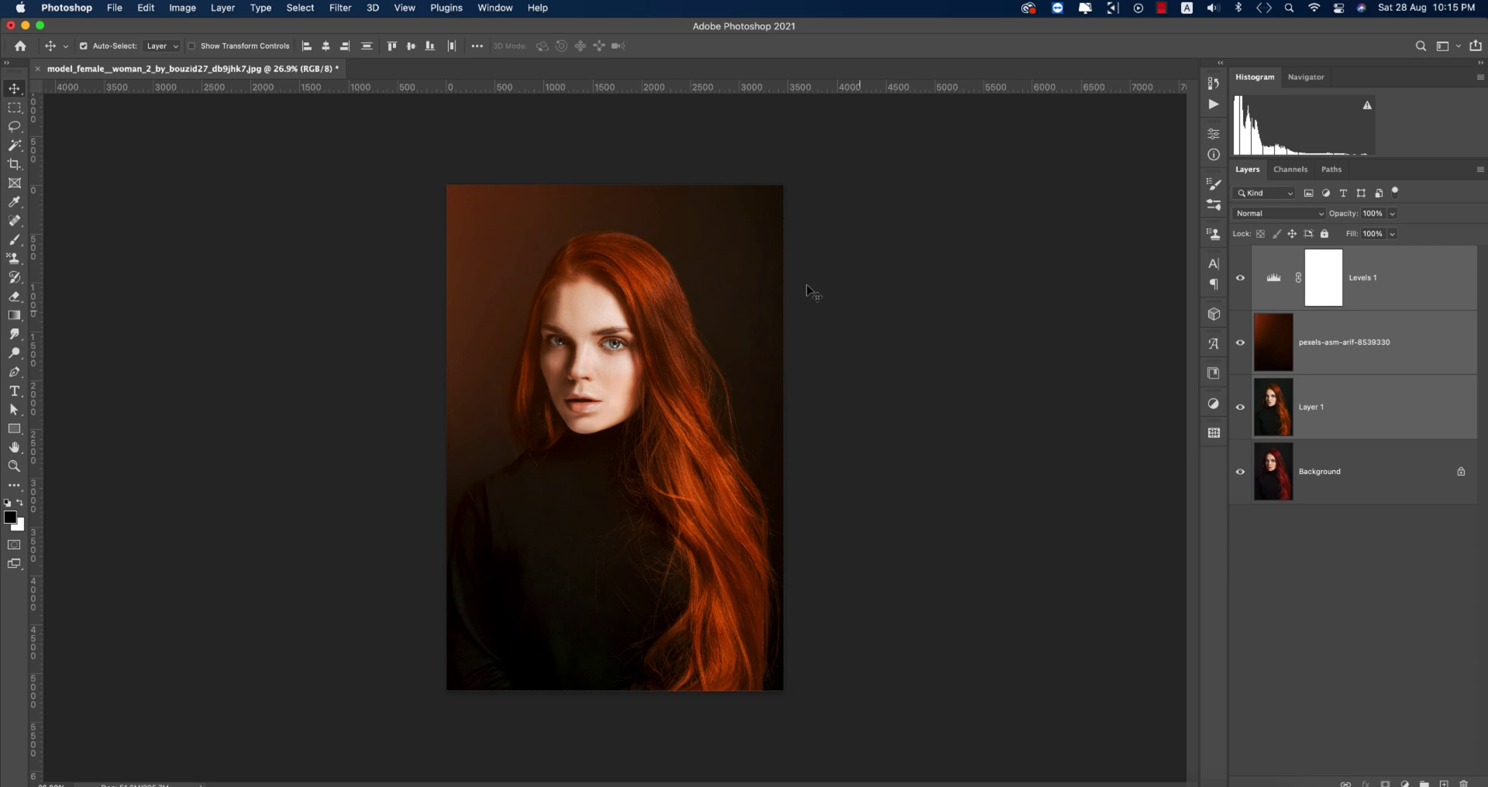
Step: Convert the selected layers into one Levels 1 smart object and launch Color Efex Pro 4
right_click(1368, 343)
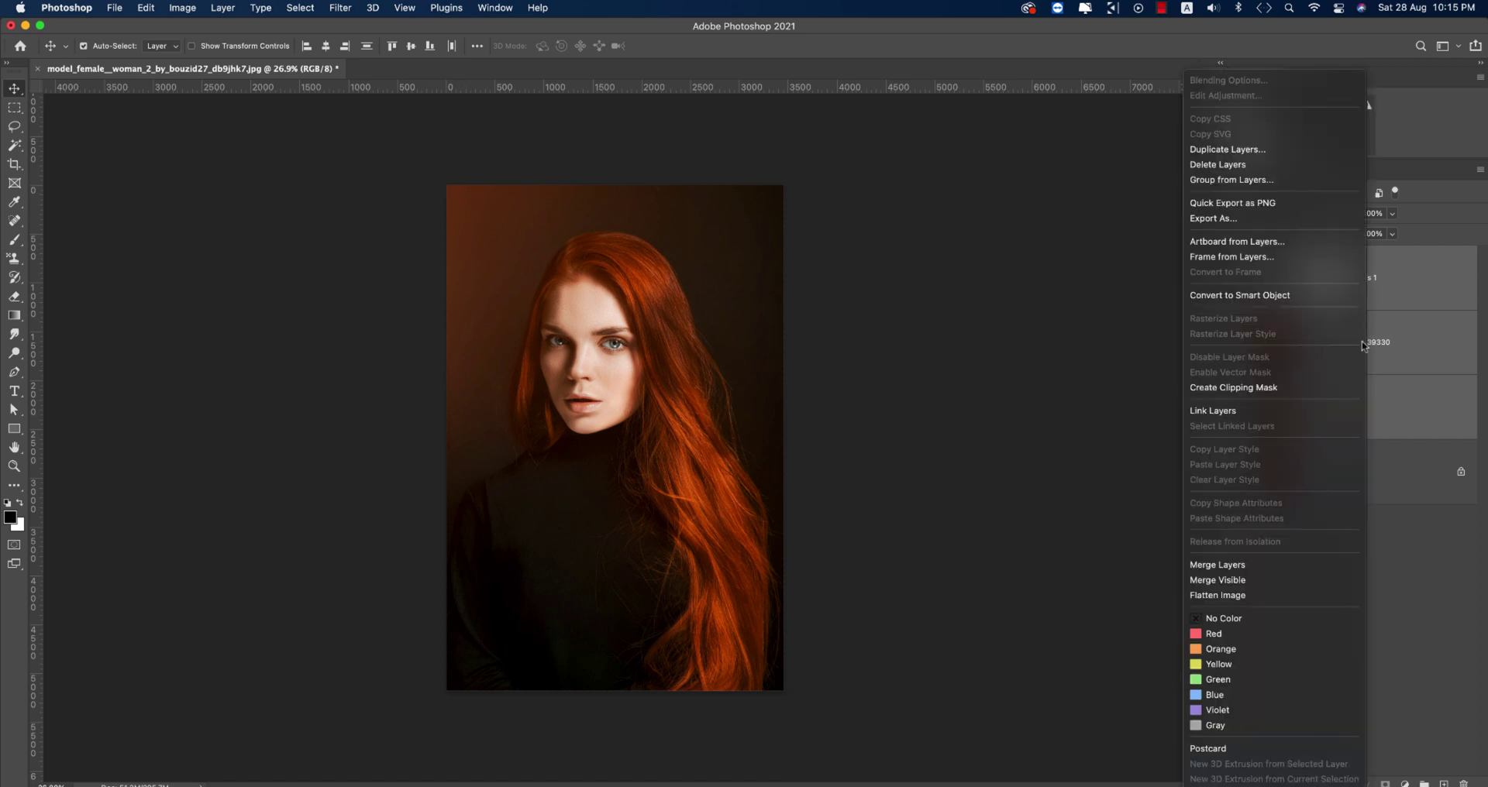
left_click(1204, 298)
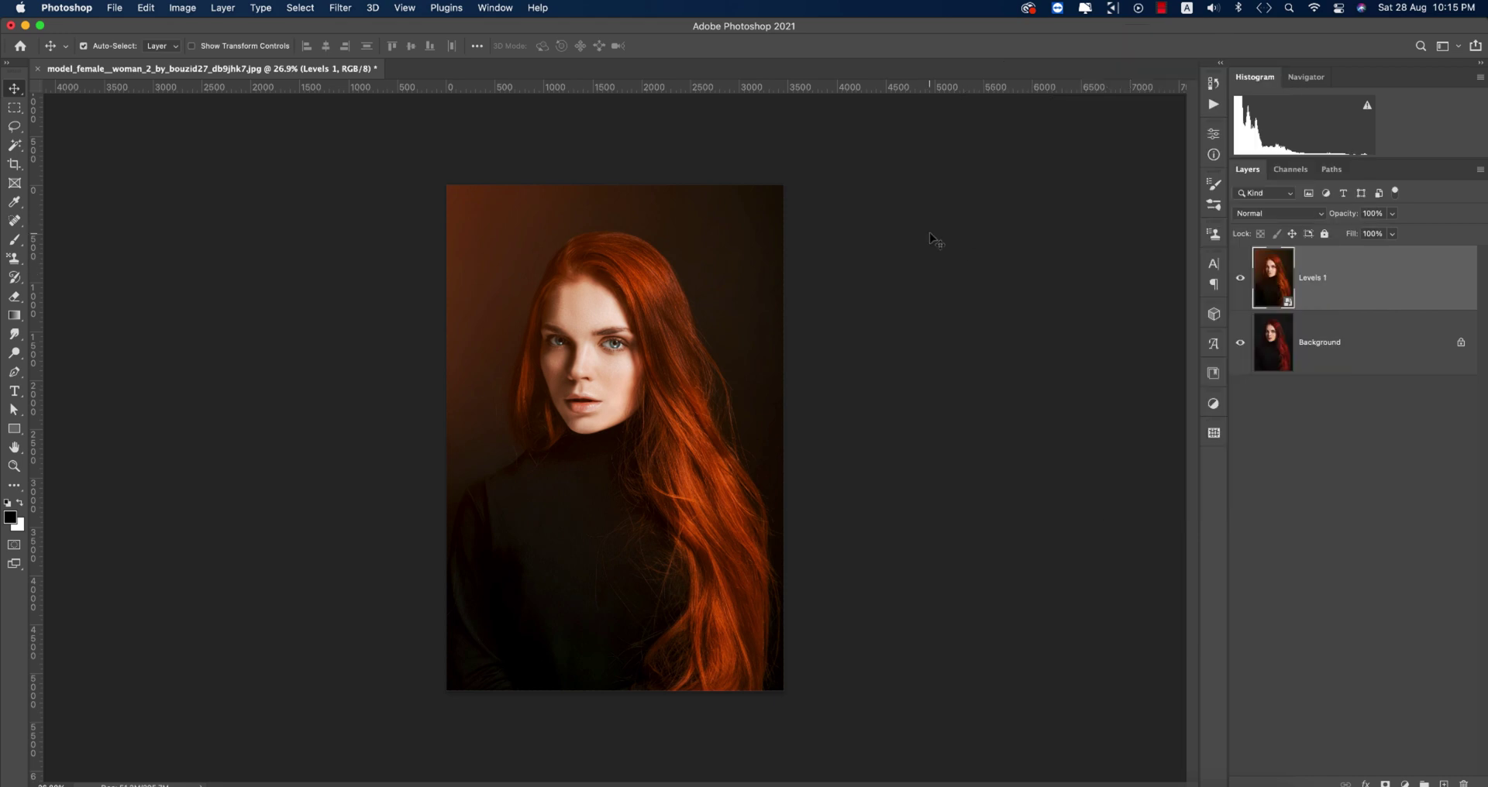
left_click(338, 8)
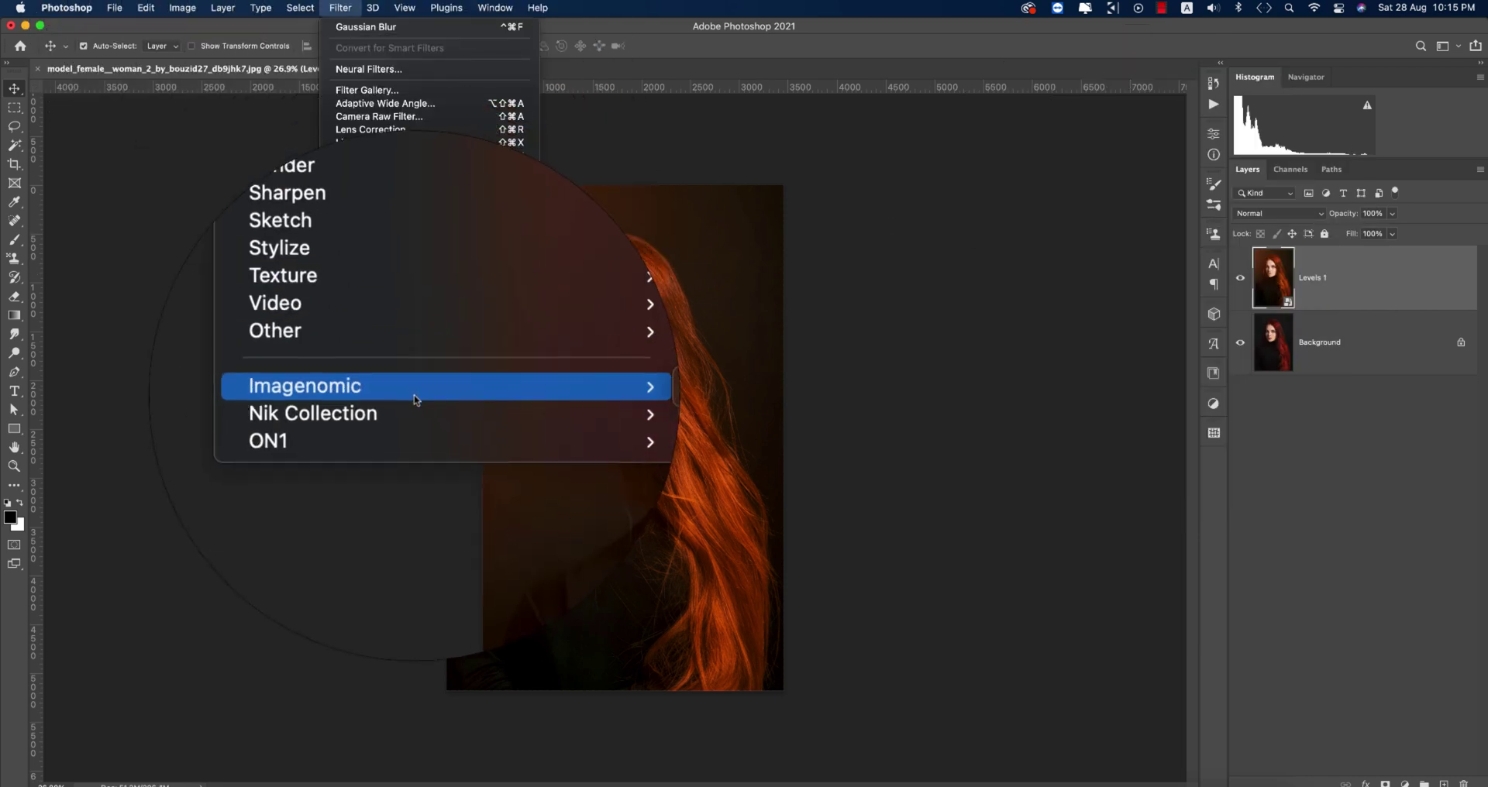
mouse_move(465, 406)
left_click(558, 419)
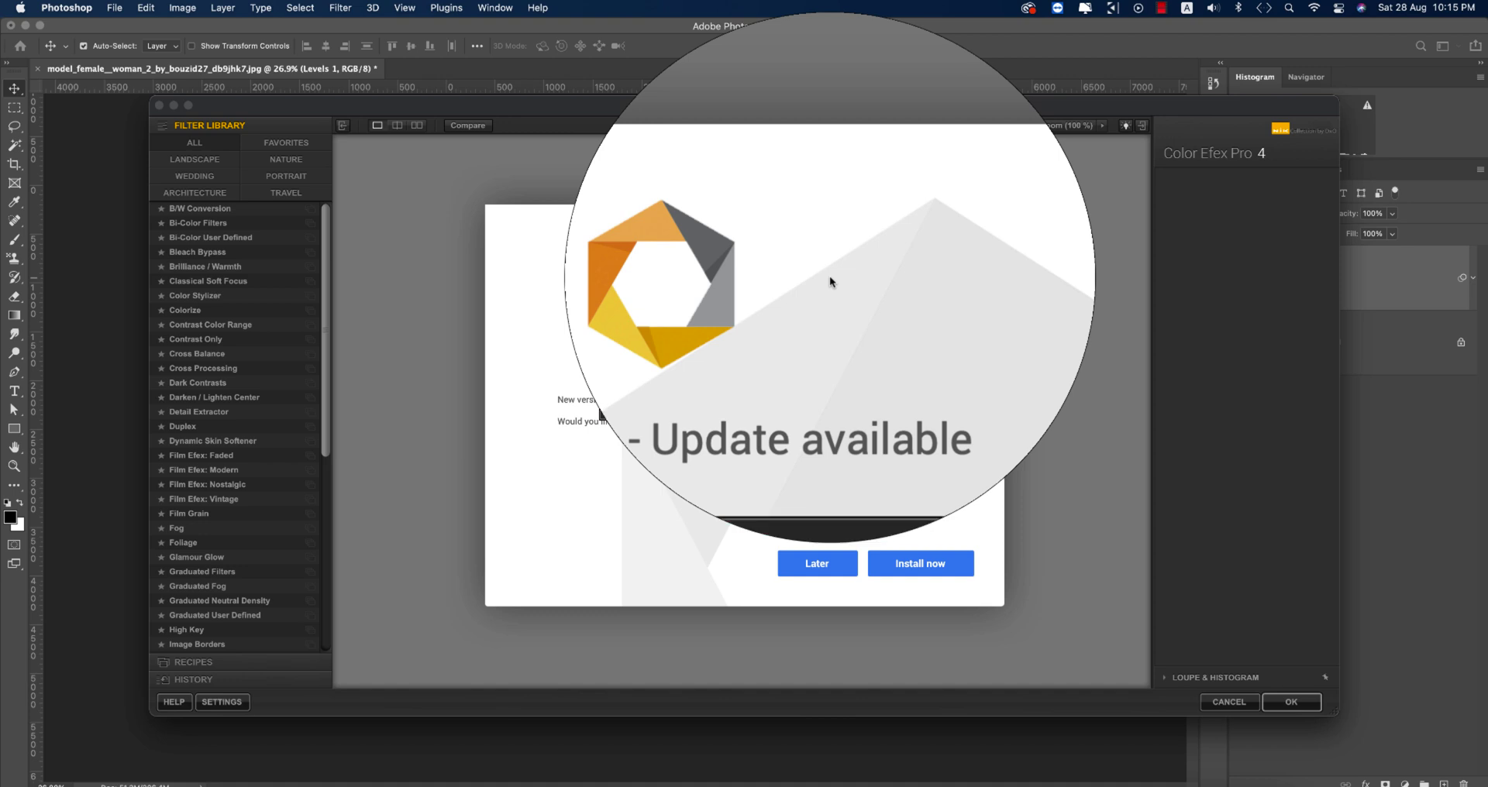
Step: Skip the update prompt and apply Cross Processing with method Y06 at 33% strength
left_click(817, 563)
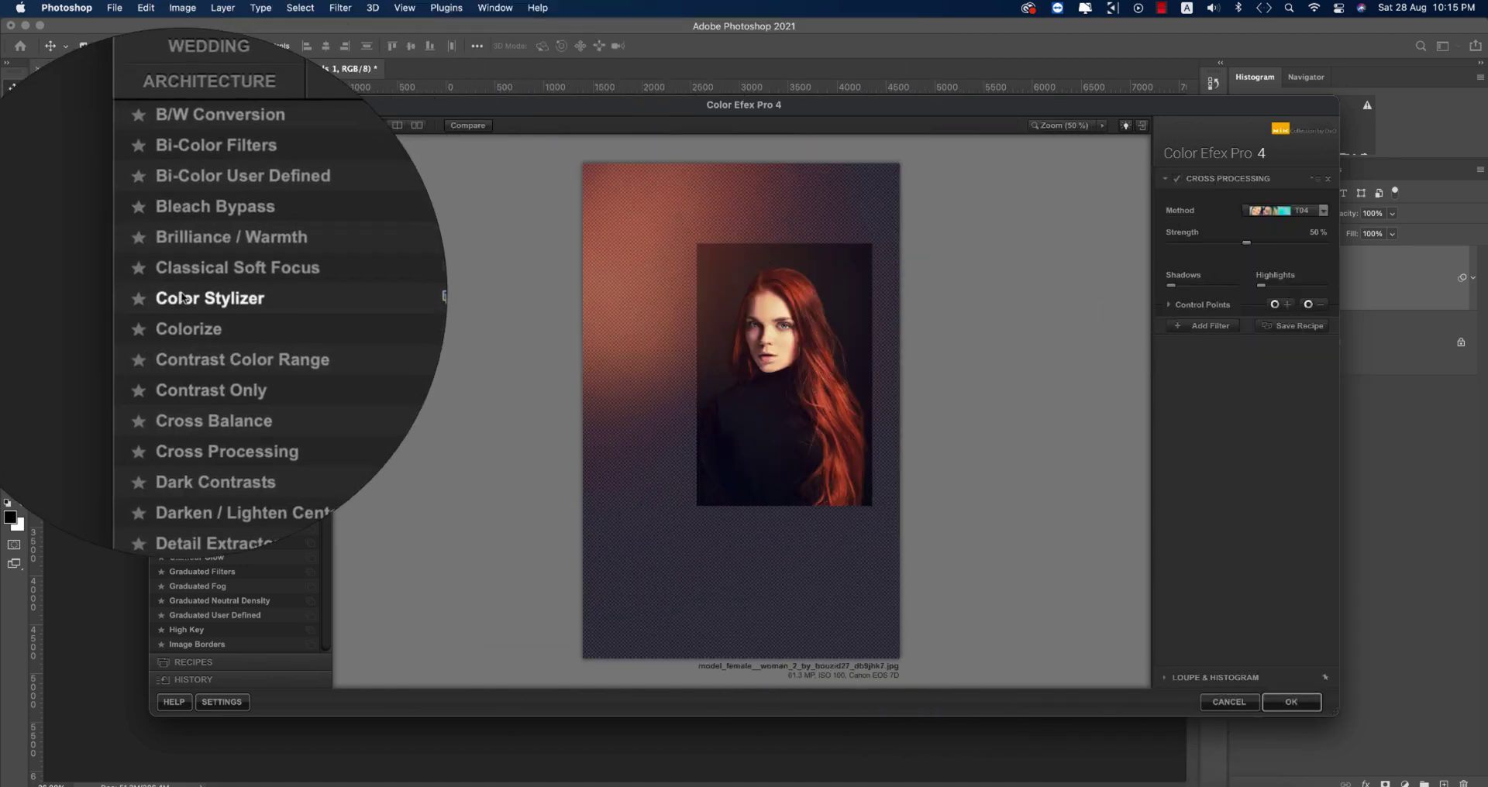
left_click(260, 368)
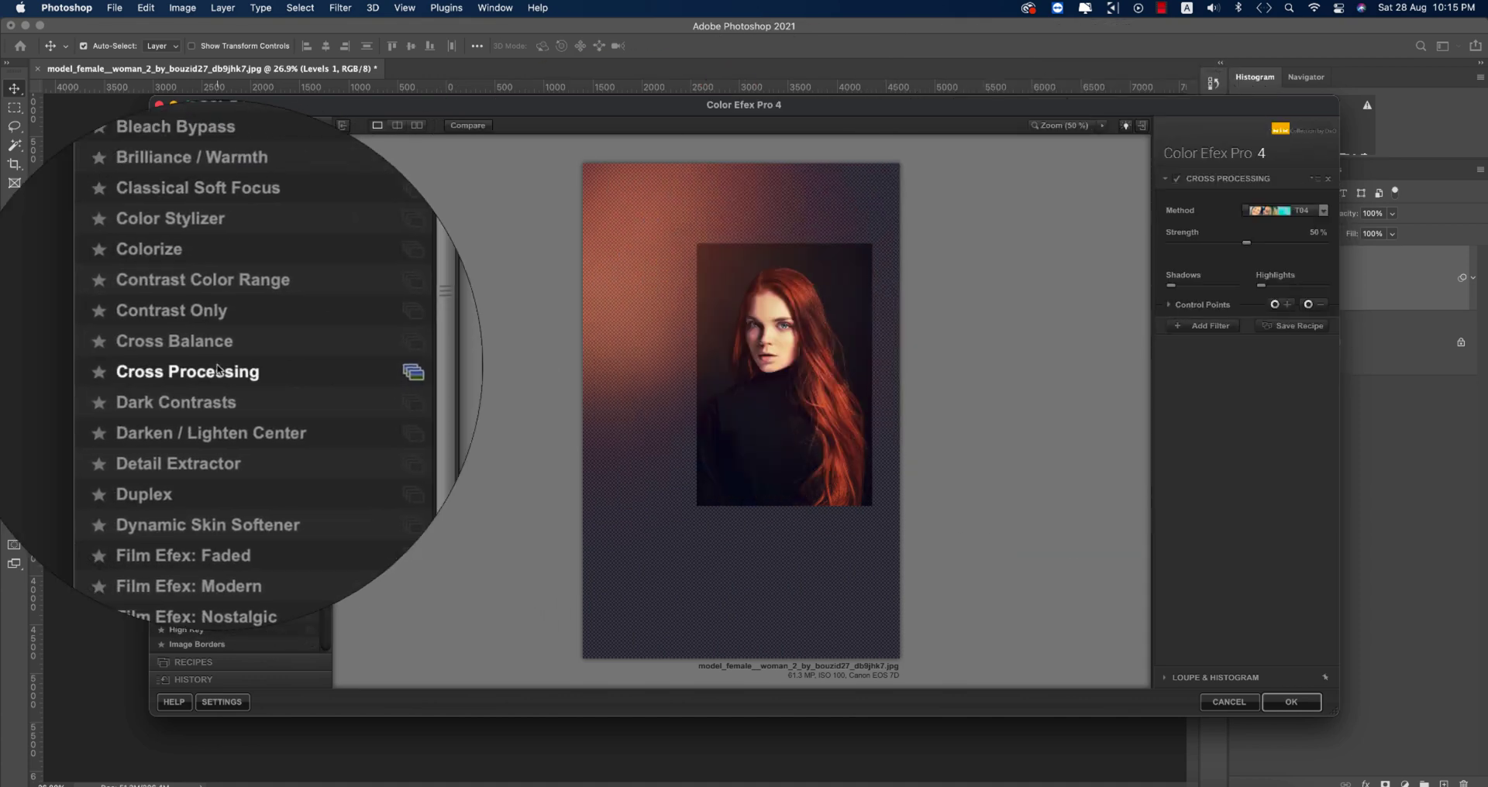
left_click(1302, 222)
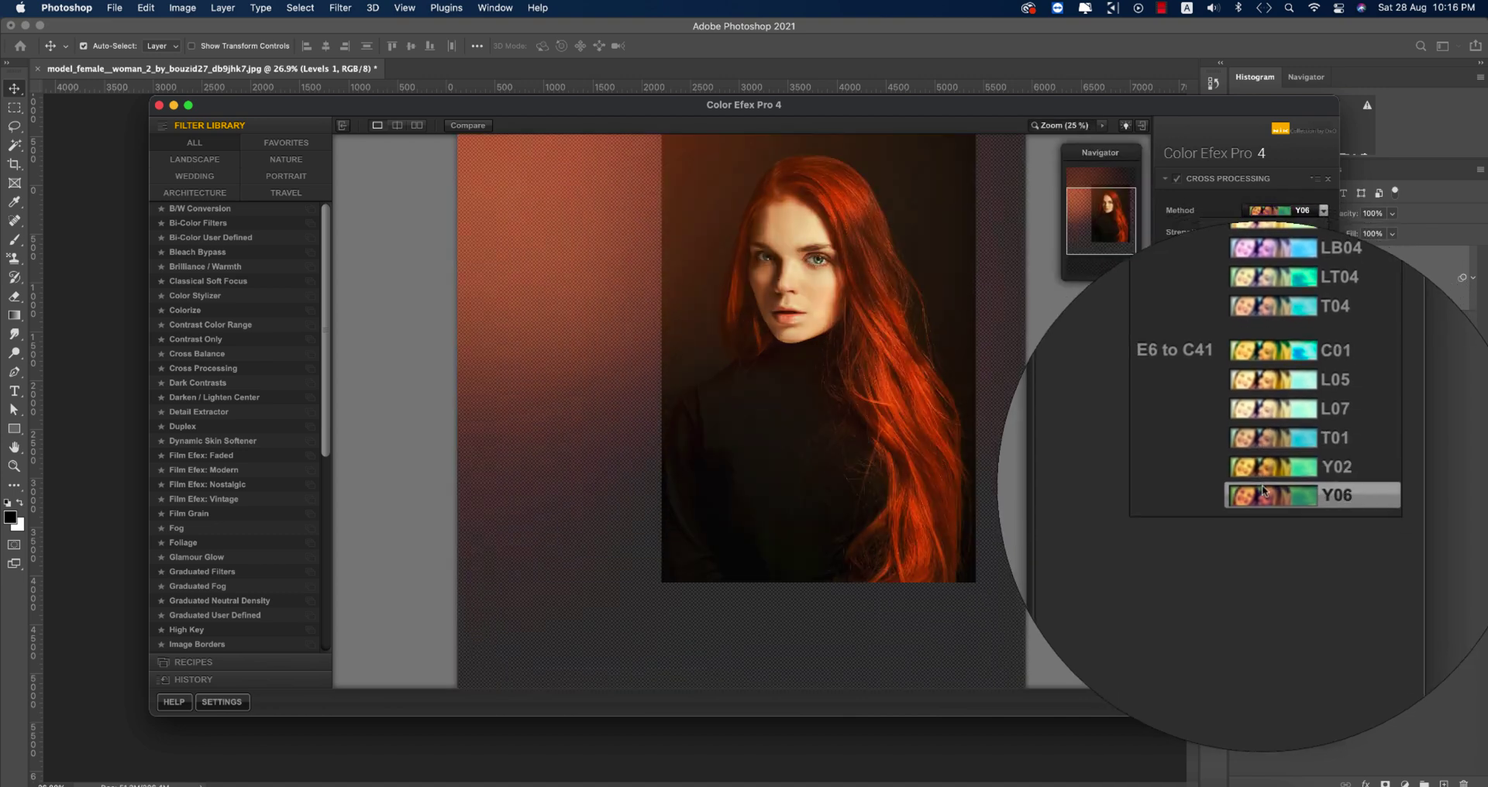
left_click(1264, 491)
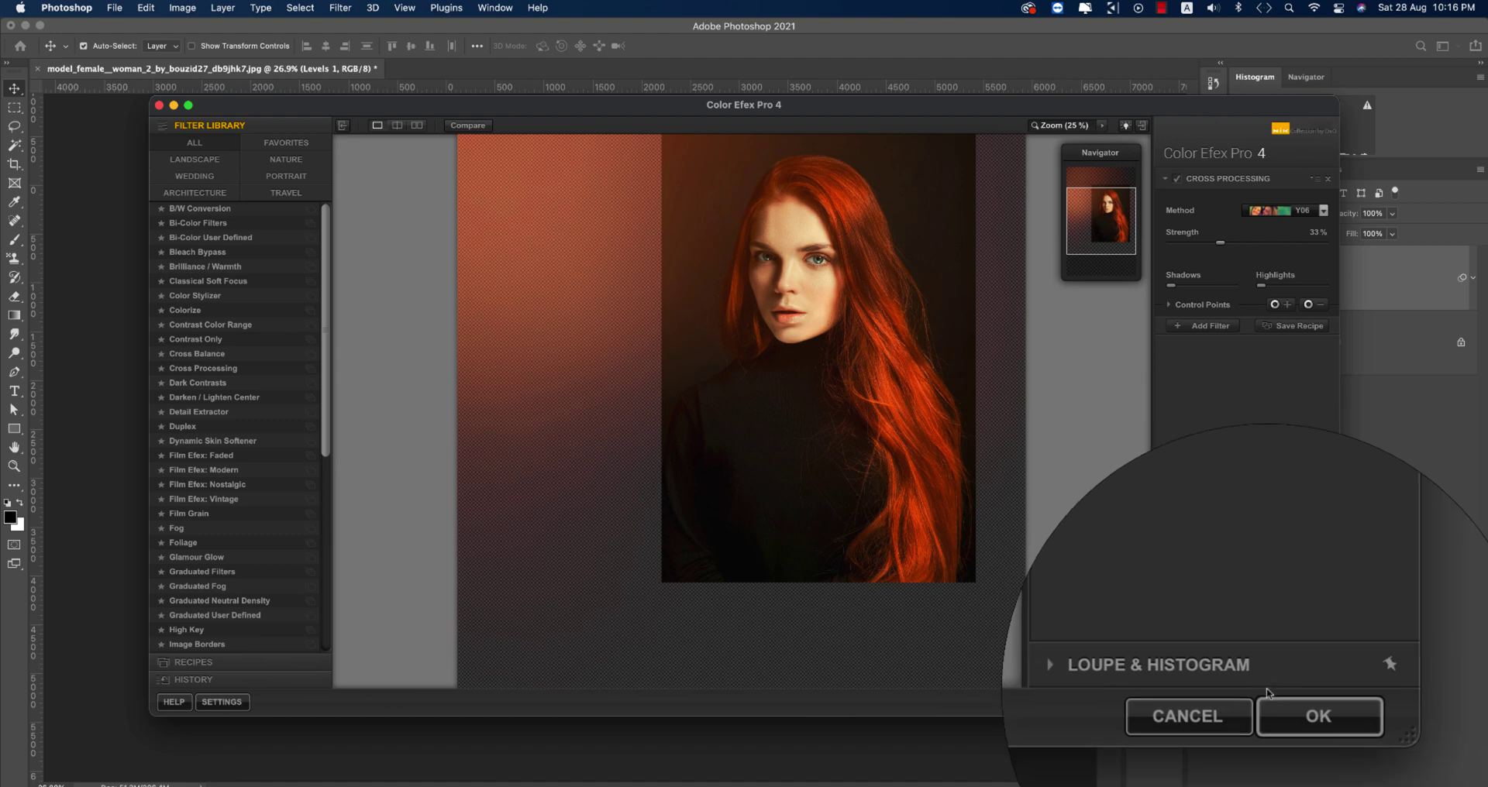
left_click(1278, 707)
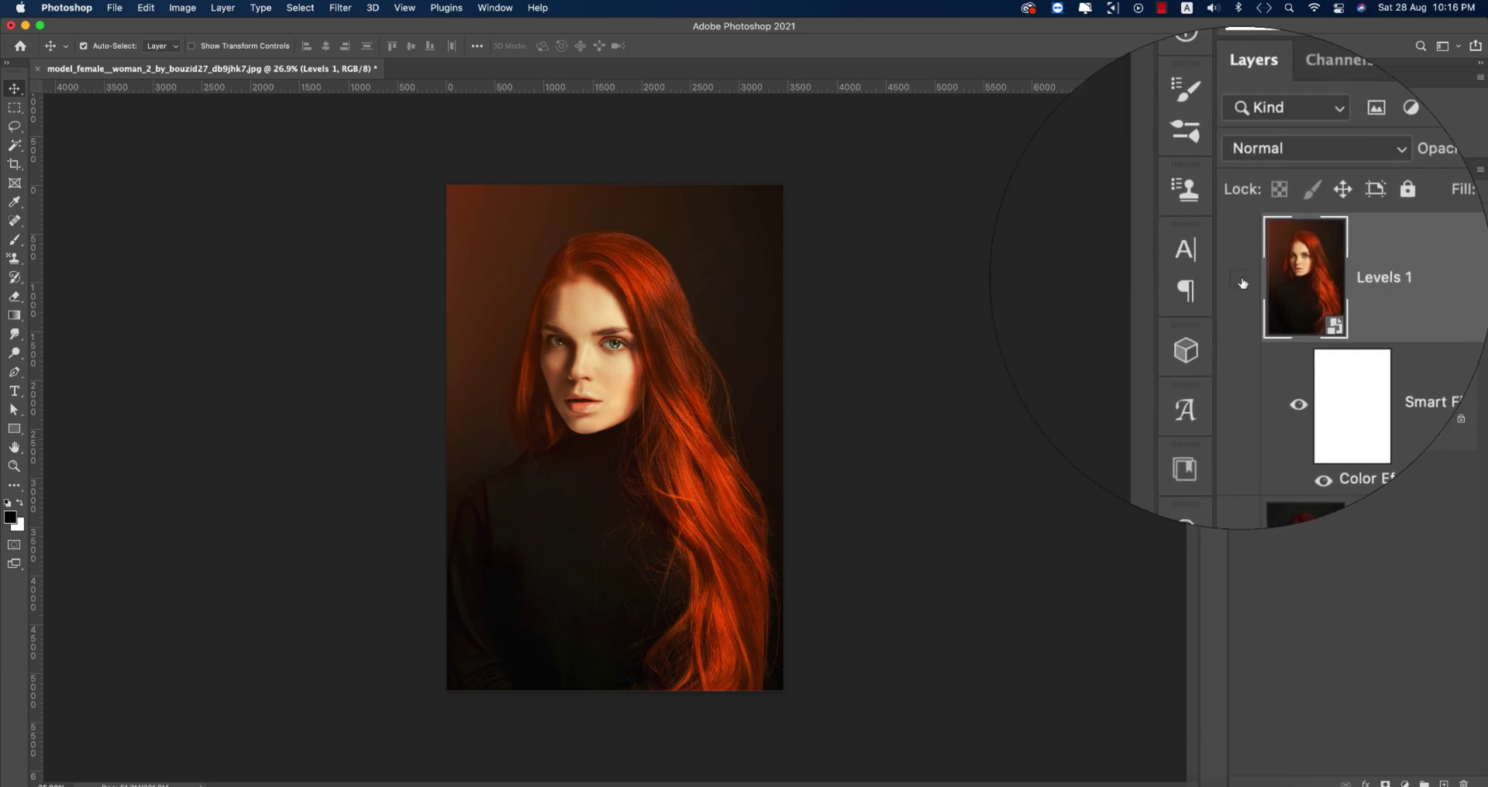
Step: In the Camera Raw filter, set Temperature to -8 and Dehaze to +21
left_click(1242, 283)
left_click(1242, 284)
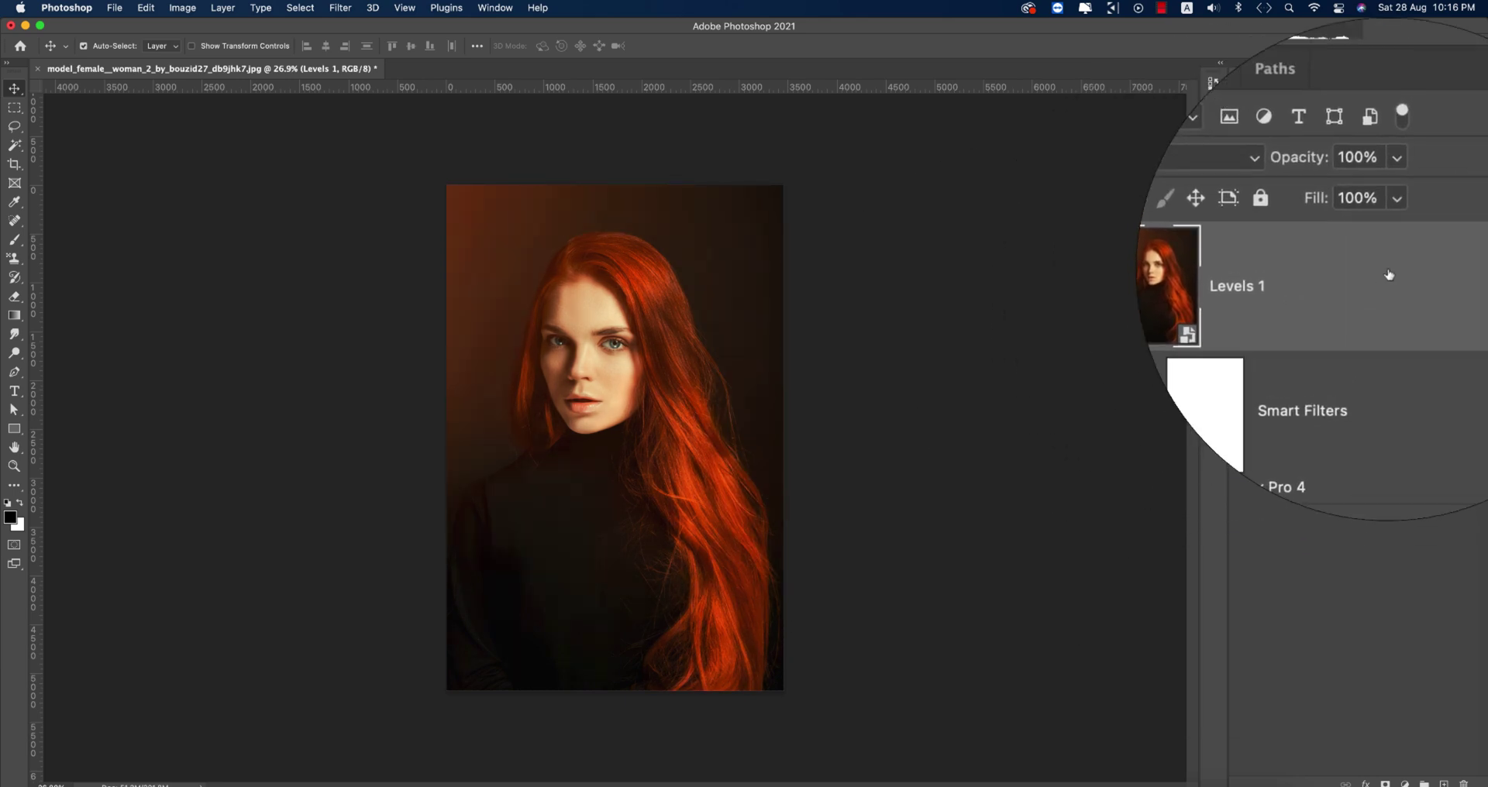
left_click(340, 8)
left_click(356, 112)
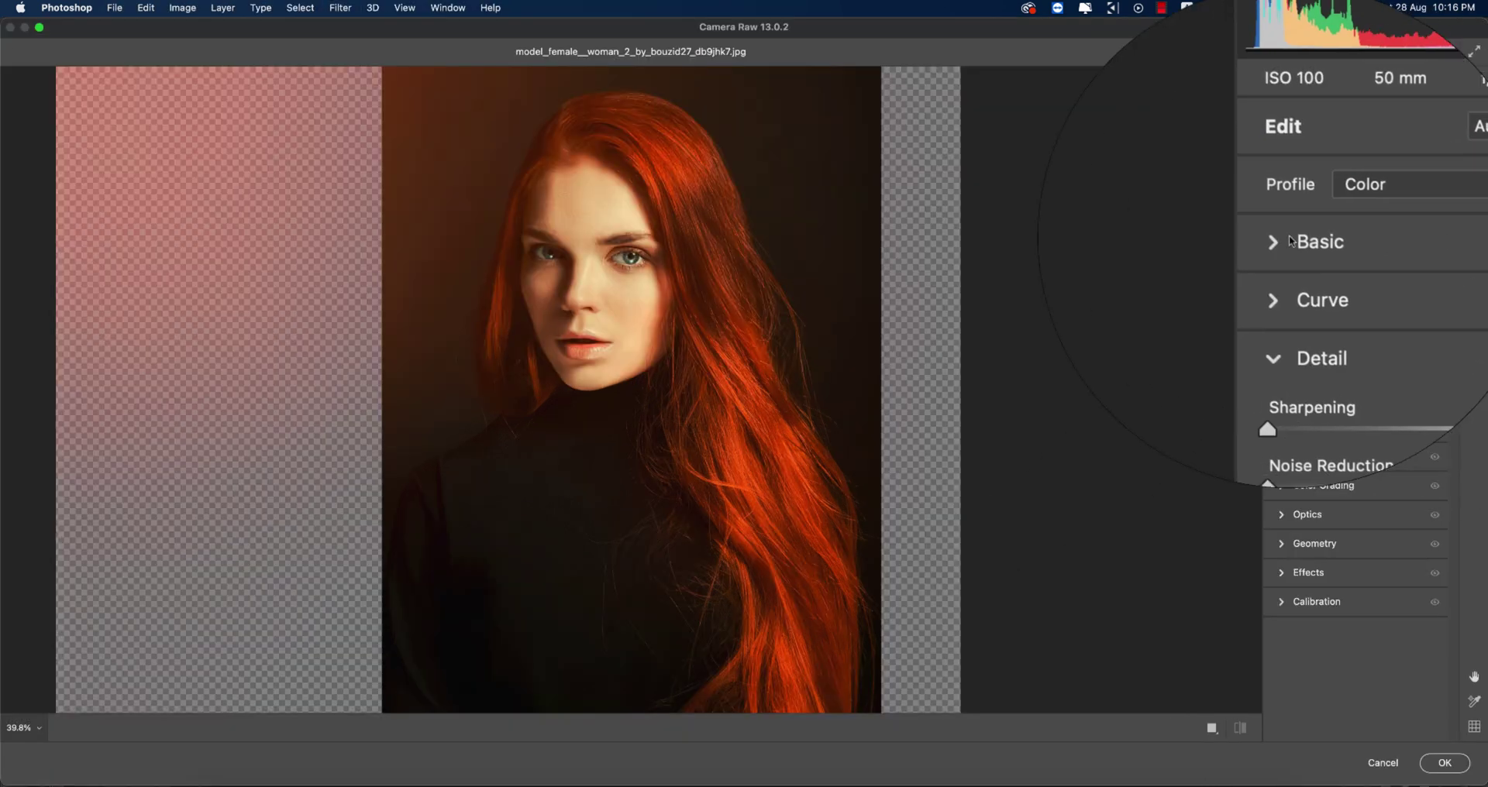
left_click(1288, 240)
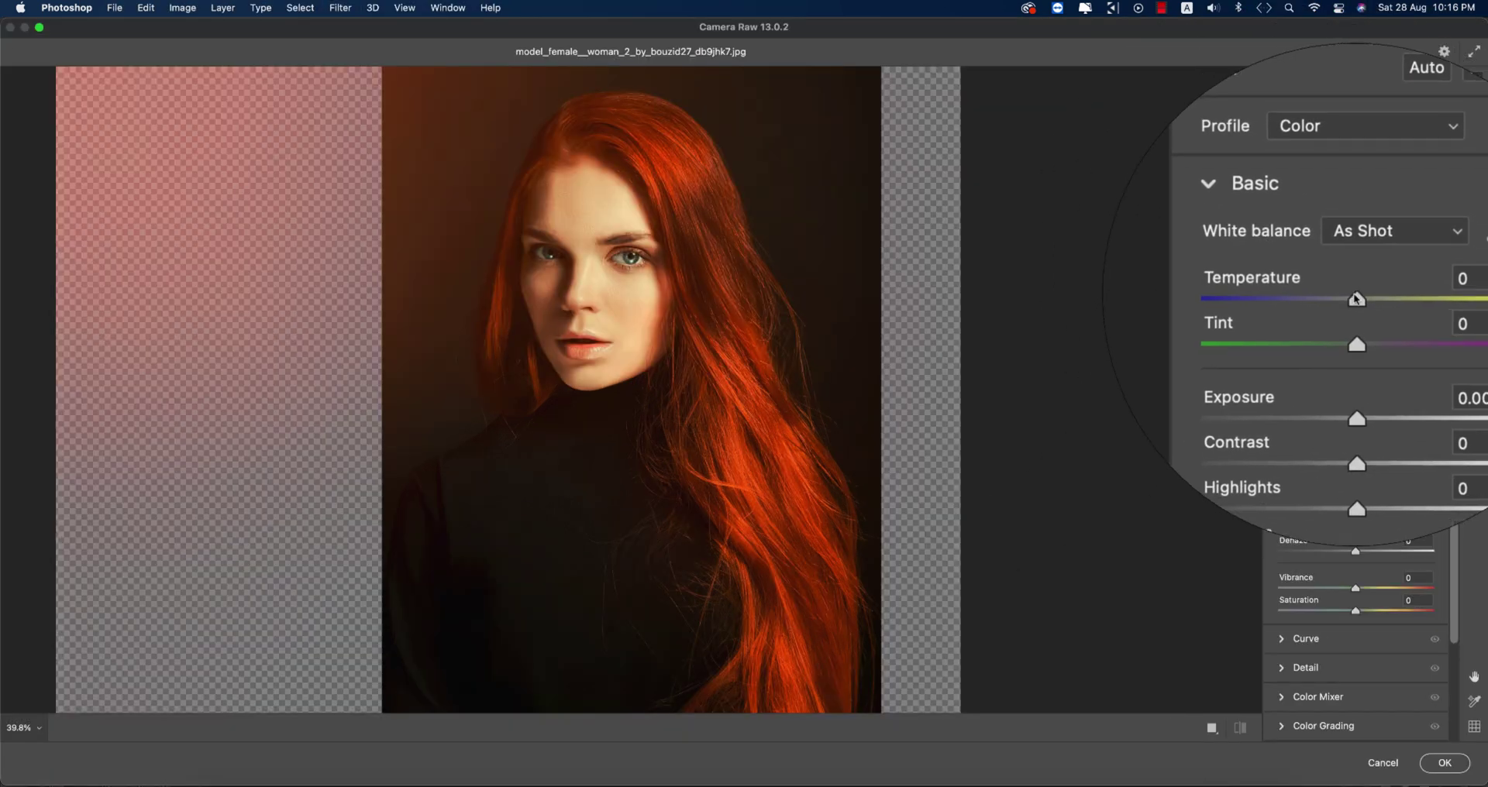
left_click_drag(1356, 298, 1345, 297)
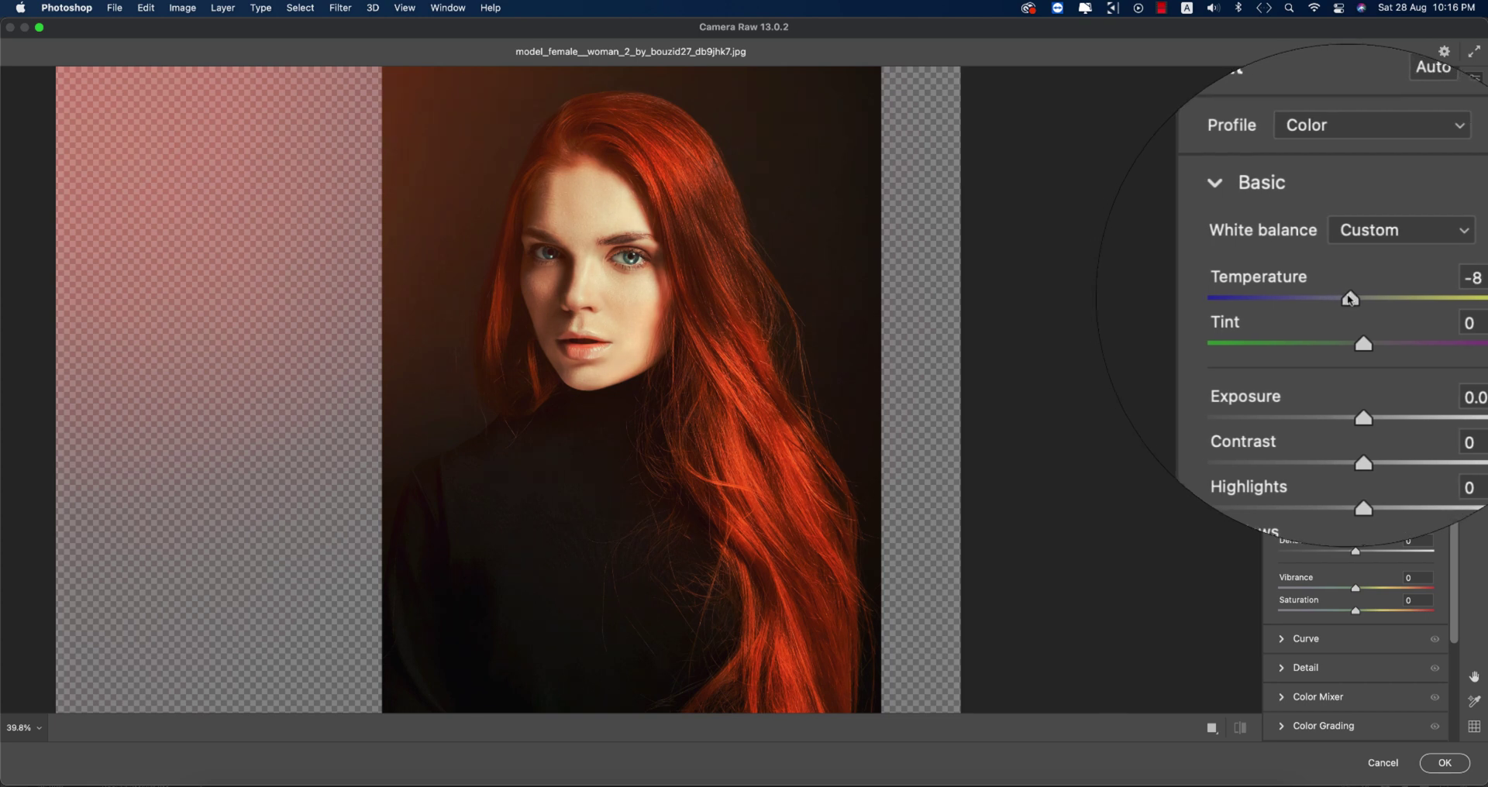
mouse_move(1362, 411)
left_mouse_down()
mouse_move(1329, 398)
mouse_move(1346, 409)
left_mouse_up()
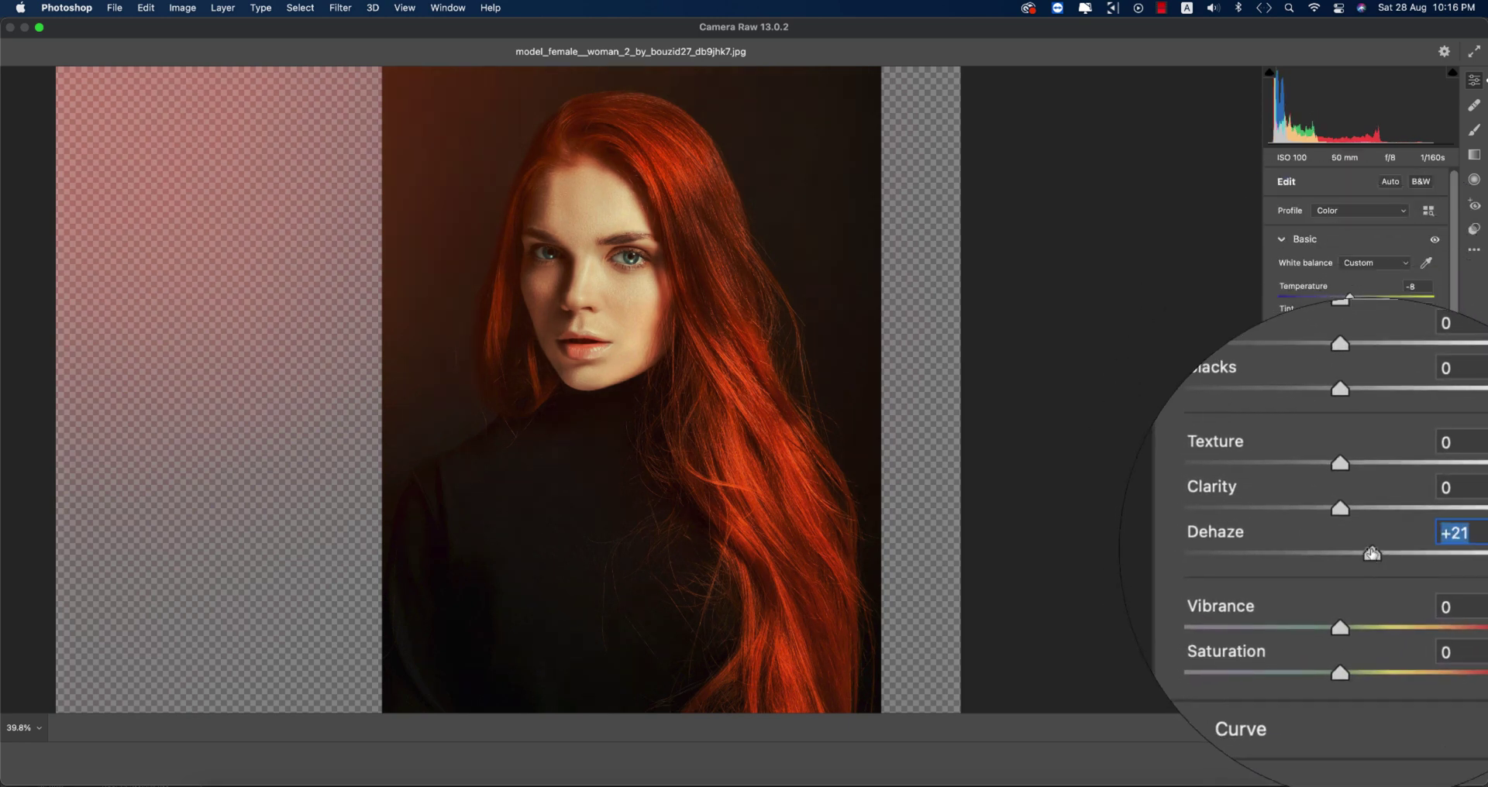
Step: Shape the tone curve with midtone and highlight points and a lifted black point, then apply
left_click(1294, 239)
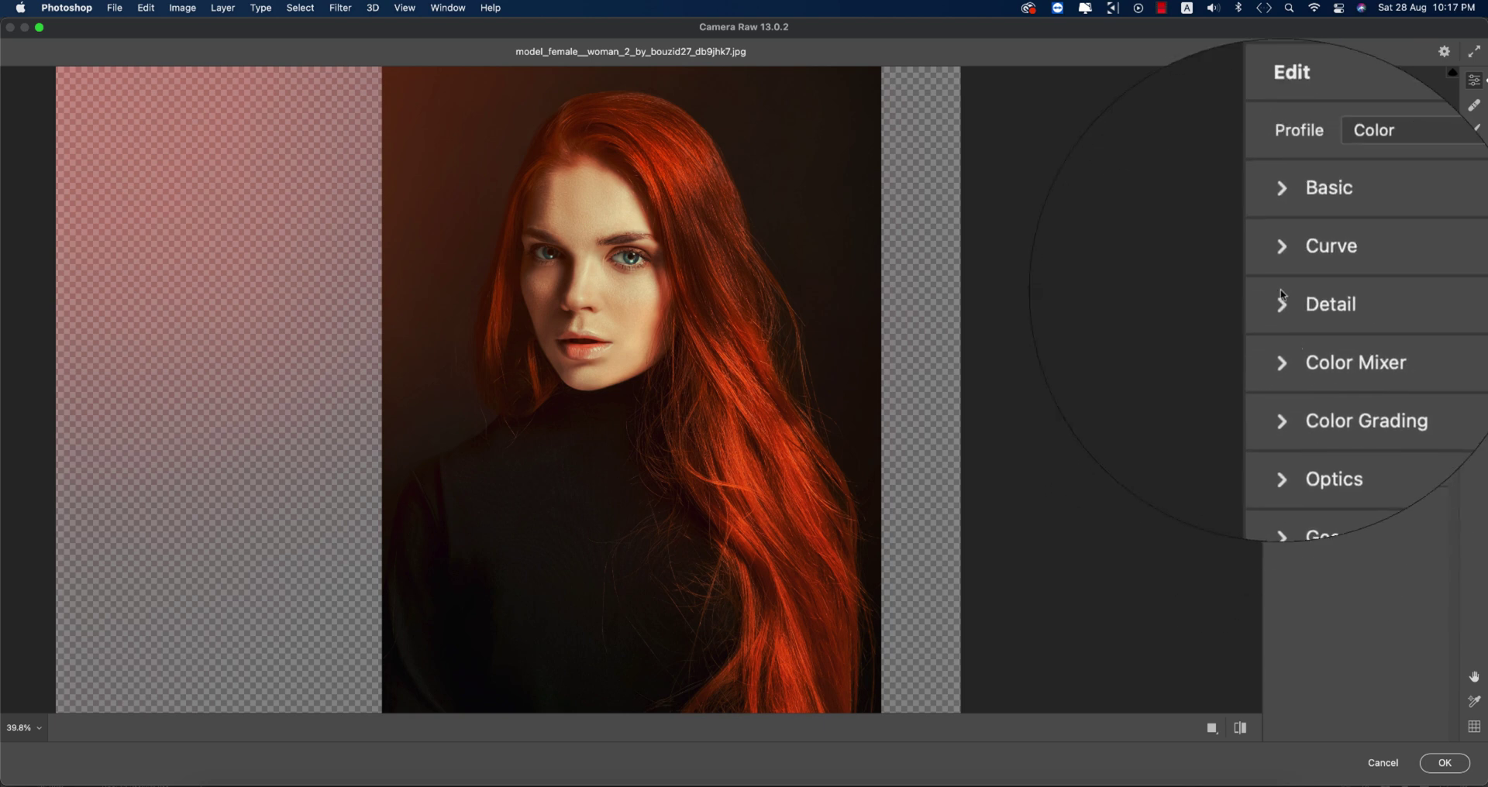
left_click(1291, 262)
left_click(1318, 428)
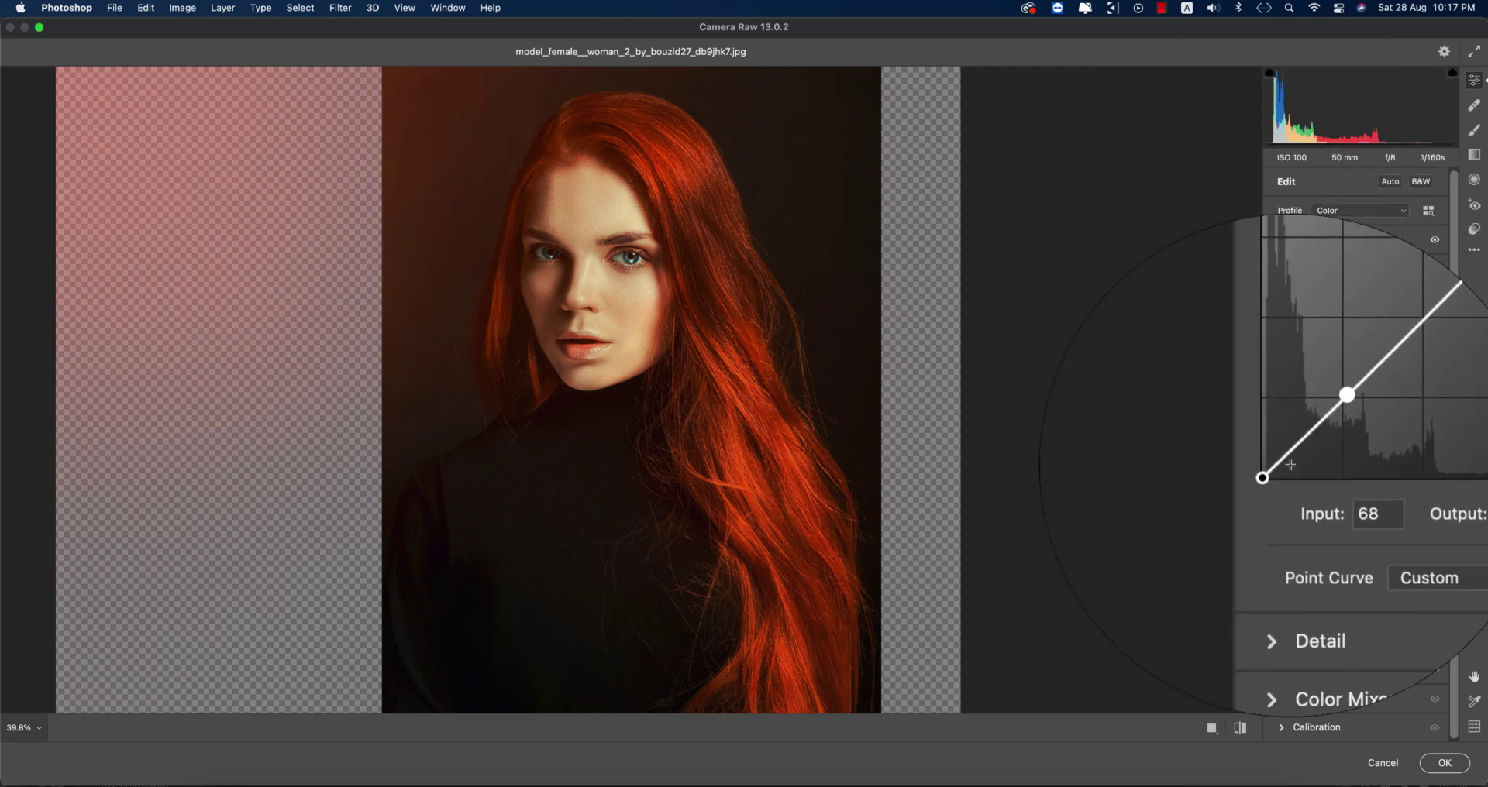
left_click_drag(1276, 472, 1273, 458)
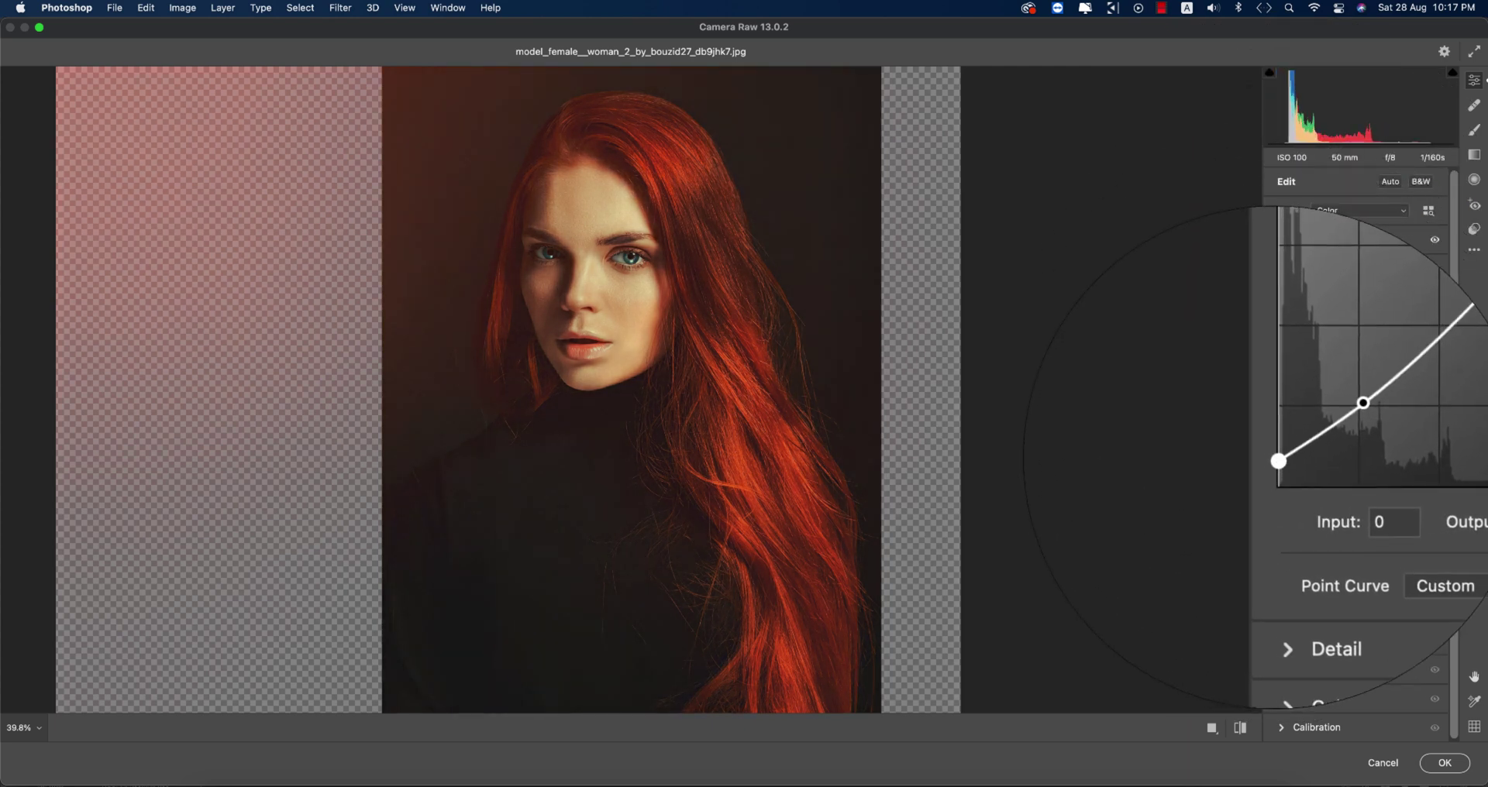
left_click(1390, 366)
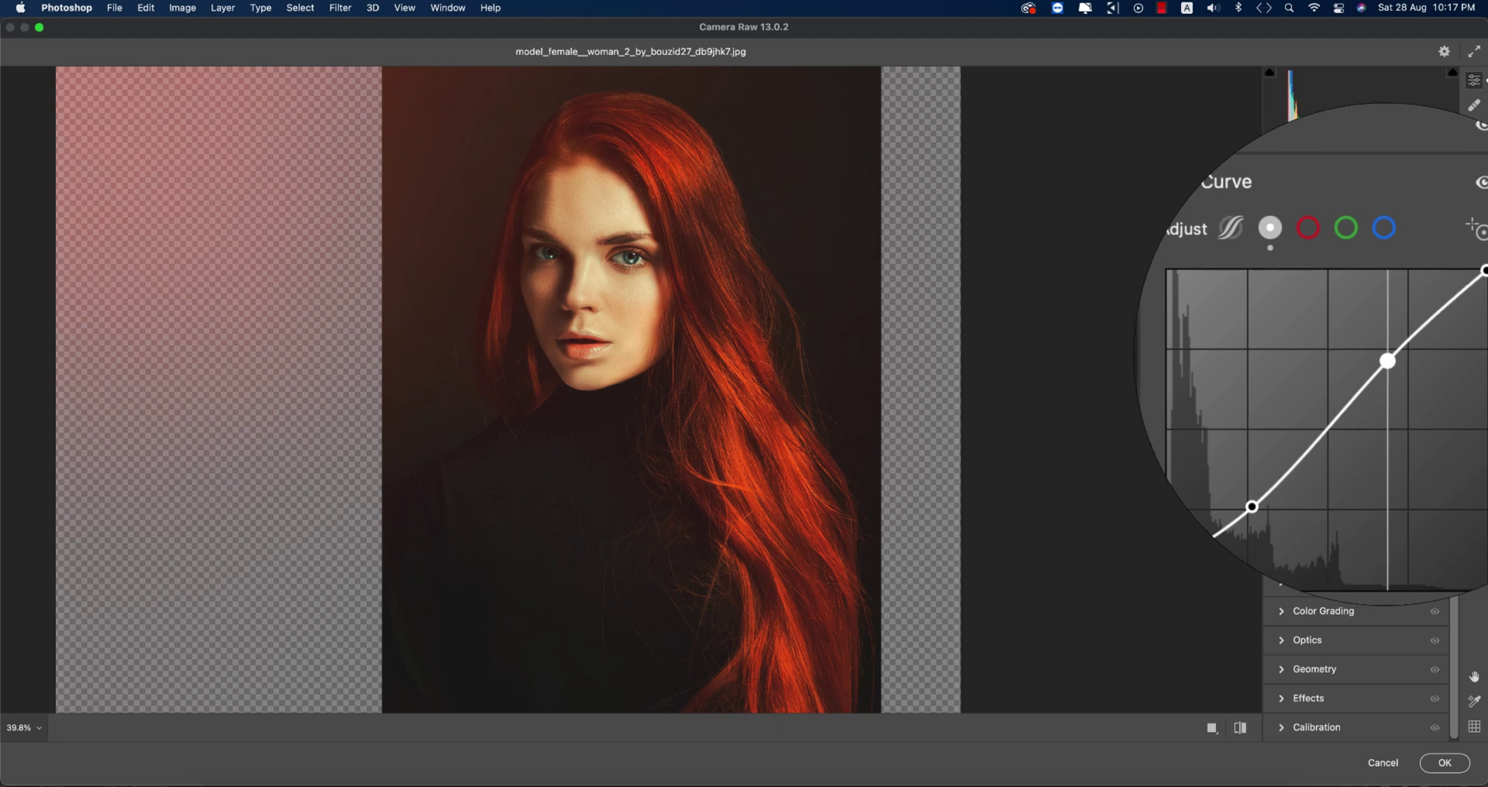
left_click(1443, 763)
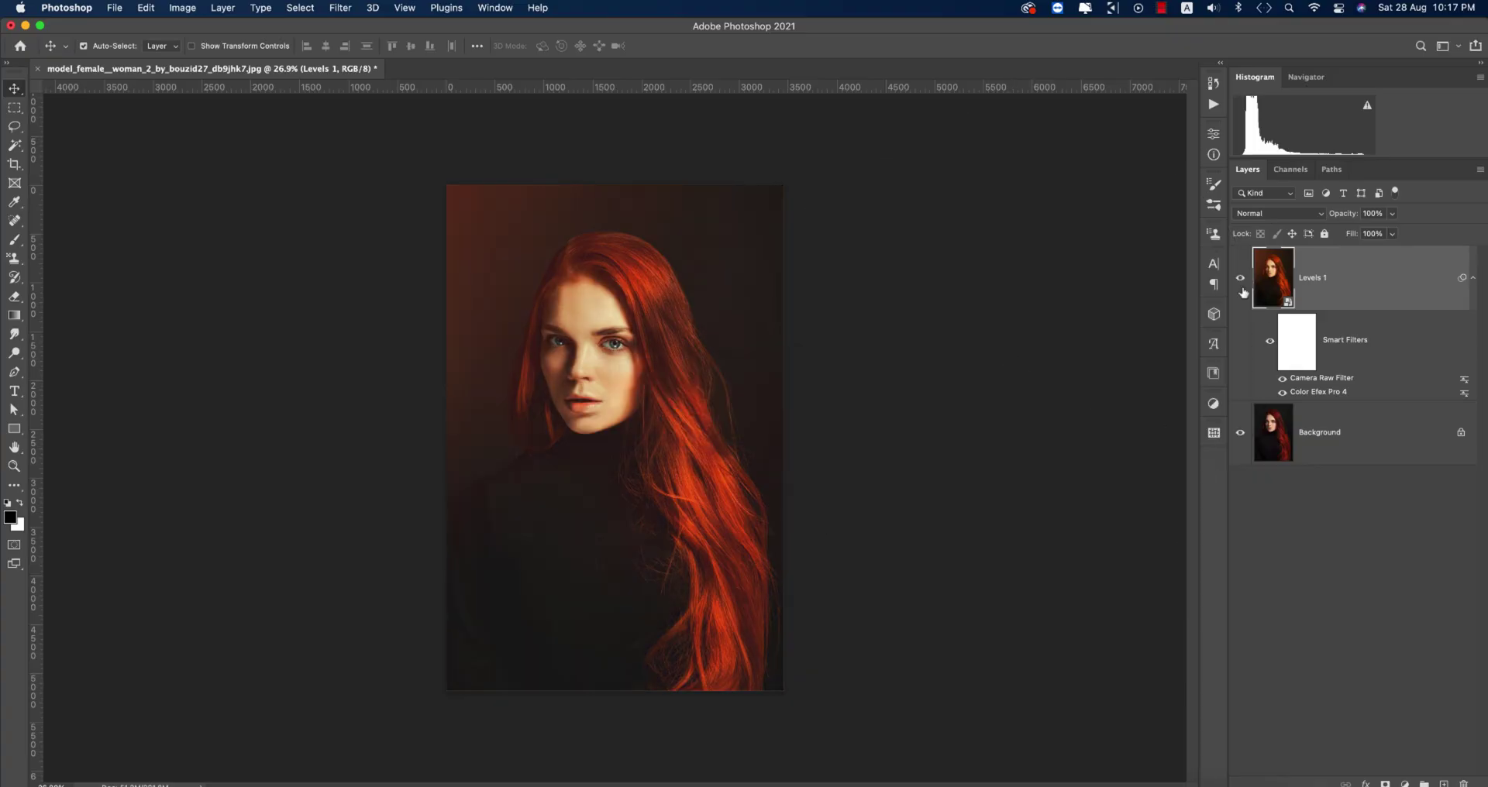
Step: Add a Photo Filter adjustment layer above the graded Levels 1 smart object
left_click(1239, 280)
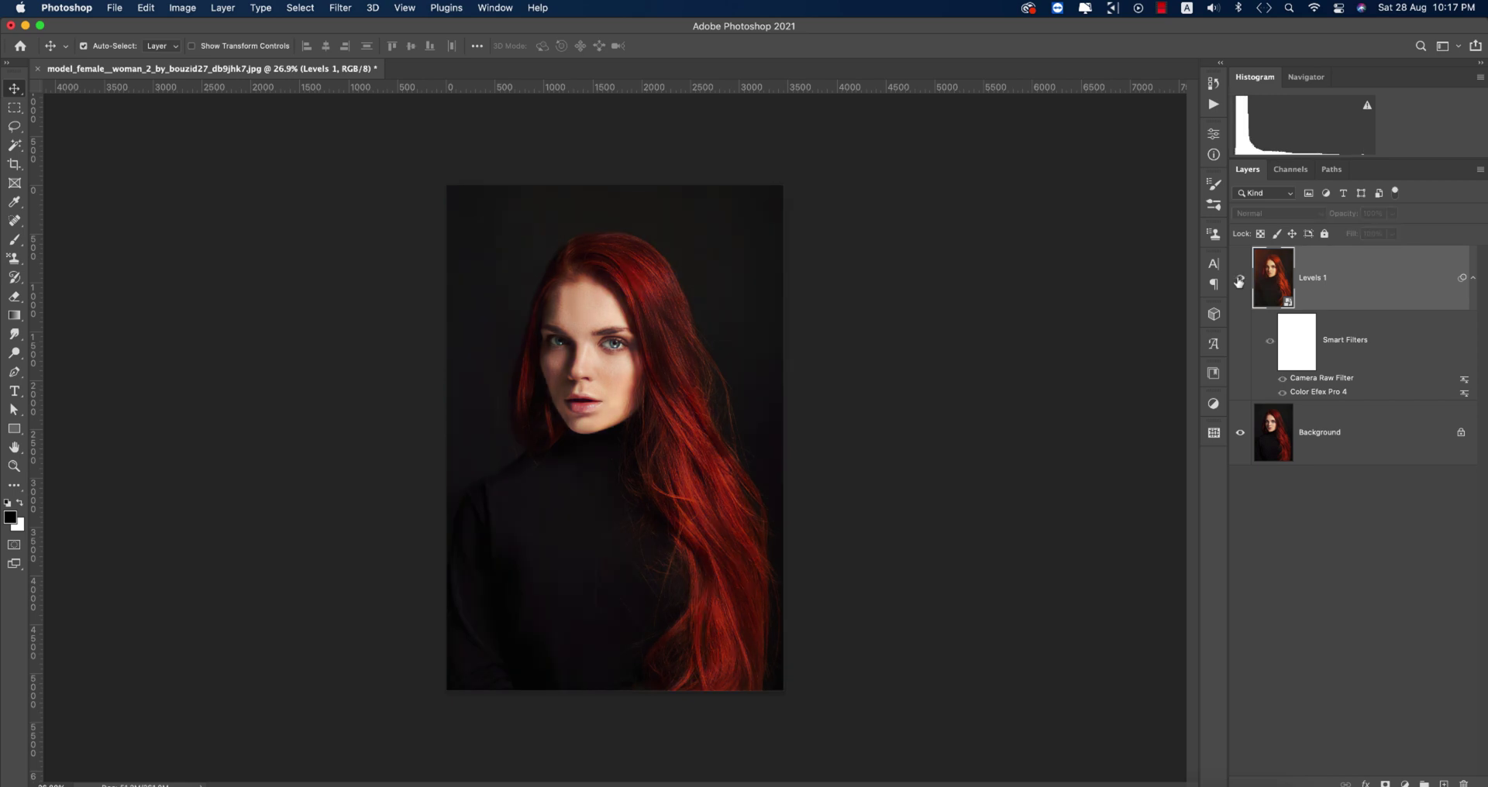
left_click(1239, 281)
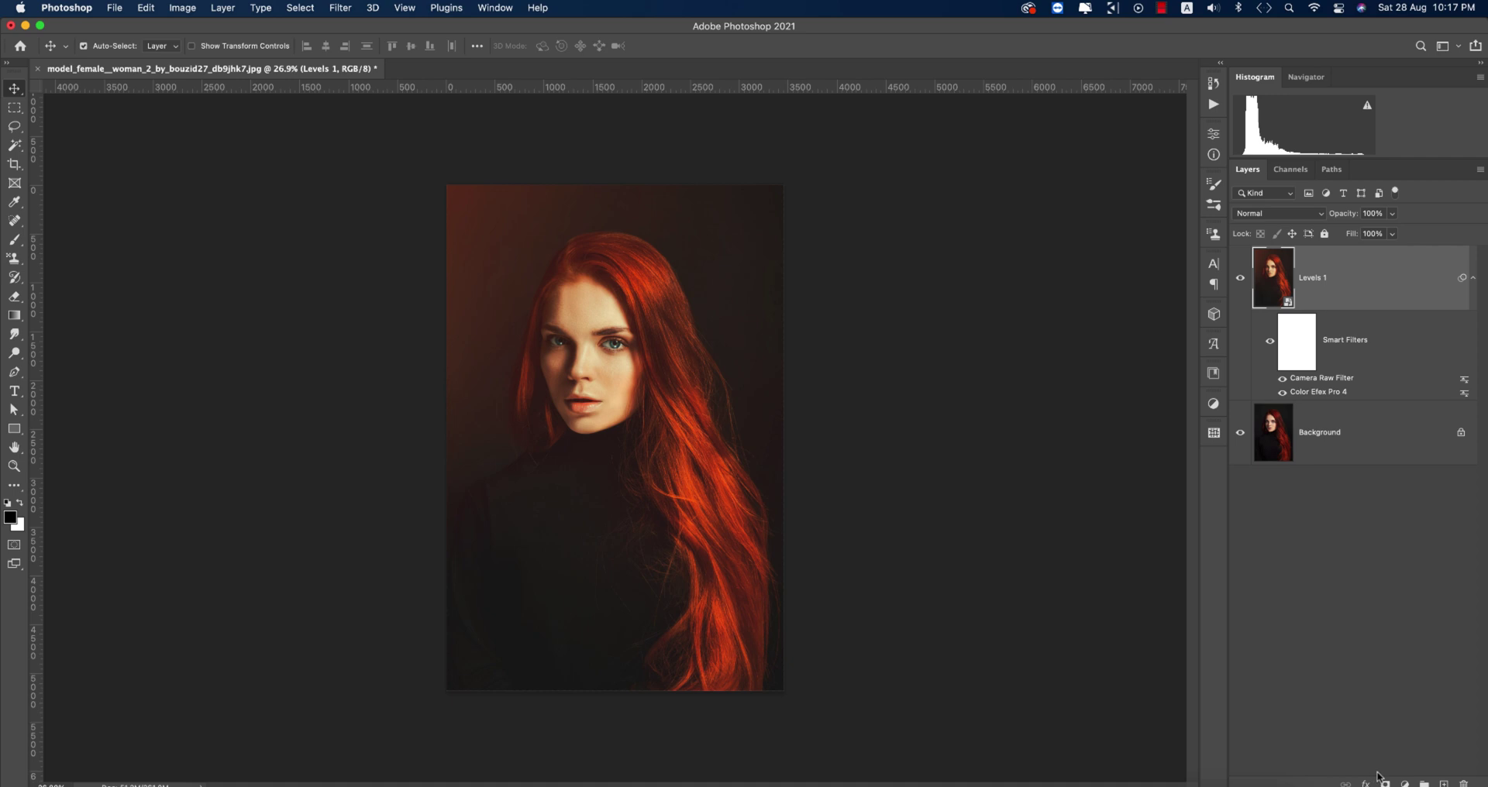
left_click(1404, 783)
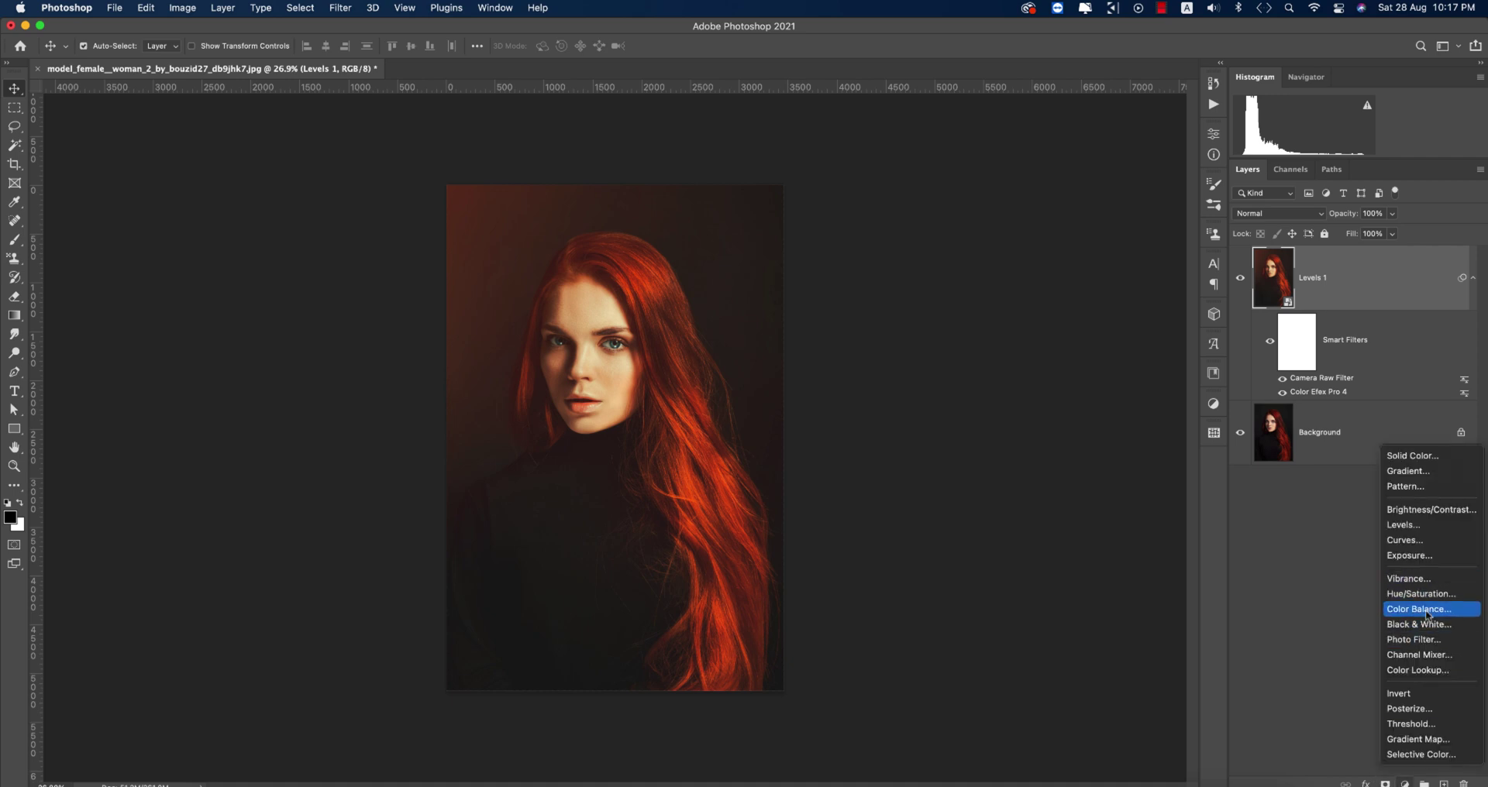
left_click(996, 395)
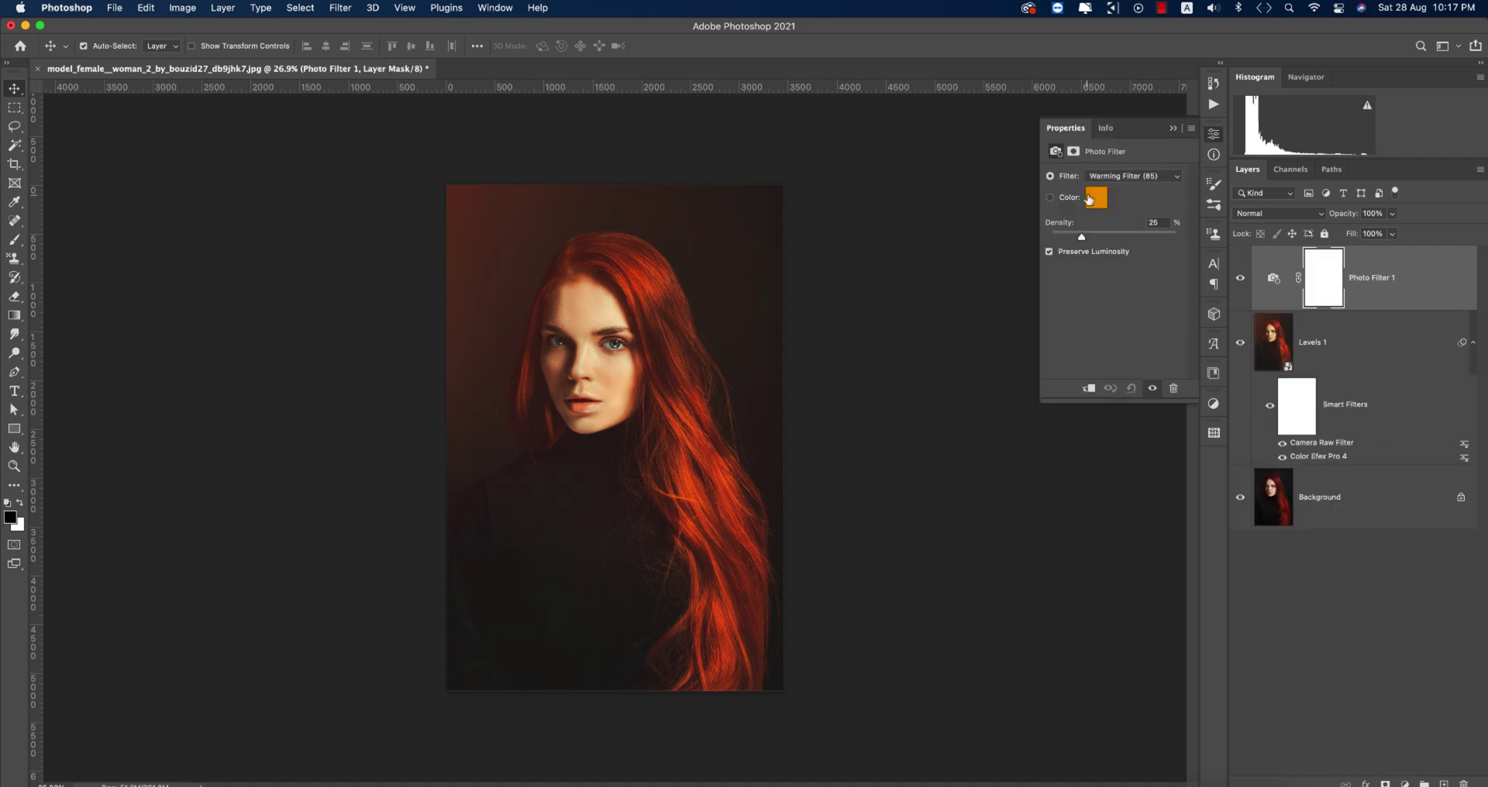
Step: Set the Photo Filter colour to deep blue 2e1dd6 at 25% density
left_click(1091, 198)
mouse_move(1073, 330)
left_mouse_down()
mouse_move(1073, 308)
mouse_move(1032, 269)
left_mouse_up()
left_click(1005, 326)
mouse_move(1074, 315)
left_mouse_down()
mouse_move(1076, 351)
mouse_move(1073, 303)
left_mouse_up()
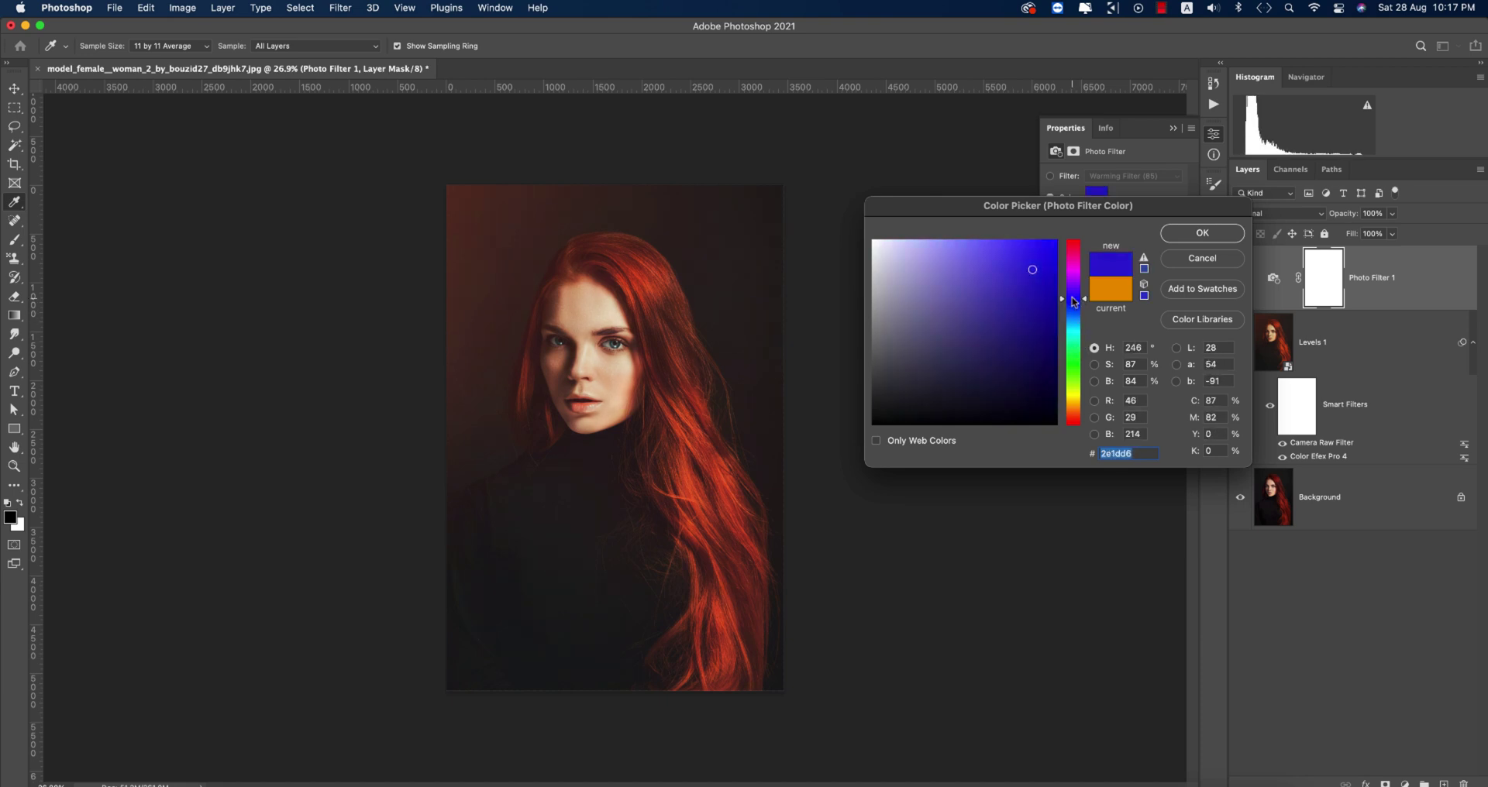
left_click(1201, 233)
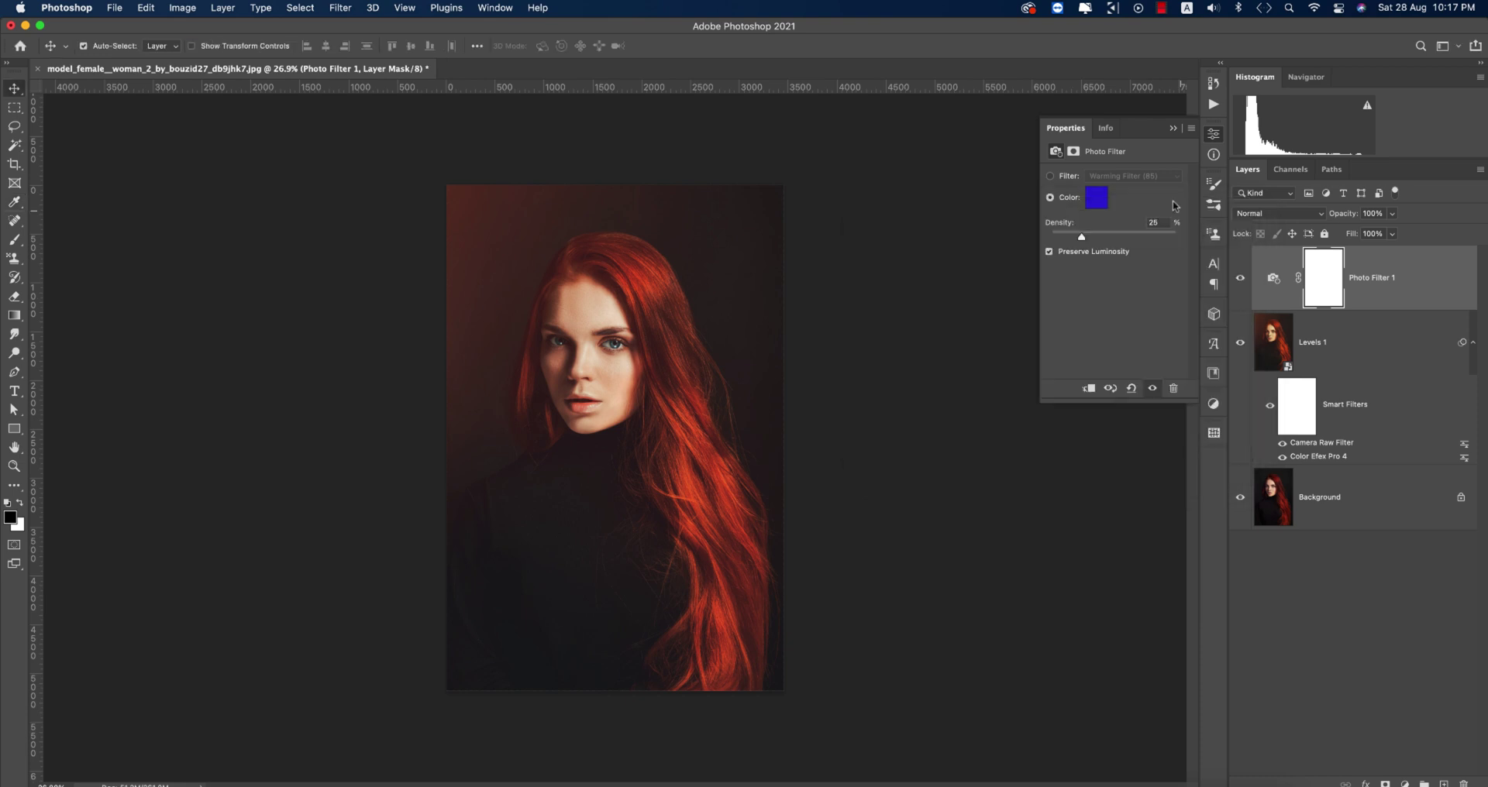
left_click(1168, 130)
left_click(1031, 368)
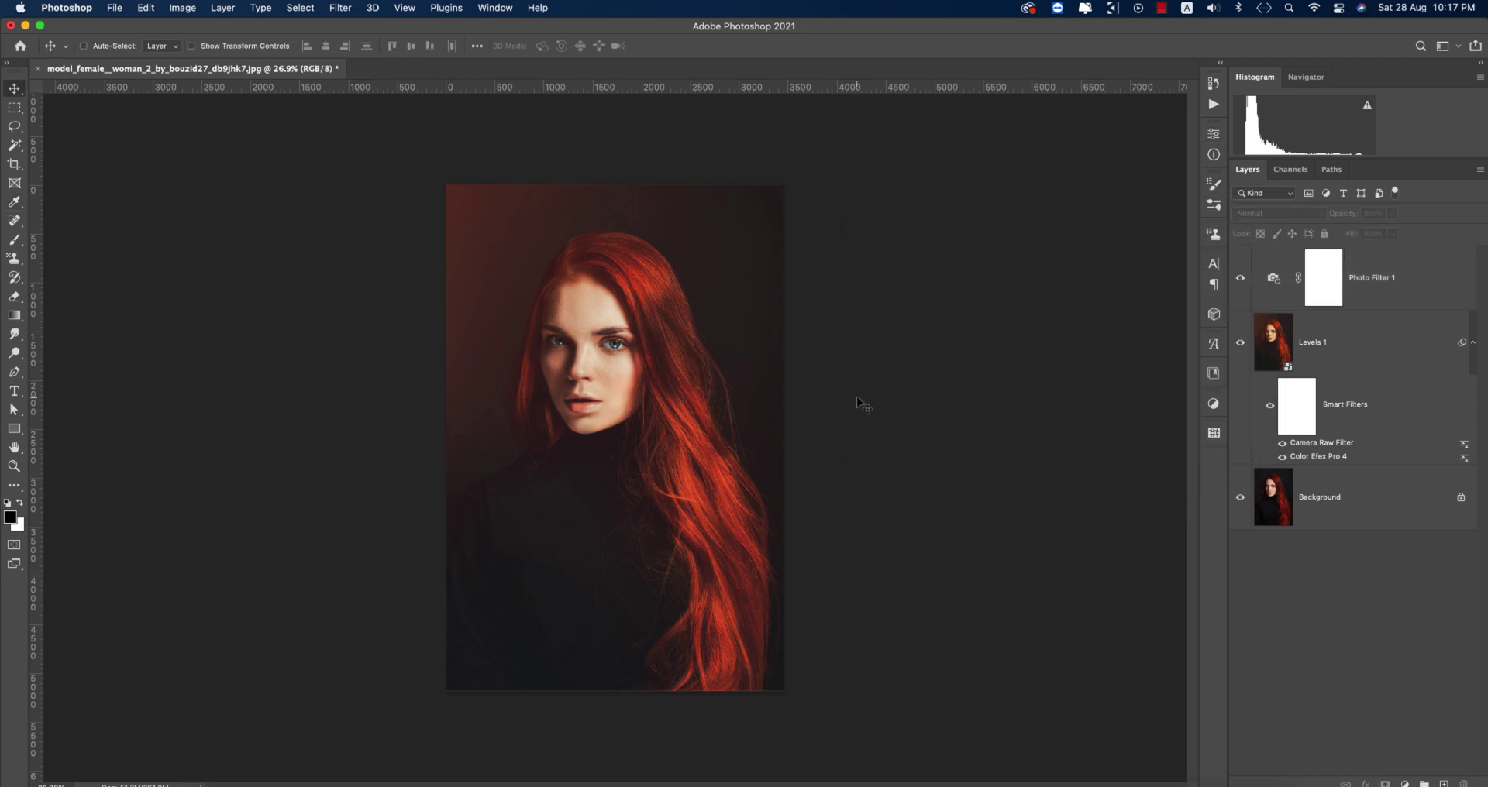
Step: Fit the whole portrait to the window with Cmd+0
key("super+0")
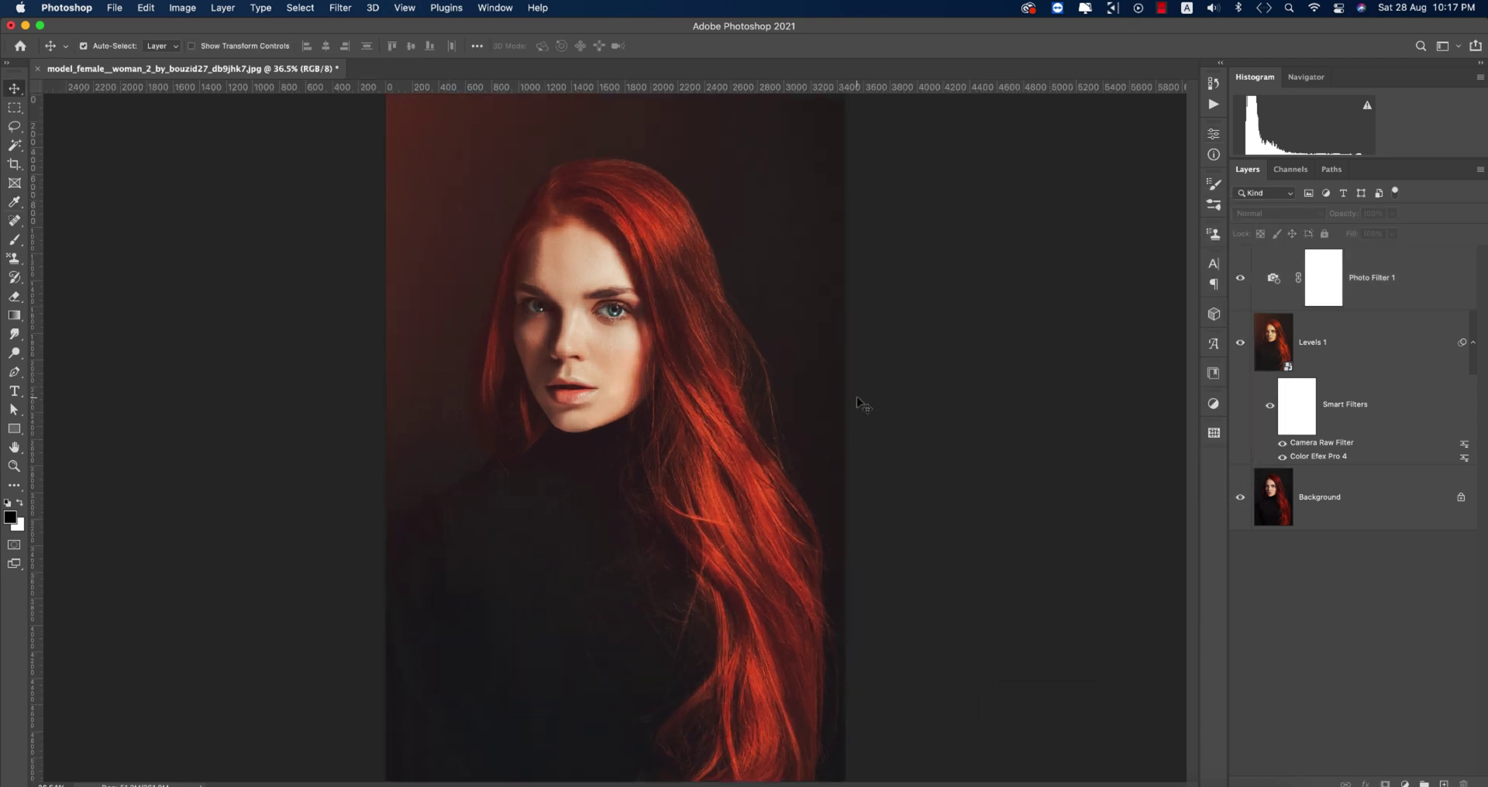